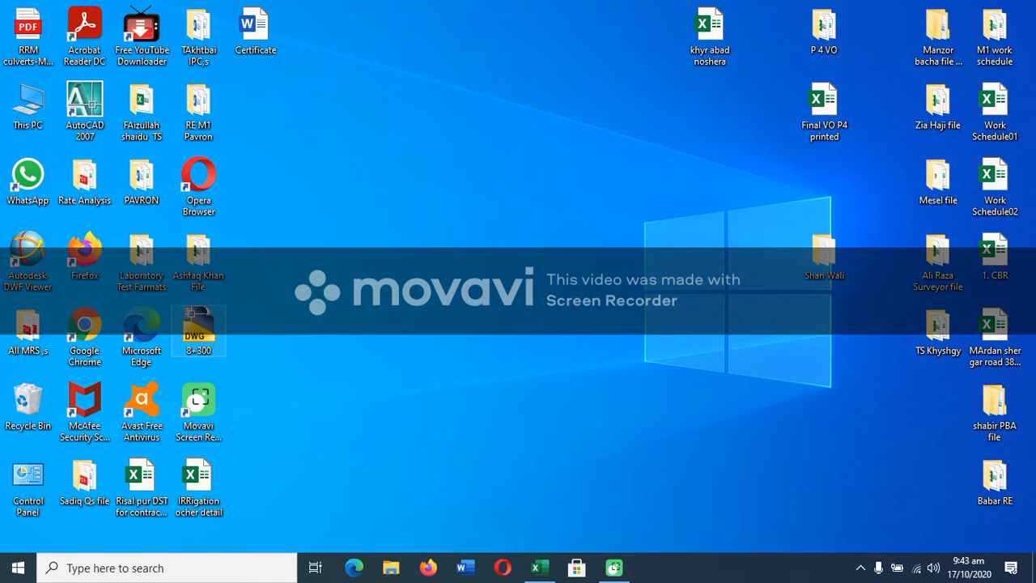
Launch AutoCAD 2007 and open the dialog for loading applications.
double_click(84, 109)
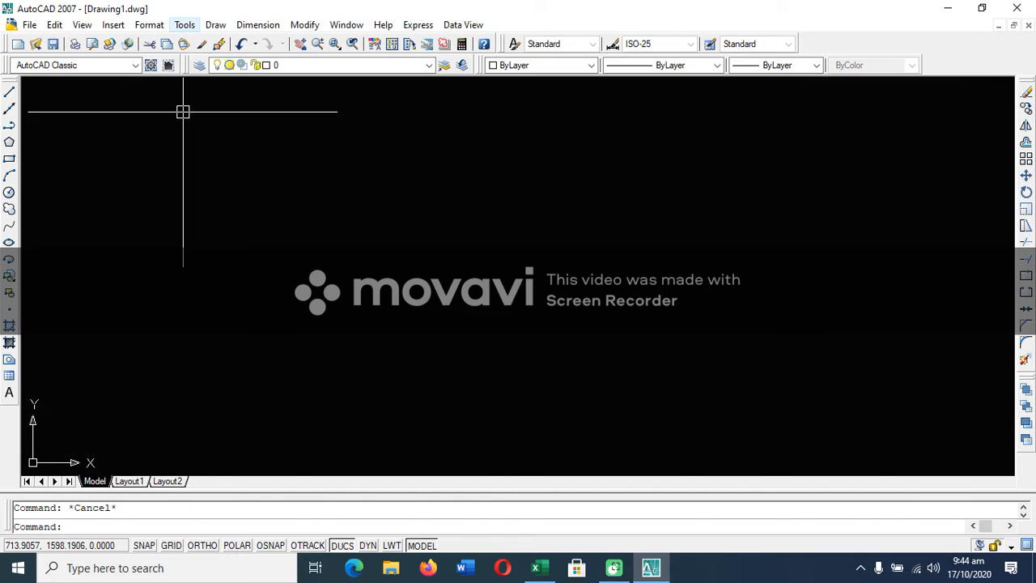
left_click(185, 24)
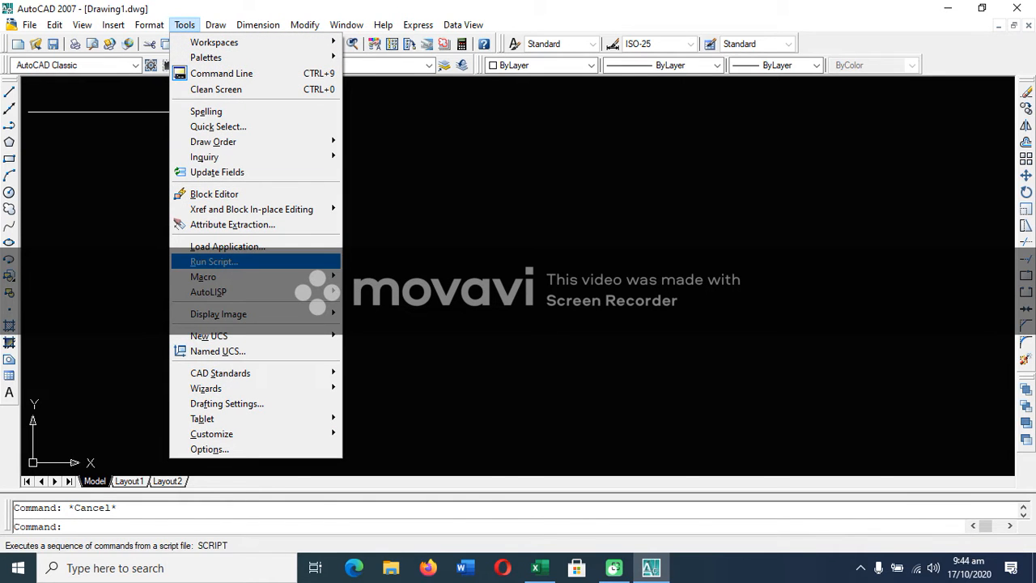
left_click(227, 246)
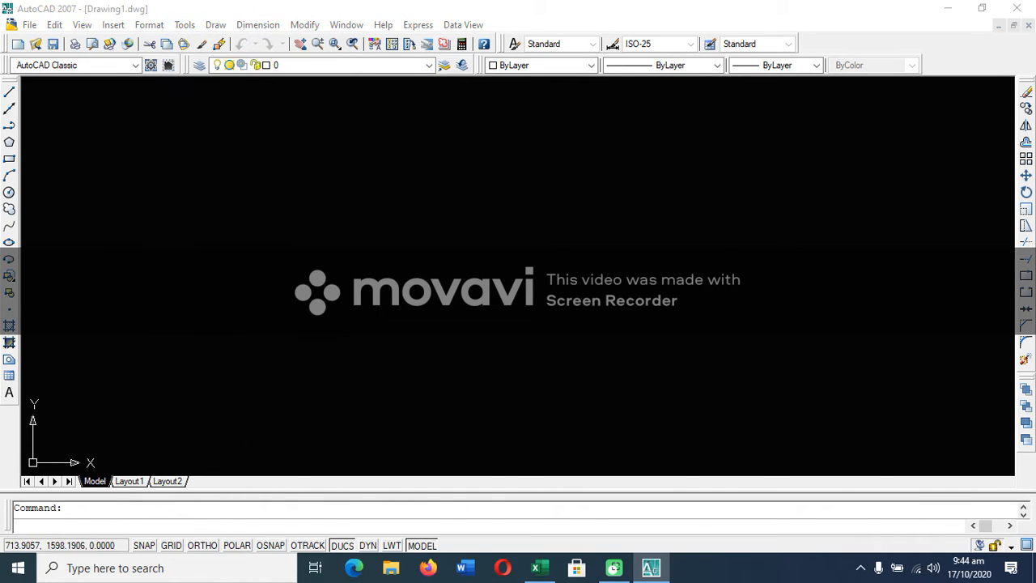
Look through the AutoLISP files starting with P in the cad commonds folder for the profile routine.
left_click(377, 208)
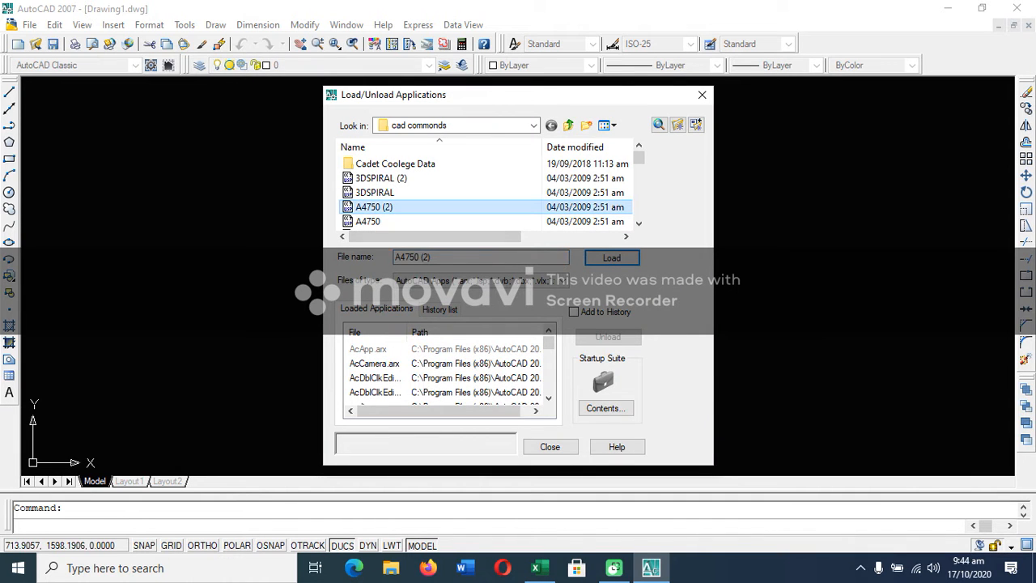
key("p")
key("p")
key("p")
key("p")
key("p")
key("p")
key("p")
key("p")
key("p")
key("p")
key("p")
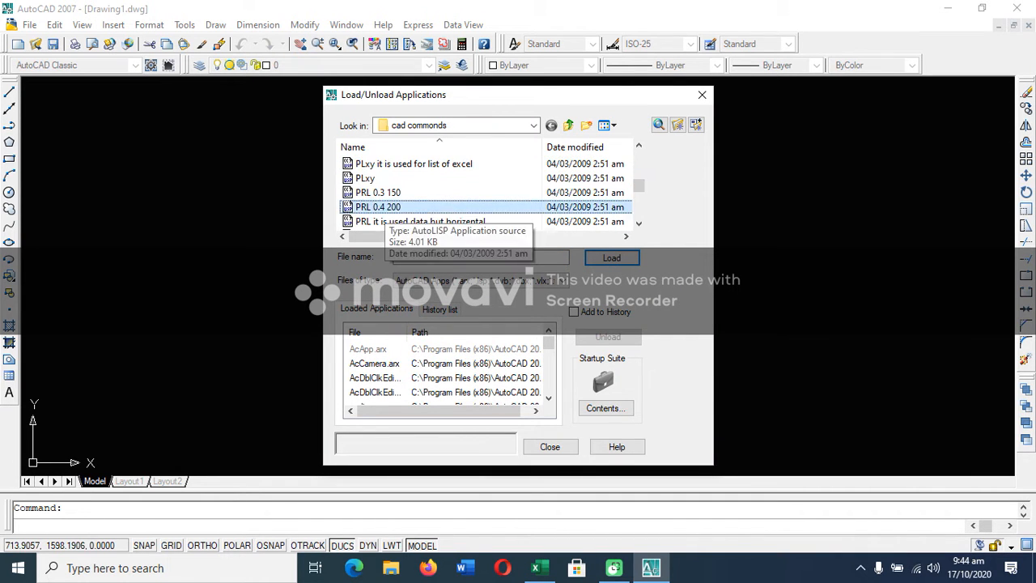
key("p")
key("p")
key("p")
key("p")
key("p")
key("p")
key("p")
key("p")
key("p")
key("p")
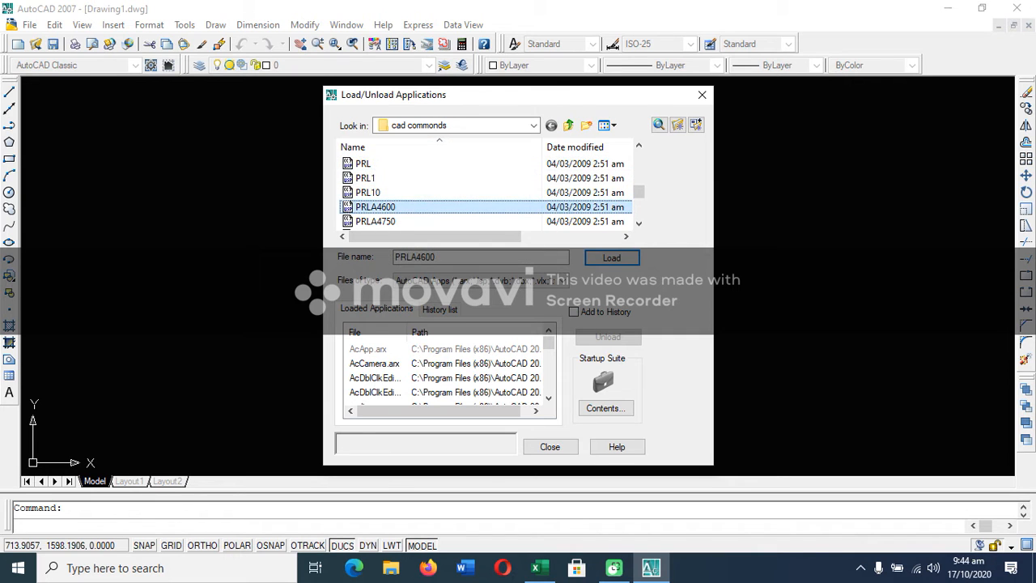
Load the profiling100 AutoLISP file from the AUTOLIPS1 folder and close the loading dialog.
left_click(568, 125)
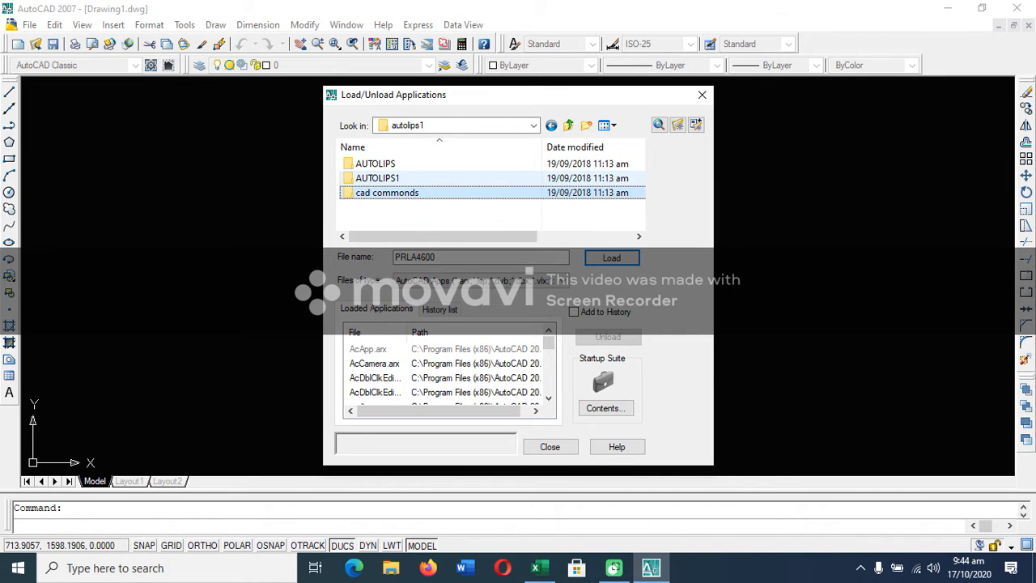
double_click(377, 177)
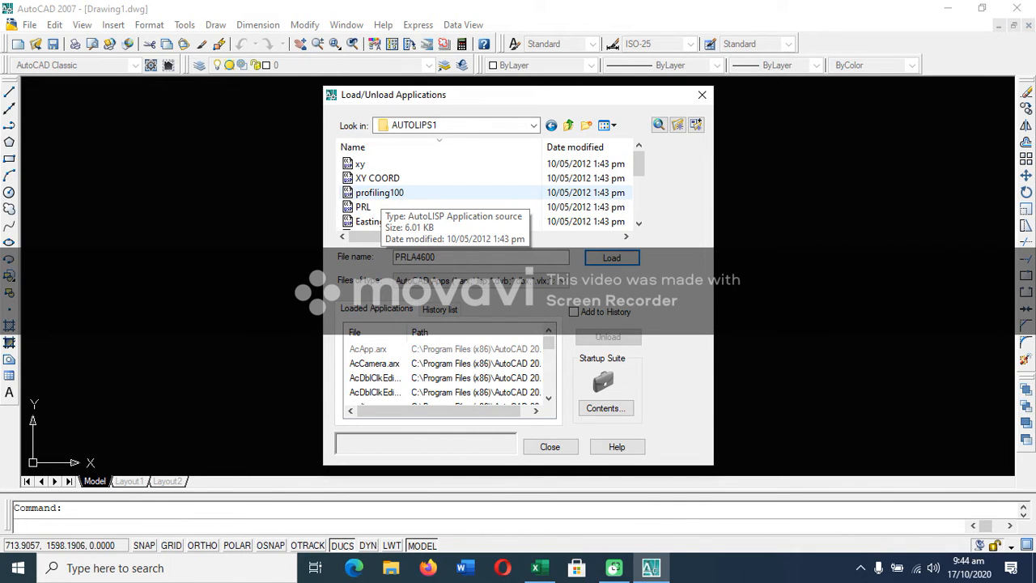
double_click(380, 192)
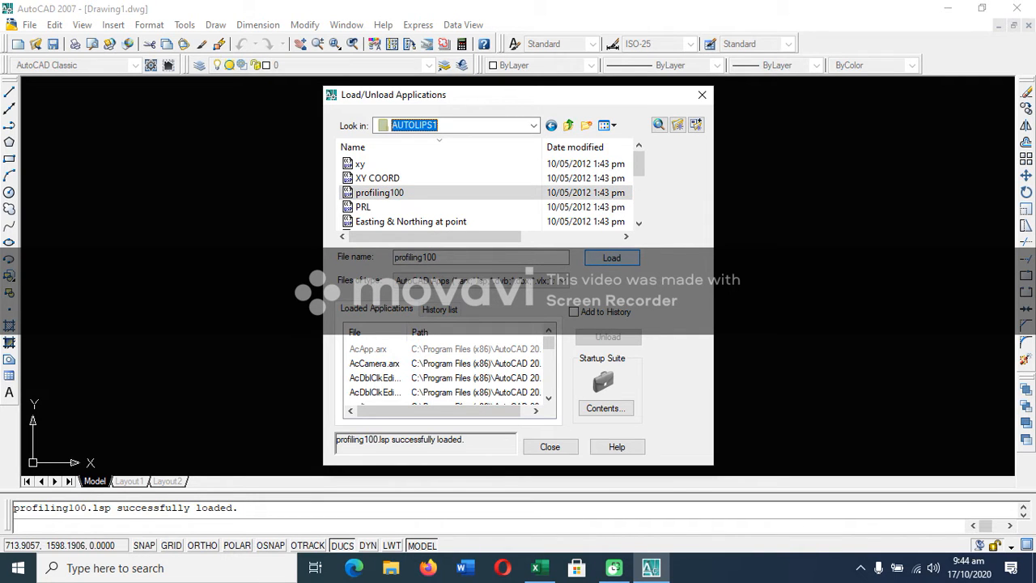
left_click(548, 447)
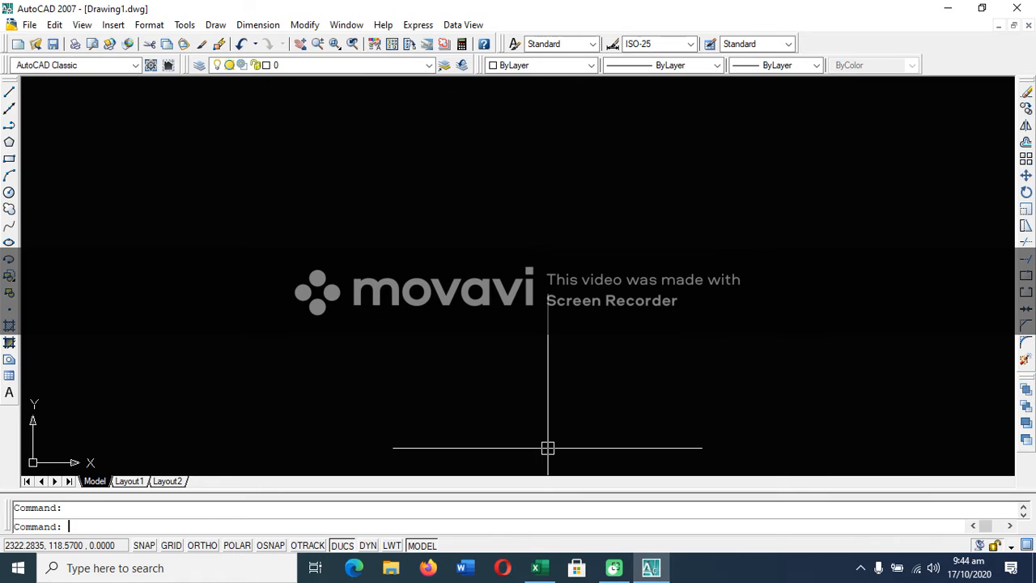
Run the pro command and enter 000 as the first station.
type("pro")
key("Return")
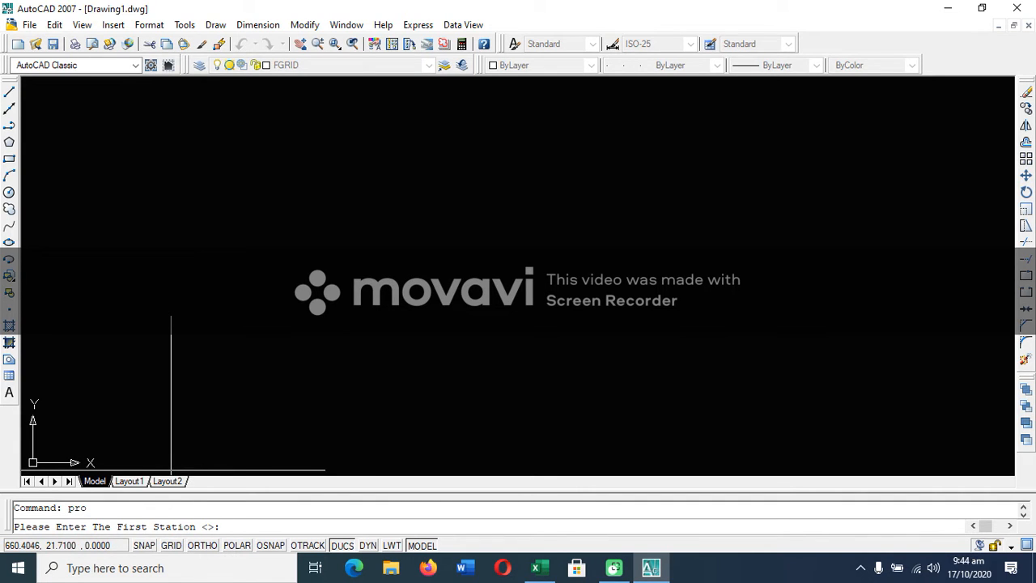
type("000")
key("Return")
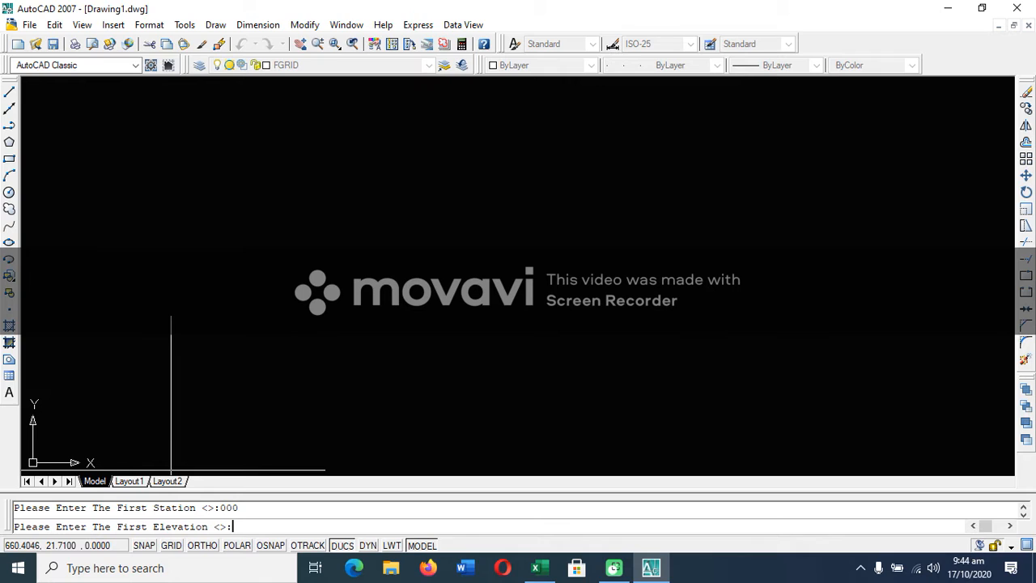
Look up the first FRL value in the X Section Data workbook in Excel, then in AutoCAD enter first elevation 327.106 and stationing distance 25.
mouse_move(535, 567)
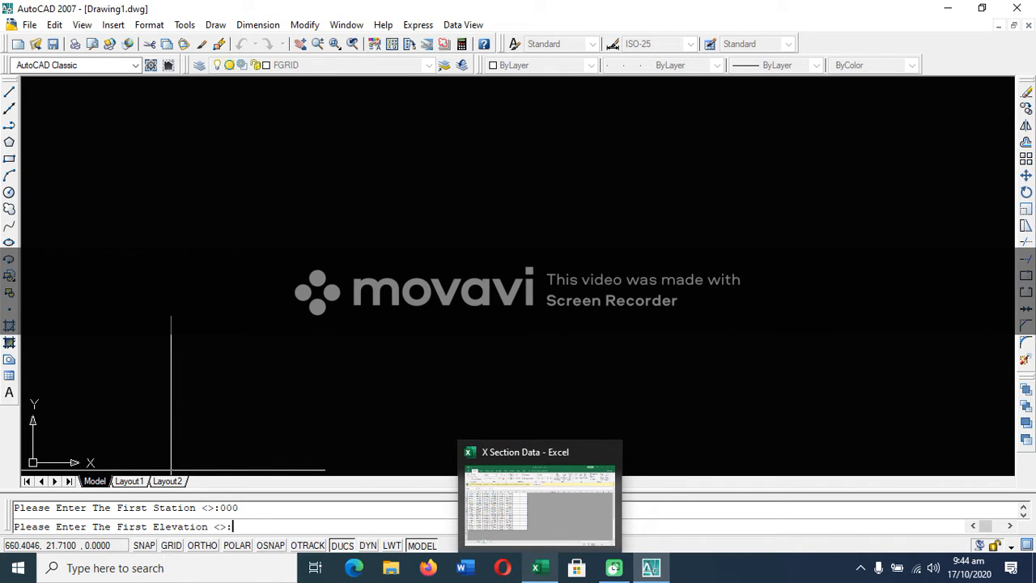
left_click(535, 567)
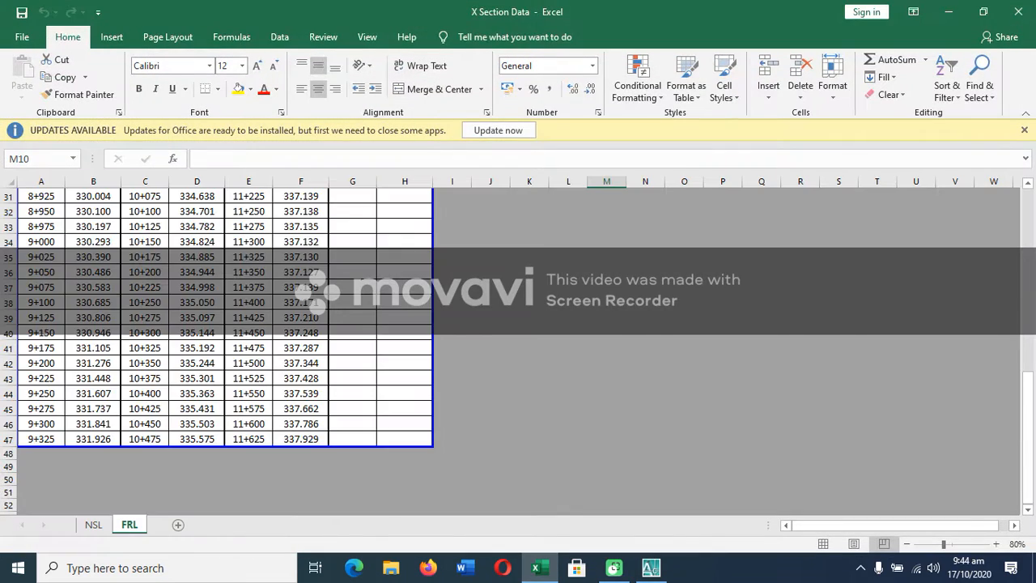
scroll(225, 348, "up", 4)
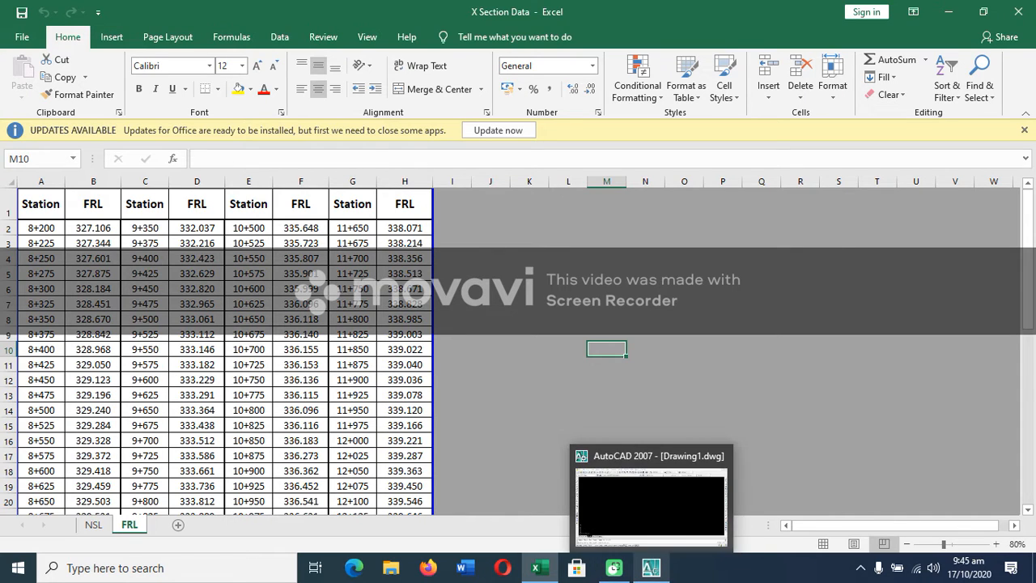
left_click(650, 567)
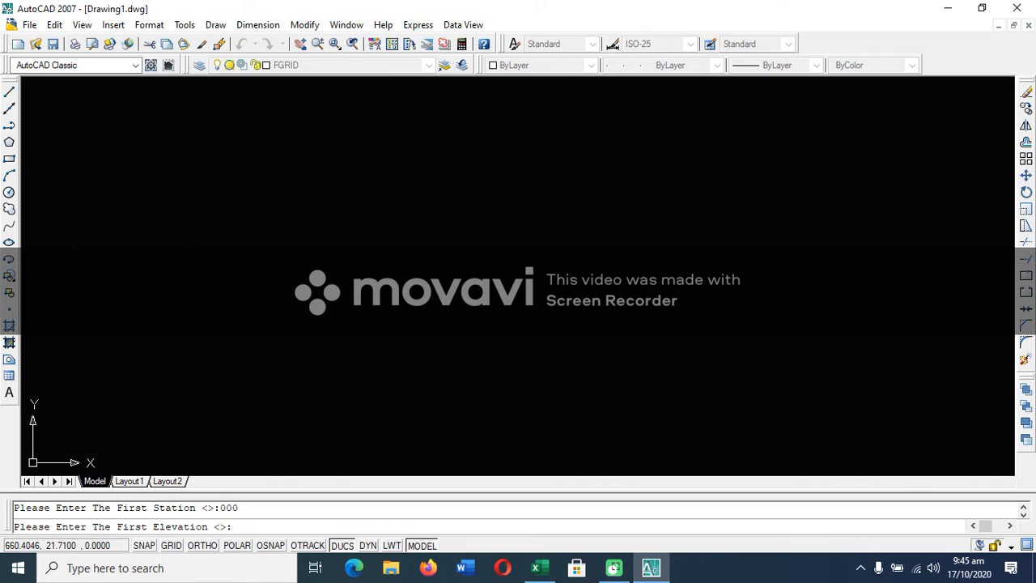
type("327")
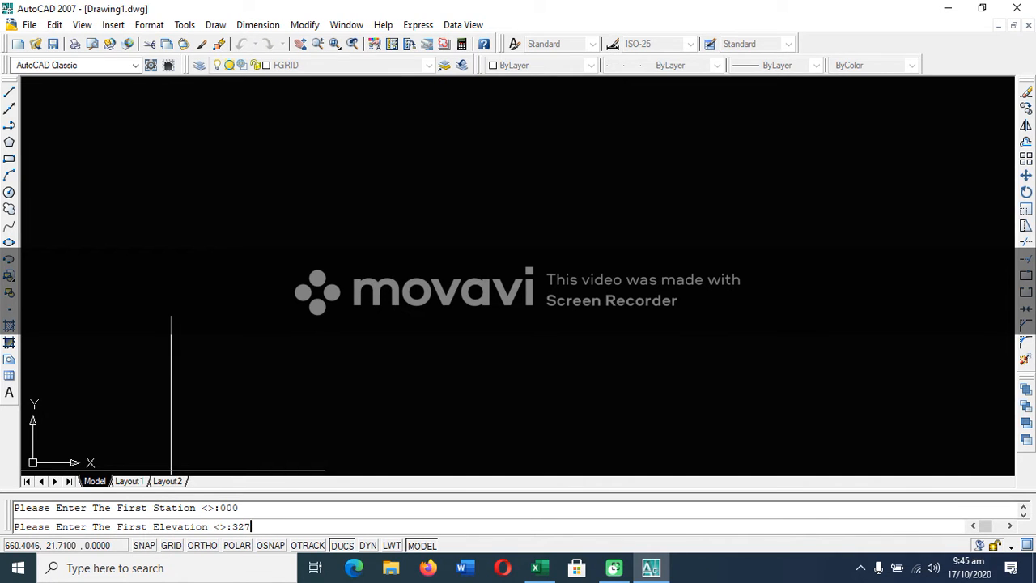
type(".106")
key("Return")
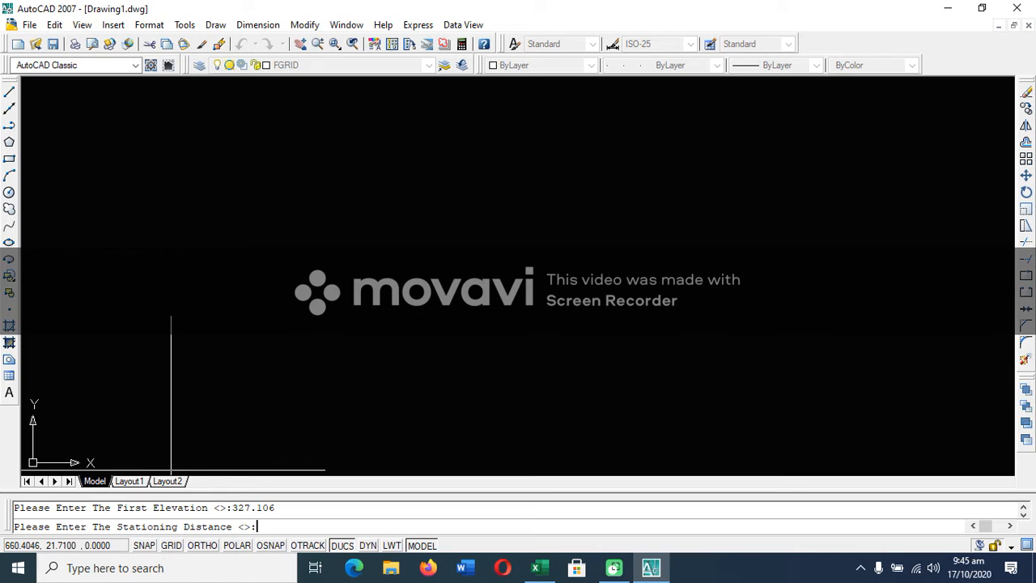
type("25")
key("Return")
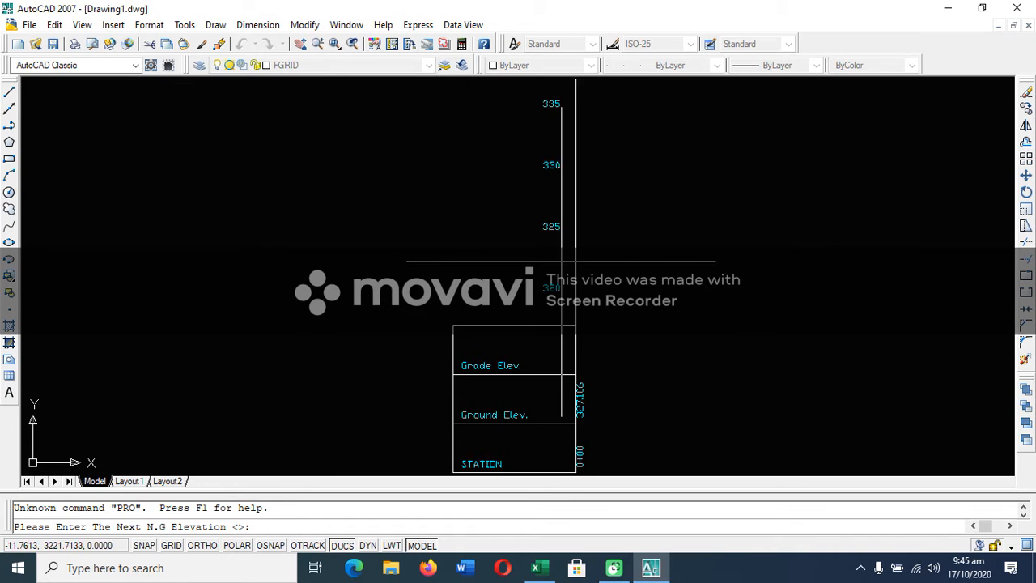
scroll(624, 277, "up", 2)
scroll(439, 261, "down", 3)
scroll(438, 260, "down", 2)
scroll(464, 177, "up", 3)
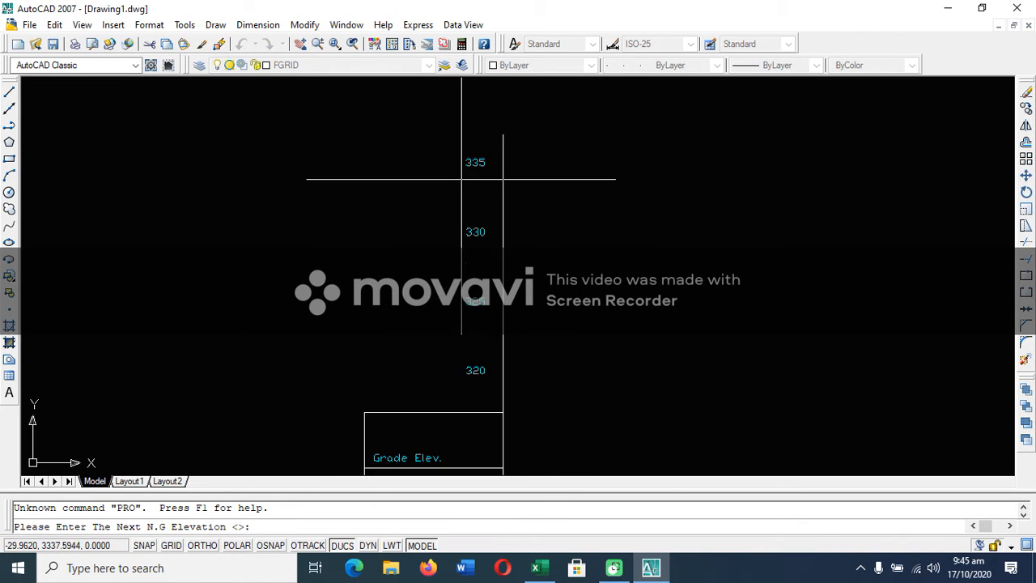
scroll(501, 186, "down", 2)
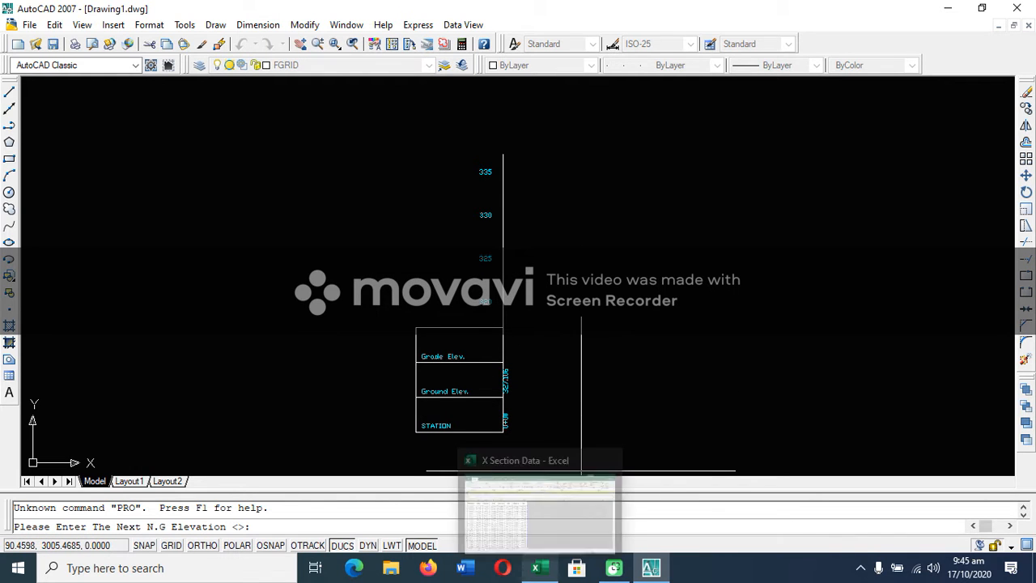
Switch to the X Section Data workbook in Excel and copy the FRL values in B3:B47, stations 8+225 to 9+325.
left_click(535, 567)
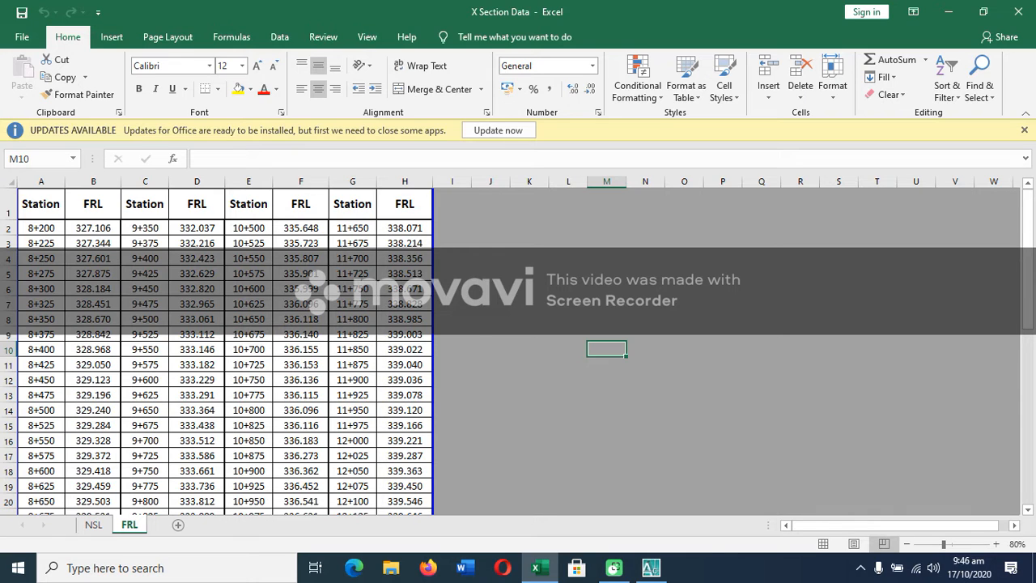
left_click_drag(93, 242, 121, 480)
right_click(93, 379)
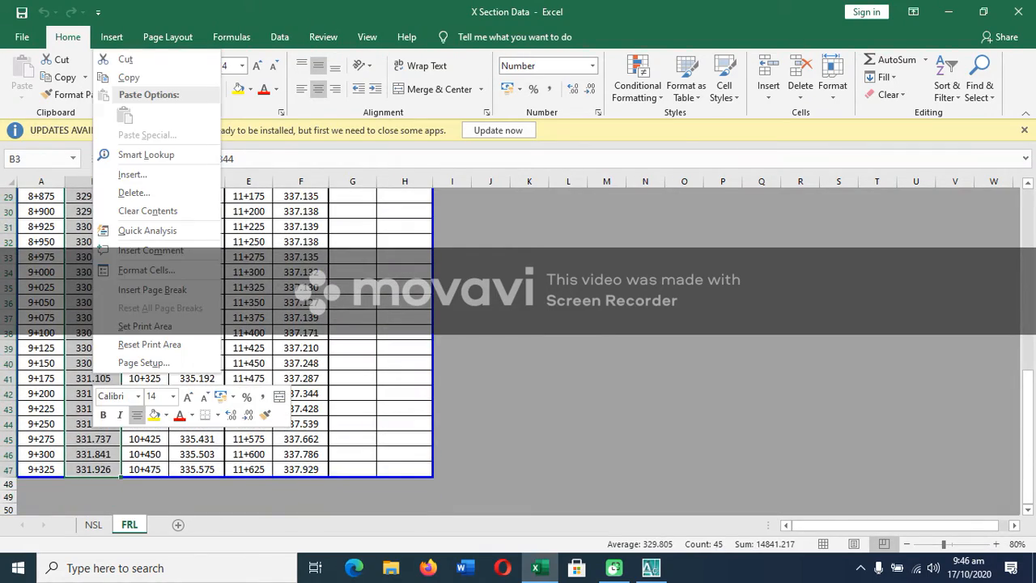
left_click(141, 77)
scroll(217, 348, "up", 9)
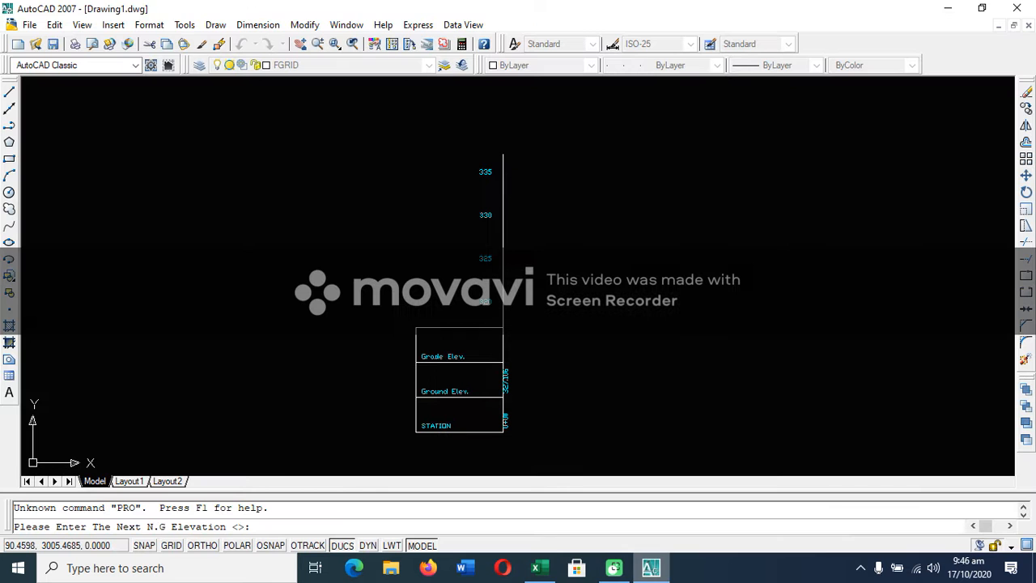
Switch to AutoCAD and paste the copied FRL values as the next N.G elevations of the profile.
left_click(651, 567)
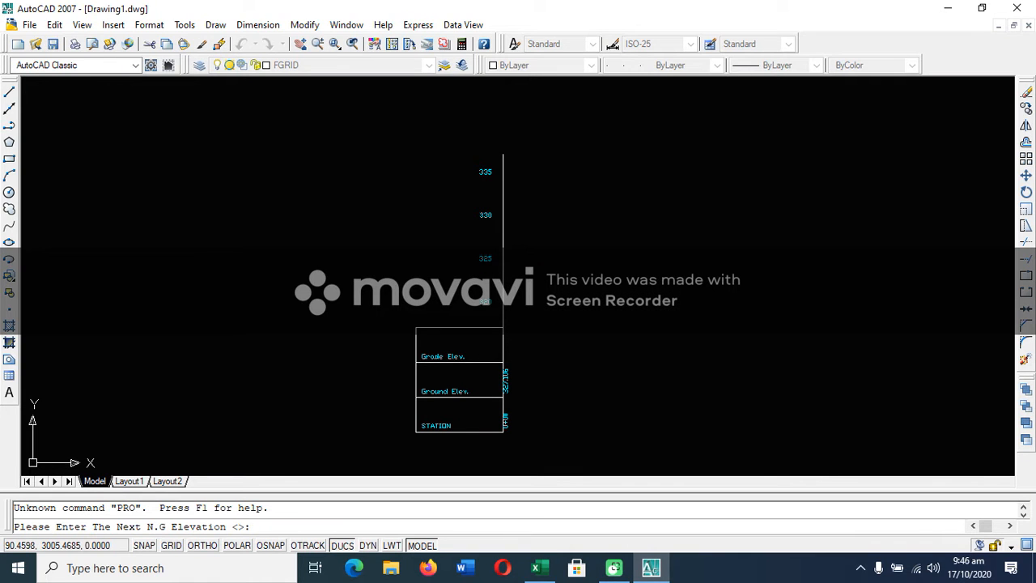
type("pl")
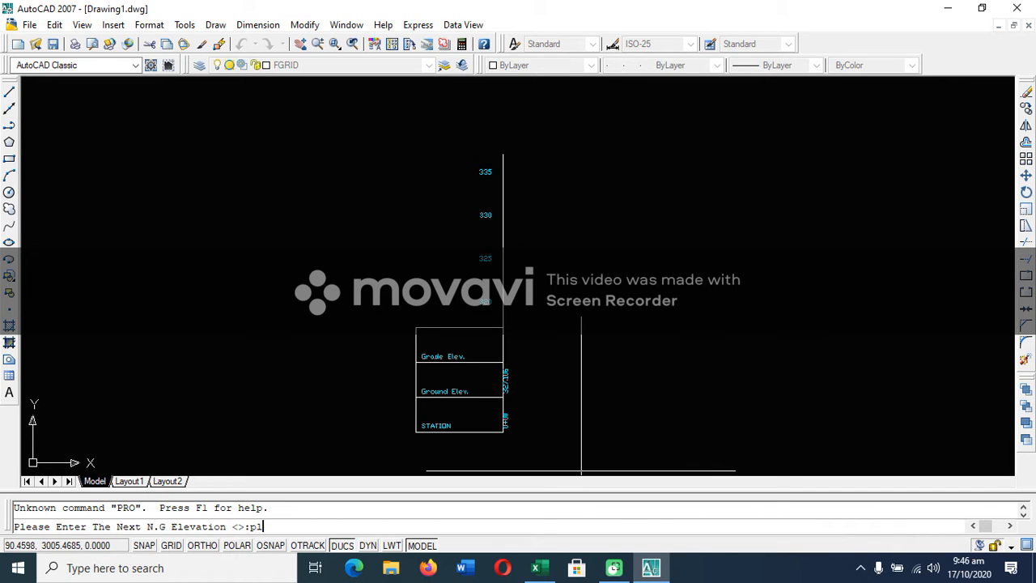
key("Return")
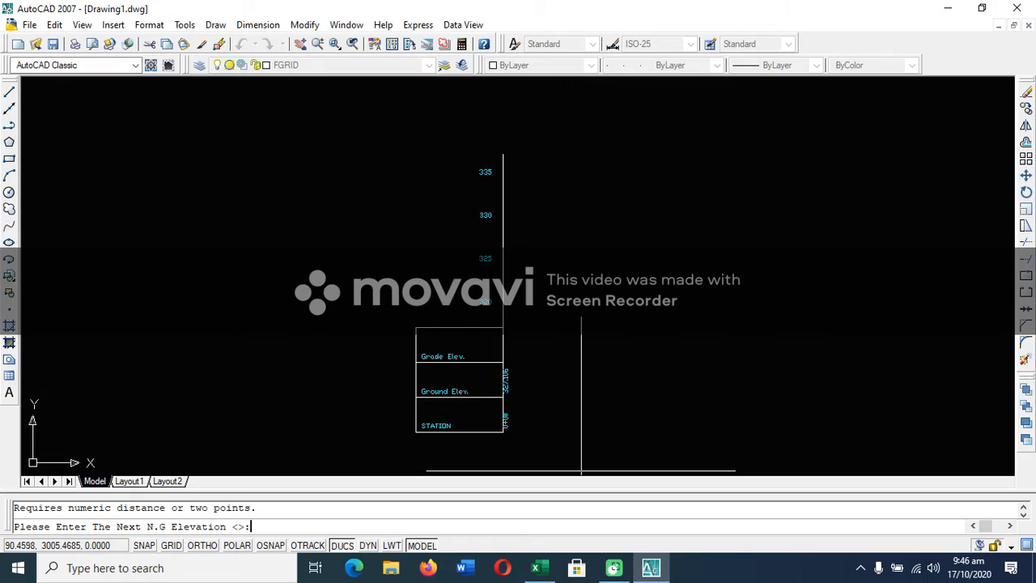
key("ctrl+v")
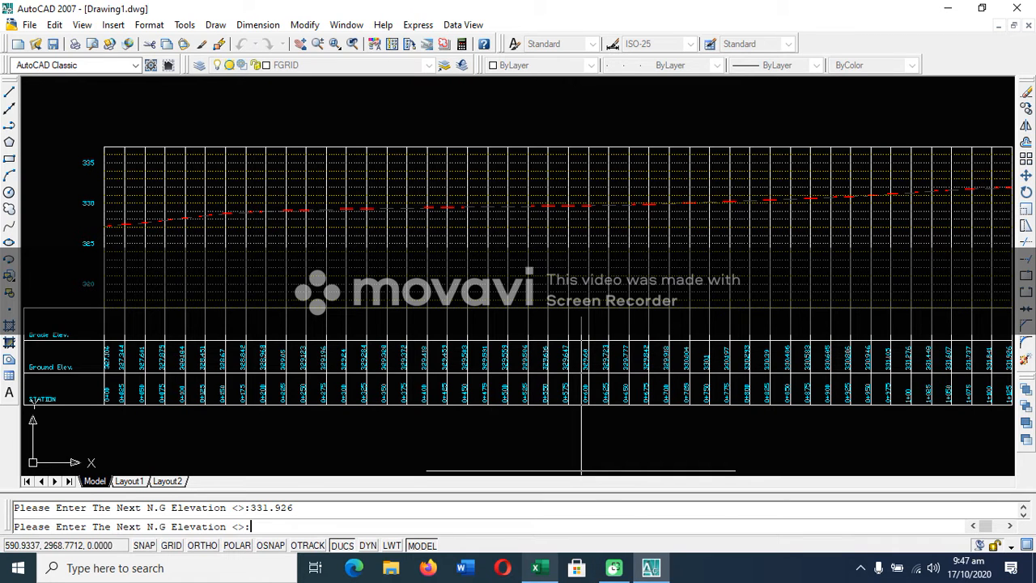
Switch to Excel, cancel the copy selection on the FRL sheet, and enter the formula +.60+B2 in cell J2.
left_click(535, 567)
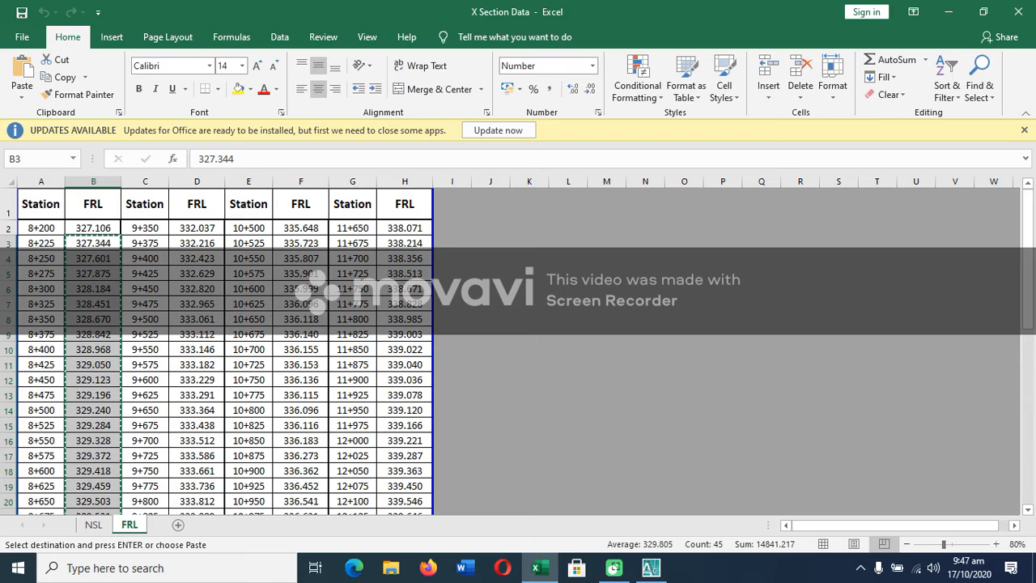
left_click(490, 333)
key("Escape")
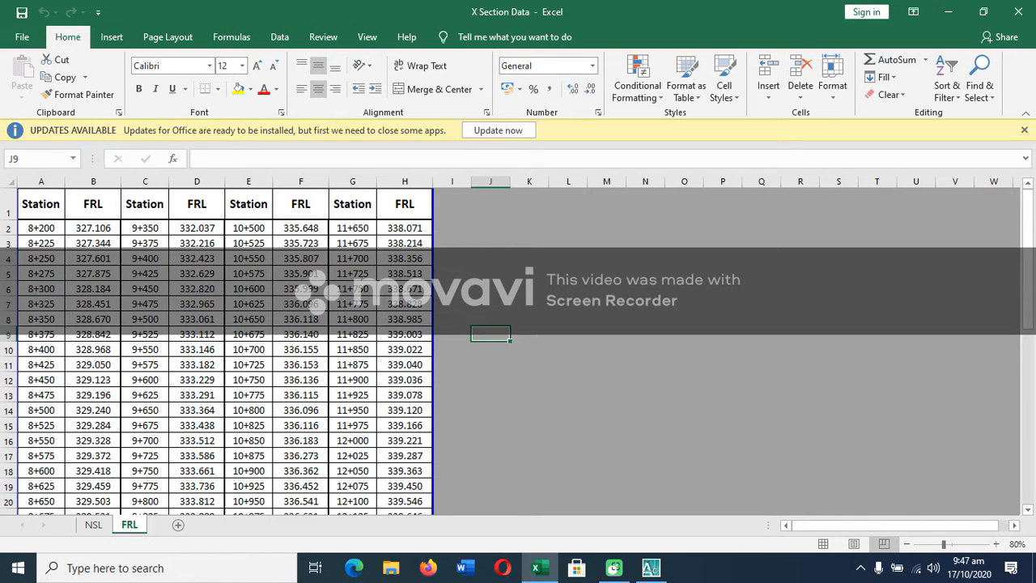
key("Up")
key("Up")
key("Up")
key("Up")
key("Up")
key("Up")
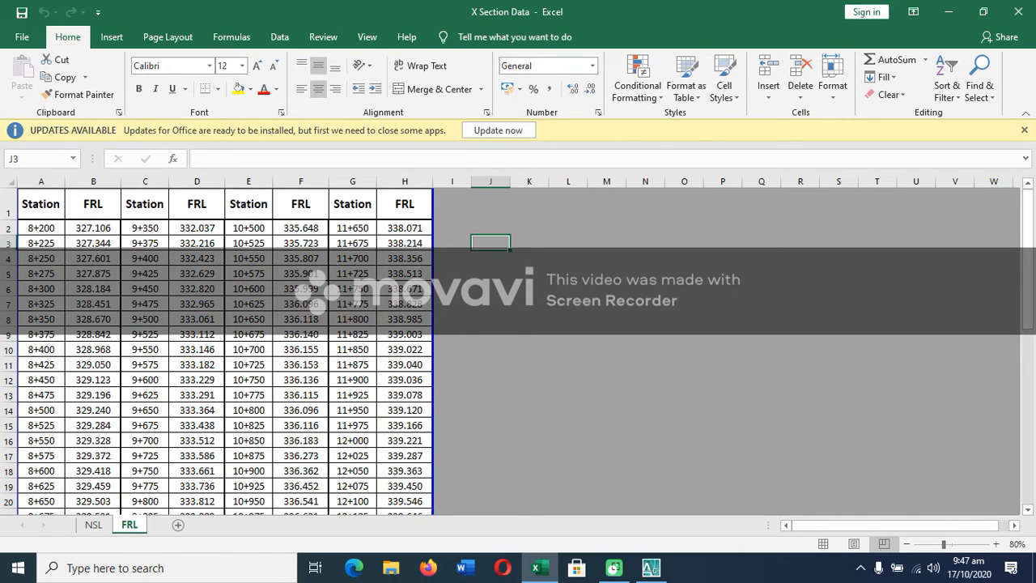
key("Up")
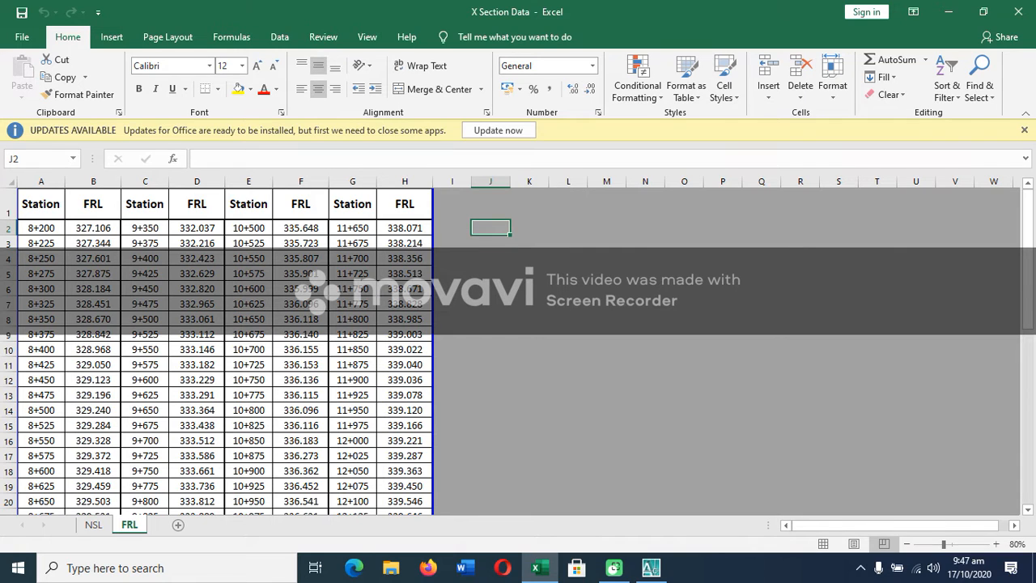
type("+")
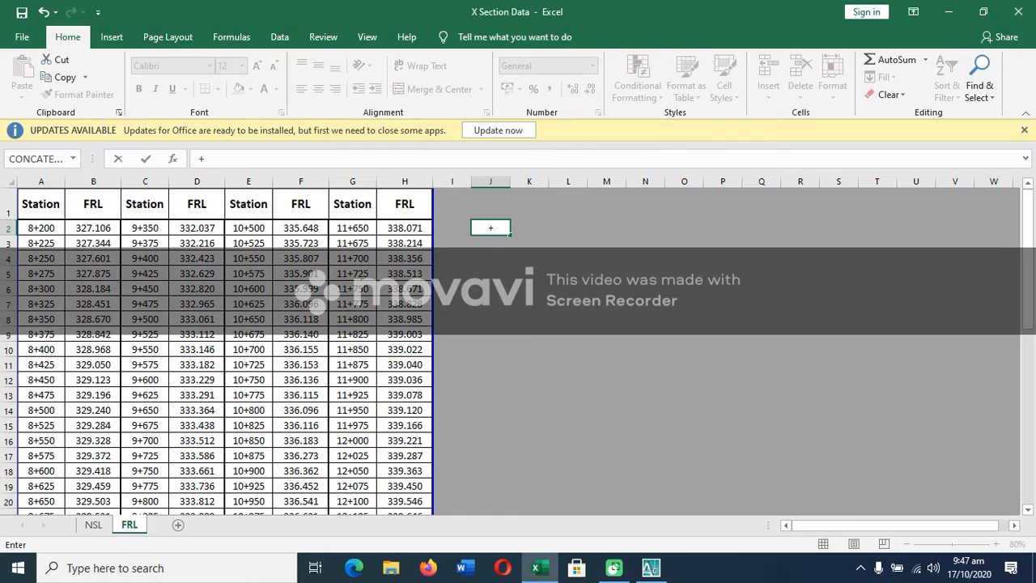
type(".60+")
left_click(94, 228)
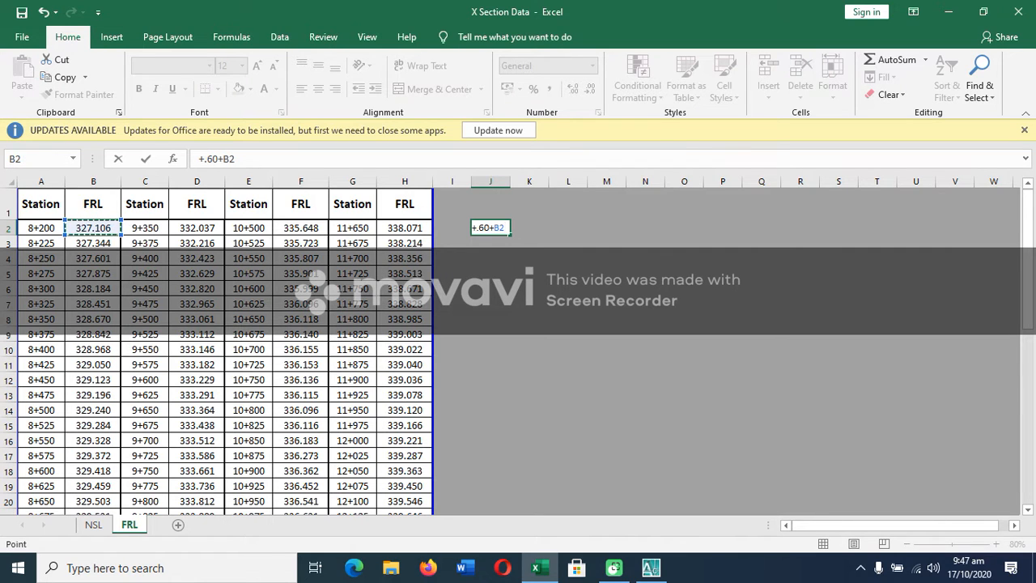
key("Return")
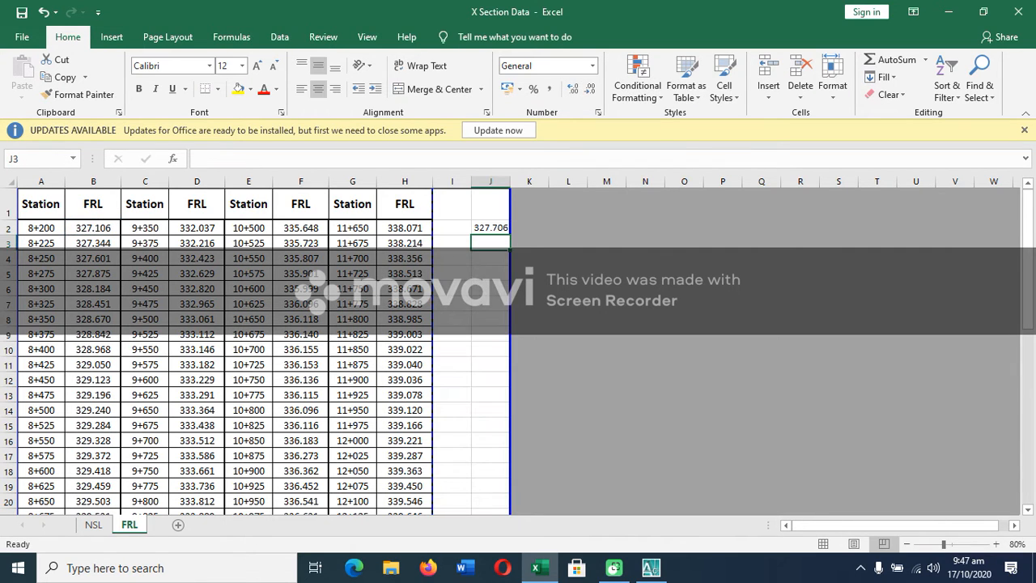
Fill the raised-elevation formula in J2 down column J through J47 on the FRL sheet.
left_click(490, 229)
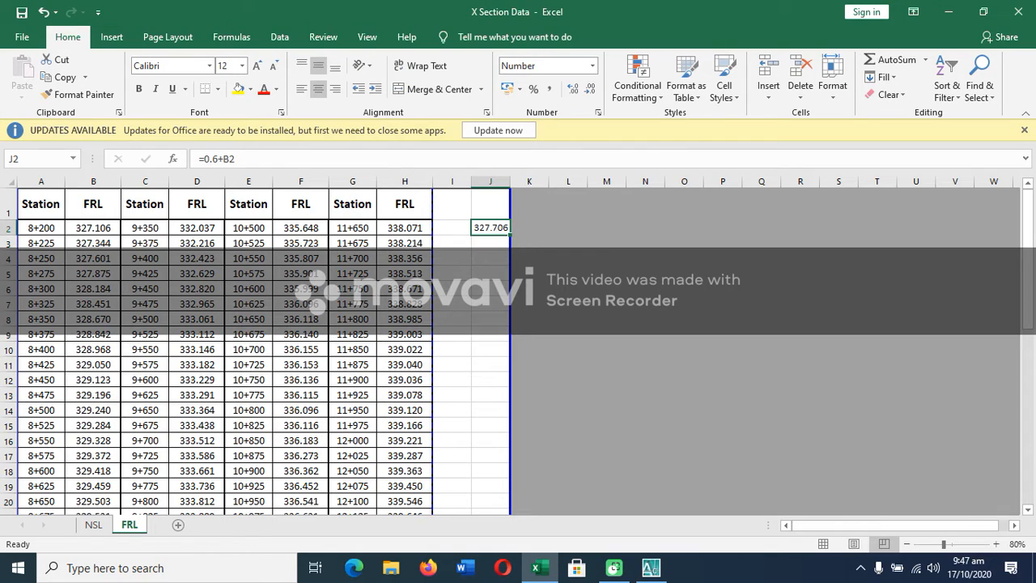
left_click_drag(509, 235, 490, 489)
scroll(490, 405, "up", 7)
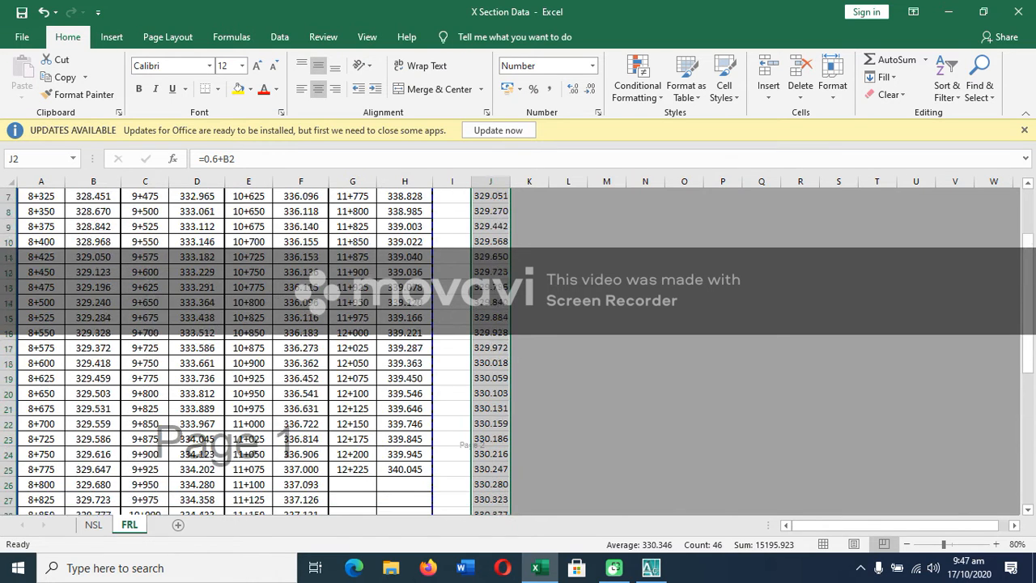
scroll(263, 347, "up", 2)
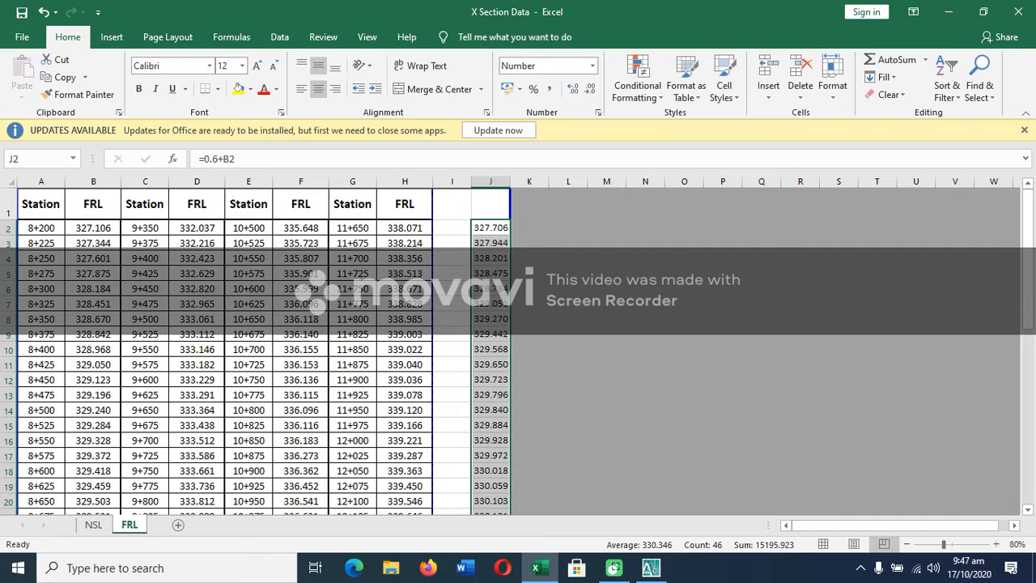
Switch to AutoCAD, end the first profile's elevation entry, and rerun the pro routine with first station 00.
left_click(651, 568)
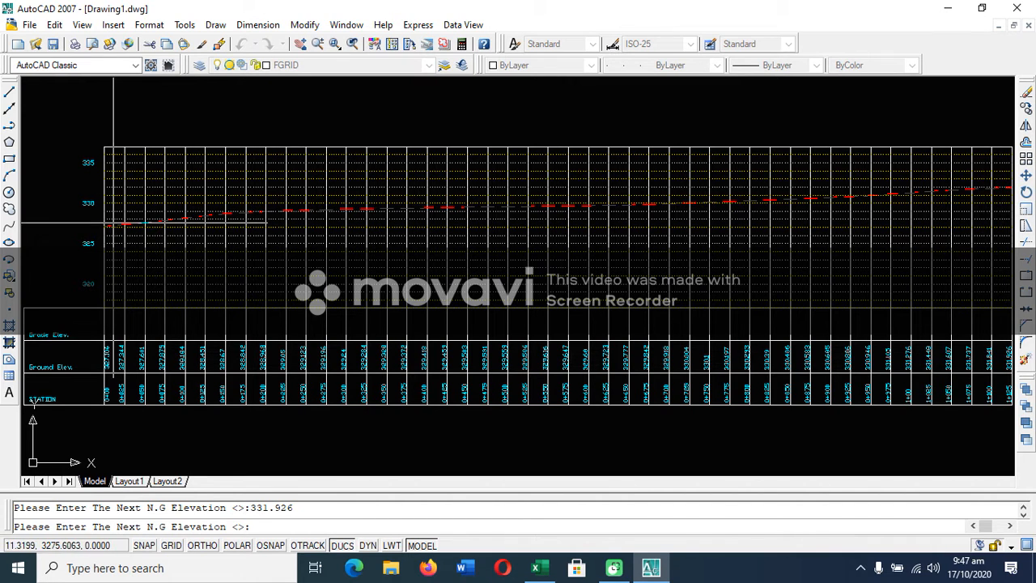
scroll(62, 230, "down", 2)
scroll(712, 234, "up", 1)
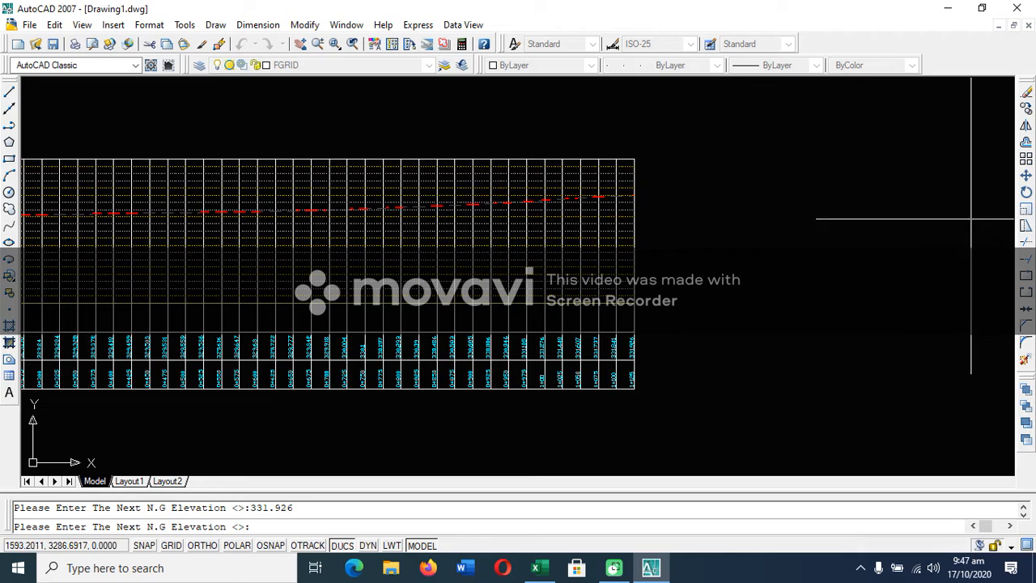
scroll(530, 469, "down", 1)
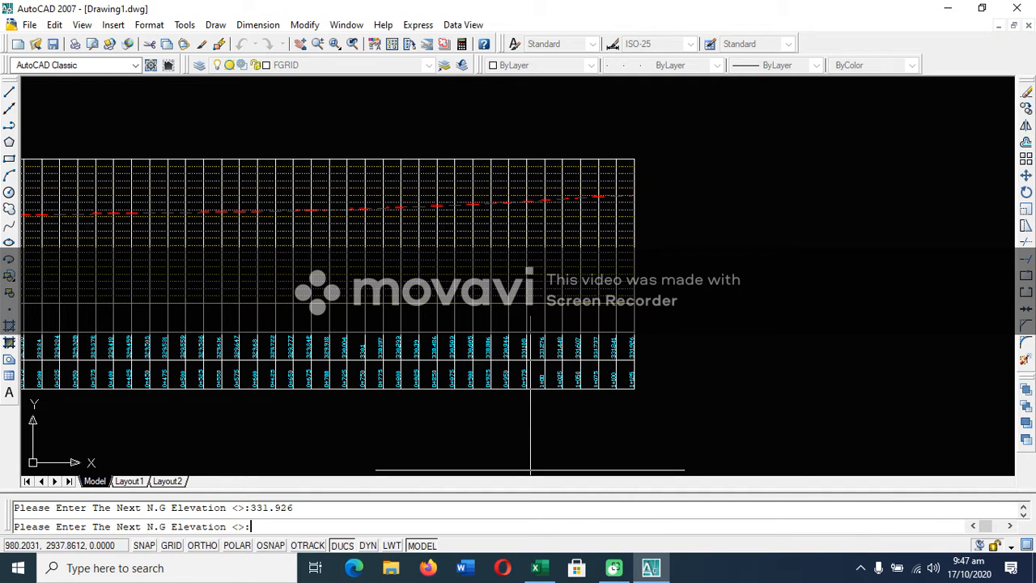
key("Escape")
type("pro")
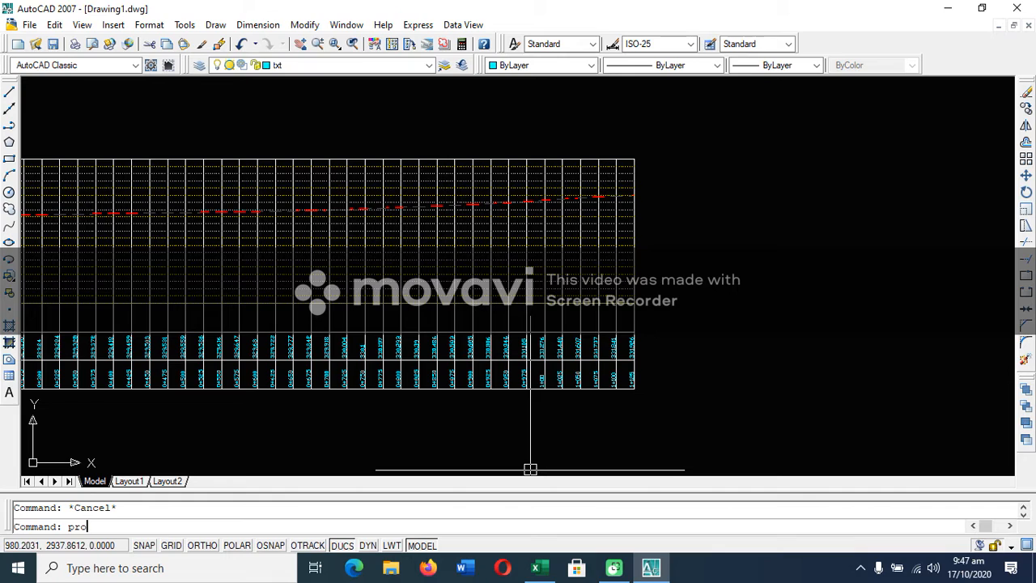
key("Return")
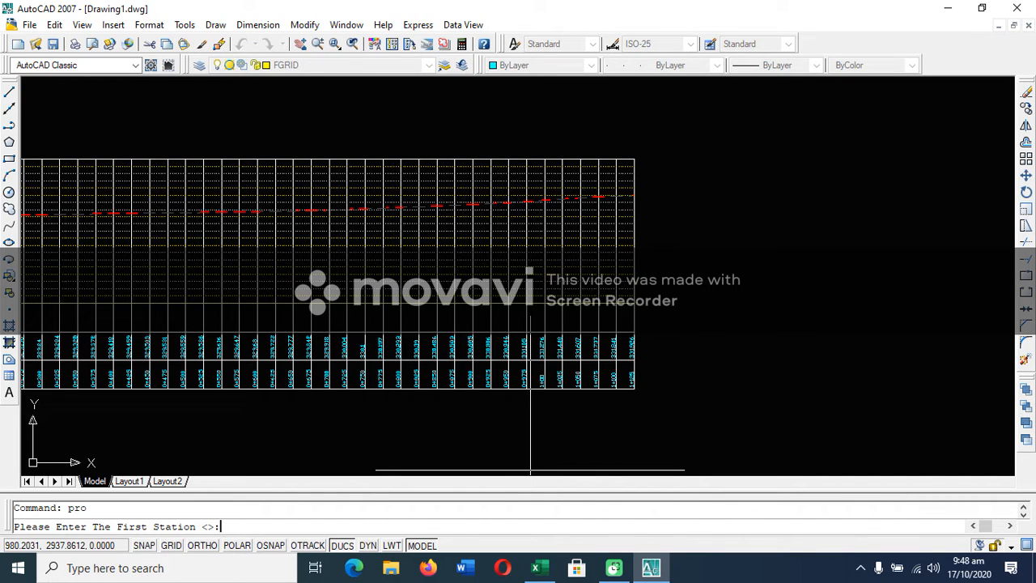
type("00")
key("Return")
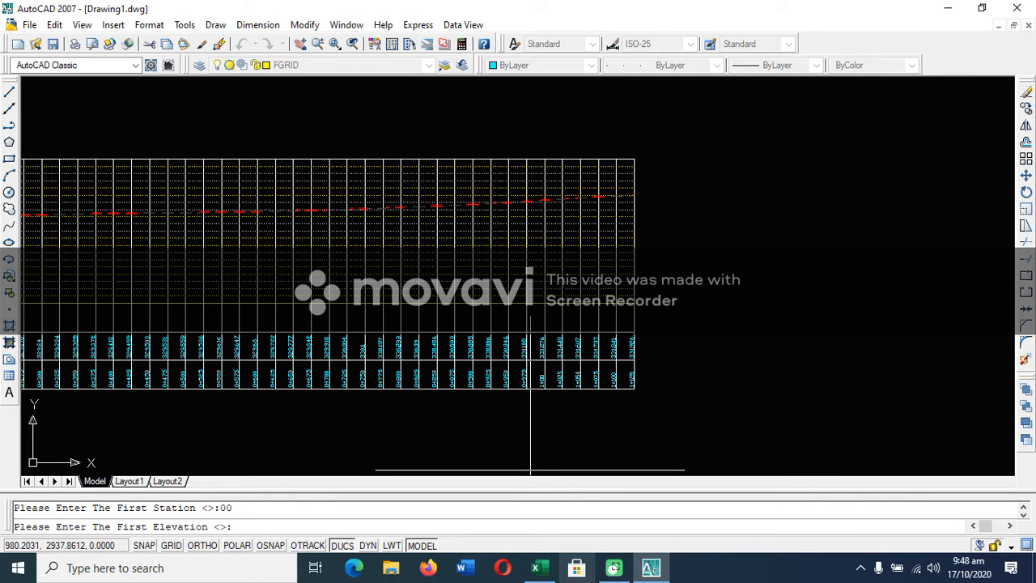
Look up the first raised elevation in Excel, then in AutoCAD enter first elevation 327.706 and stationing distance 25.
left_click(535, 568)
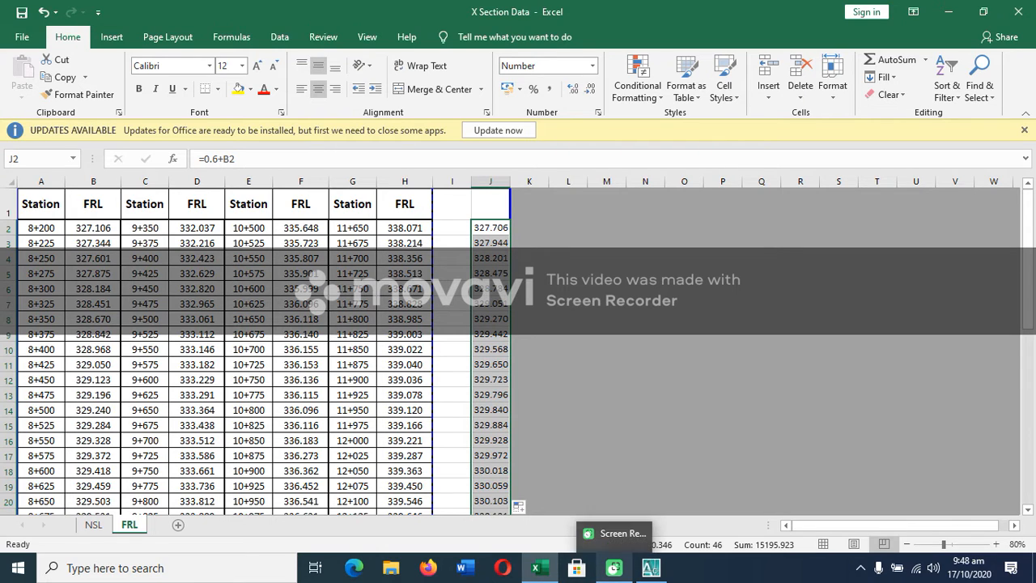
left_click(650, 567)
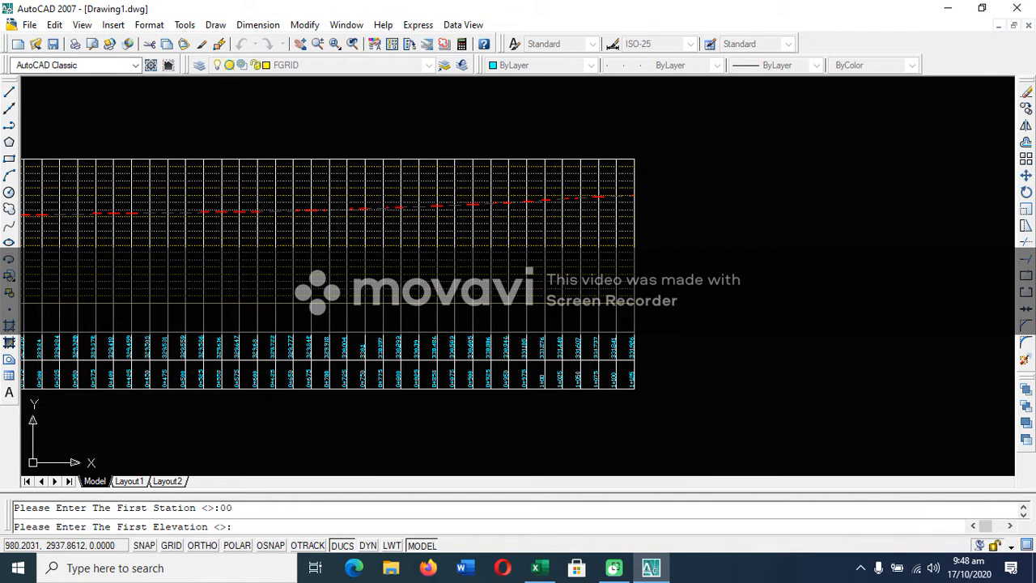
type("327.706")
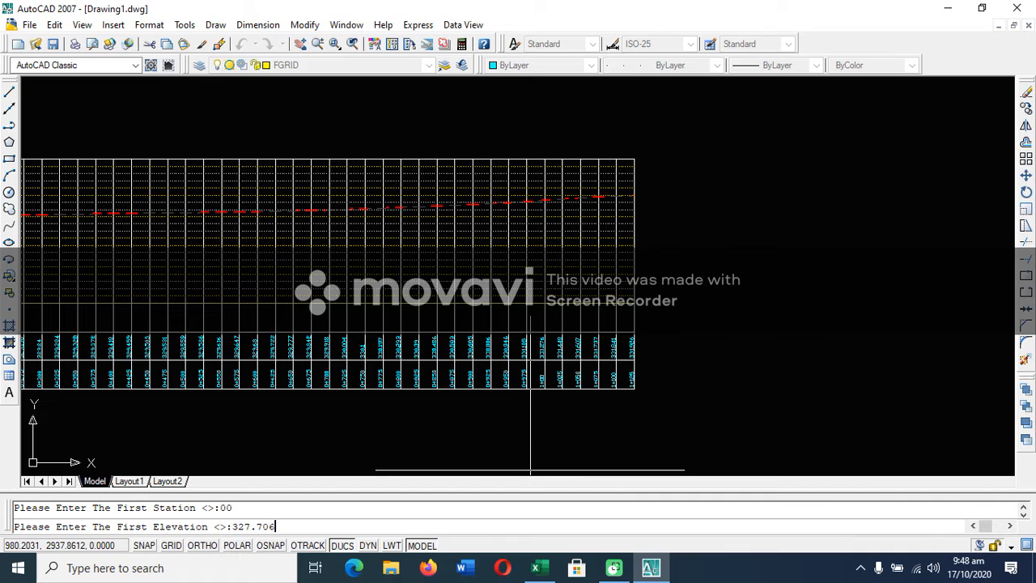
key("Return")
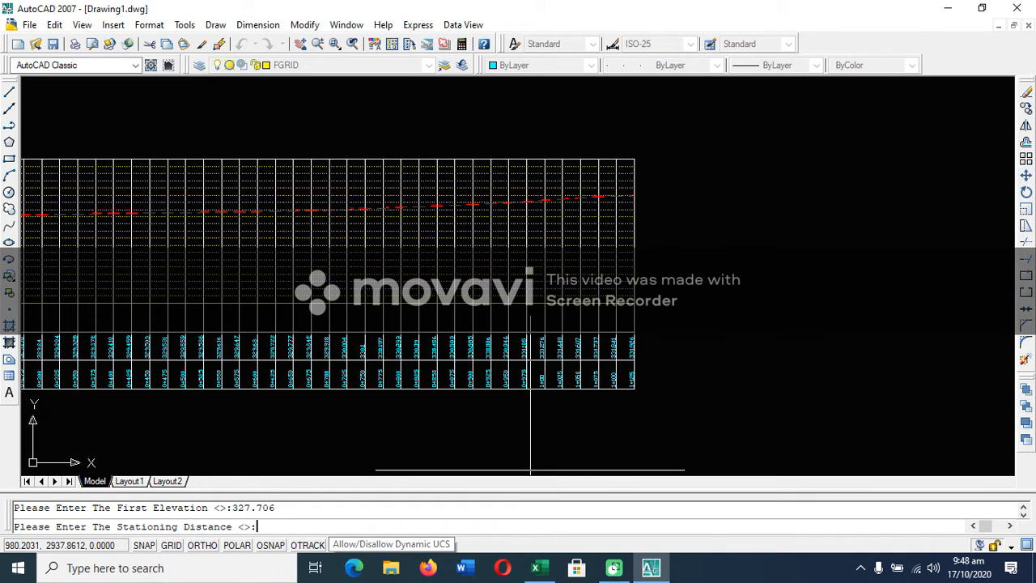
type("25")
key("Return")
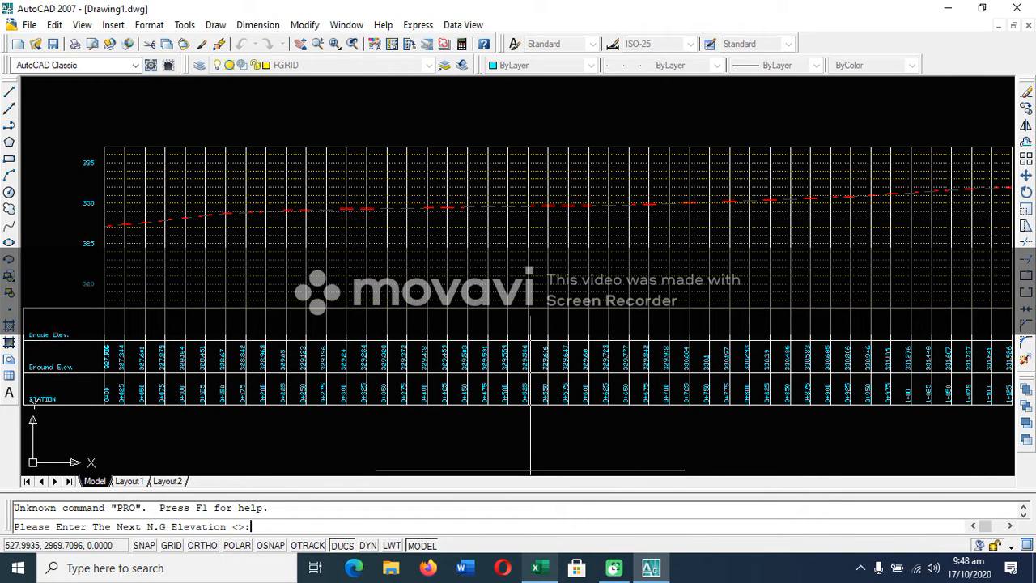
Switch to the X Section Data workbook in Excel and copy the raised elevations in J3:J47.
left_click(534, 568)
left_click(490, 243)
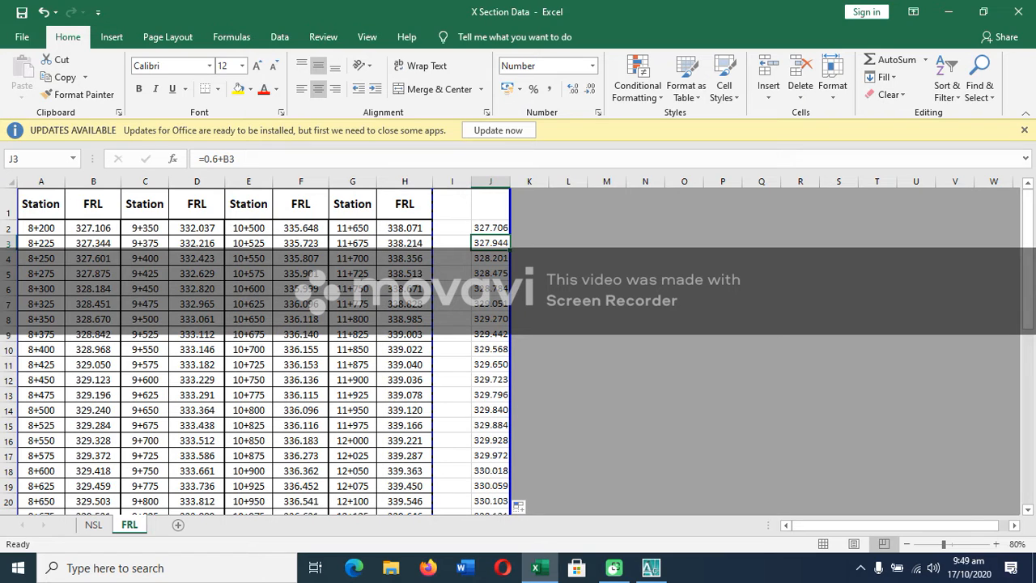
left_click_drag(491, 242, 510, 492)
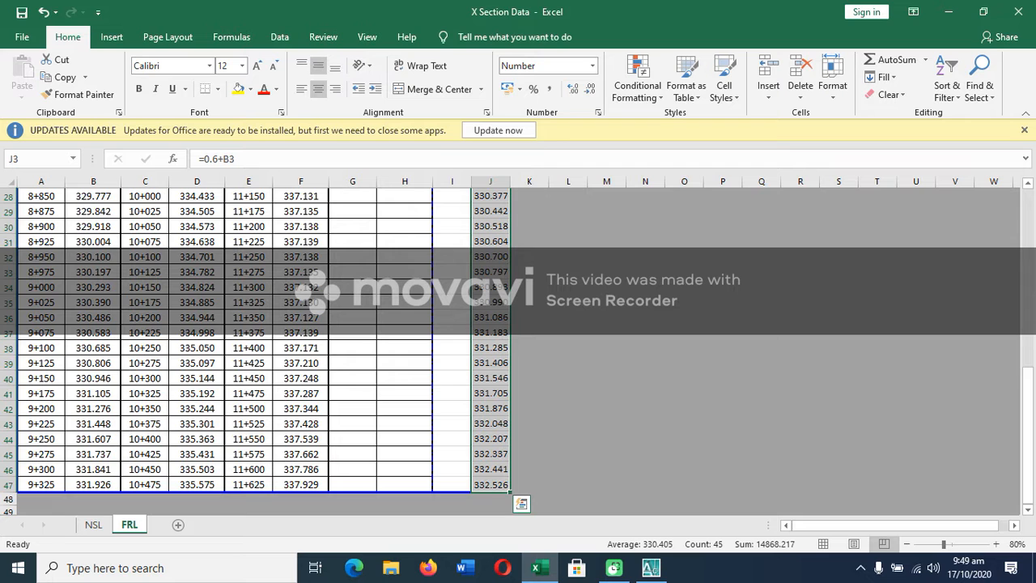
key("ctrl+c")
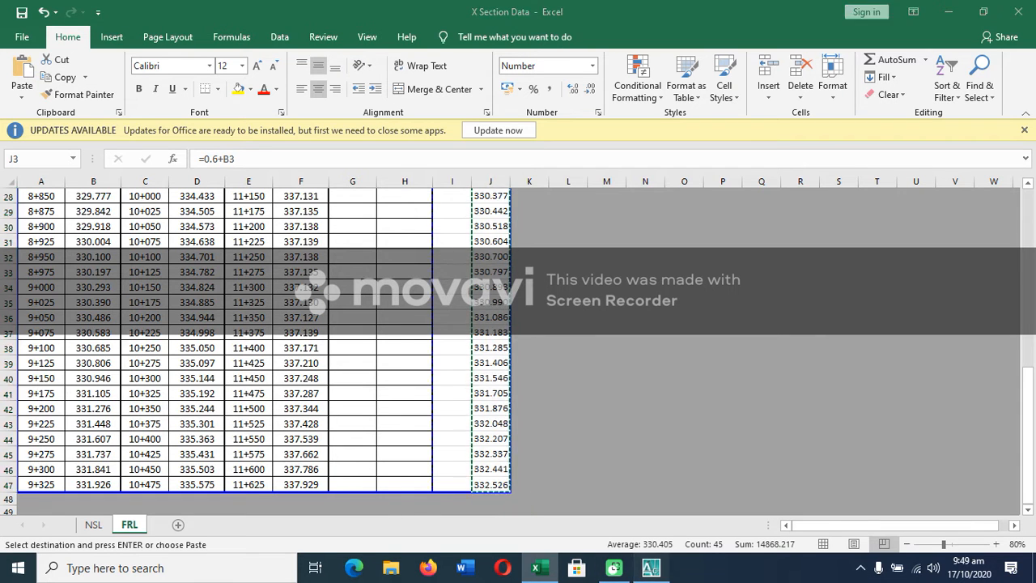
Switch to AutoCAD, paste the copied raised elevations as the next N.G elevations, and end the profile routine.
key("alt+Tab")
type("p")
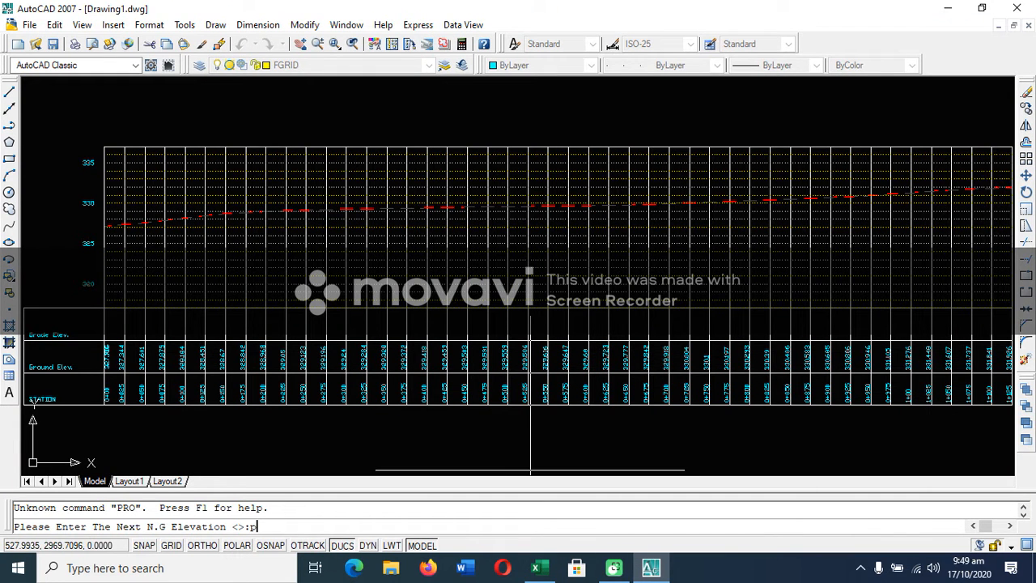
key("Return")
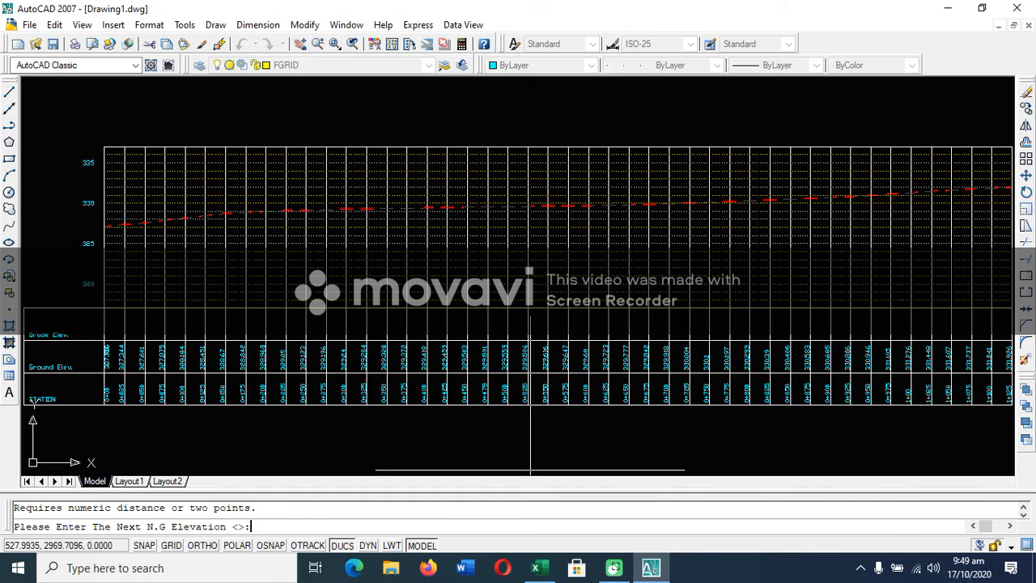
key("ctrl+v")
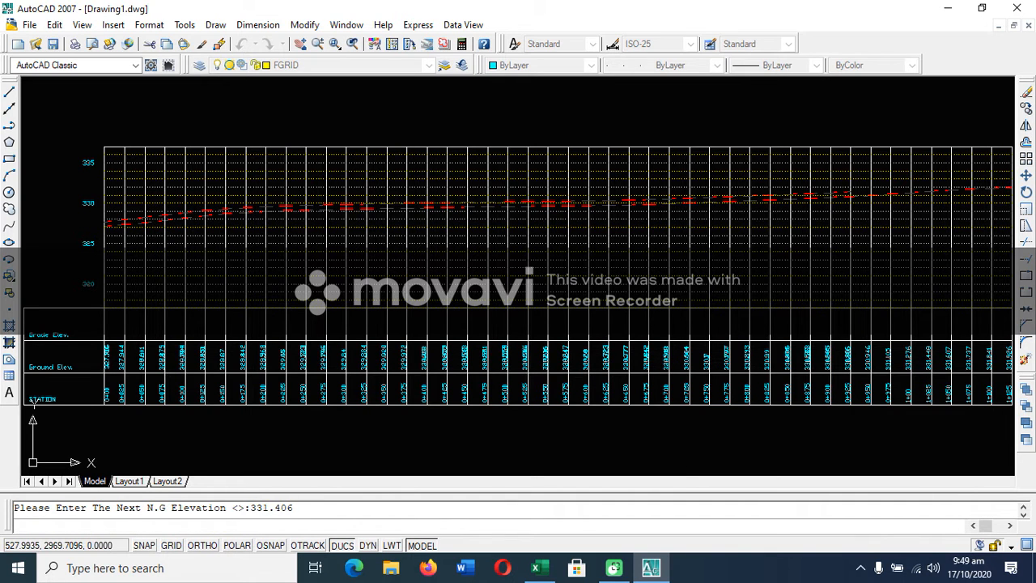
scroll(243, 202, "up", 3)
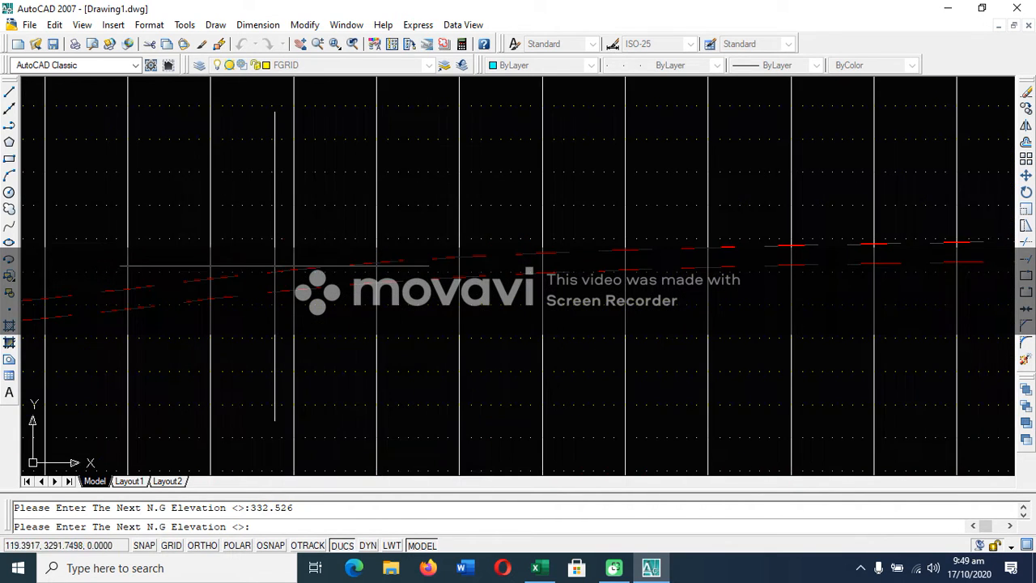
scroll(360, 267, "down", 3)
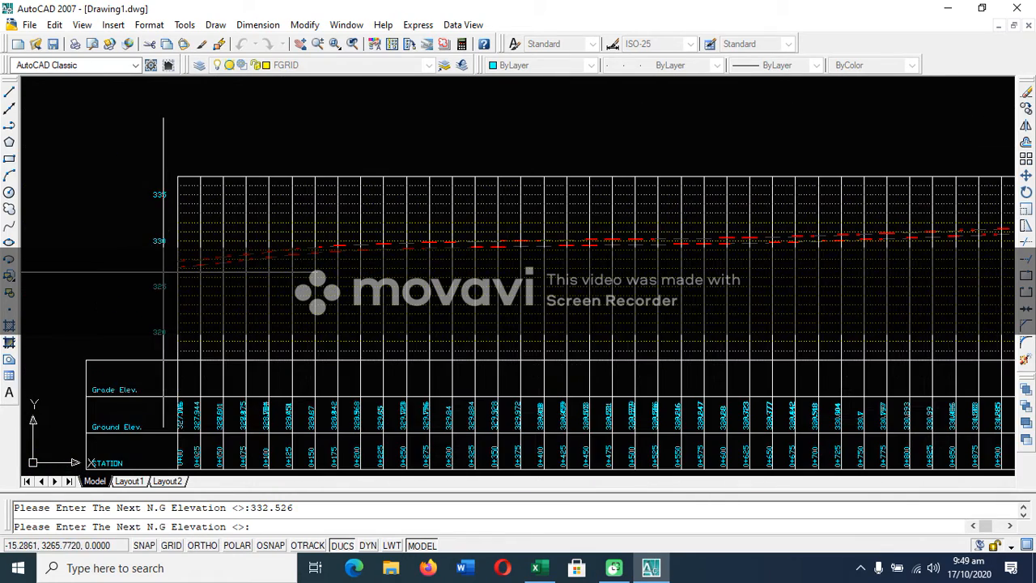
scroll(374, 275, "down", 2)
scroll(797, 267, "up", 3)
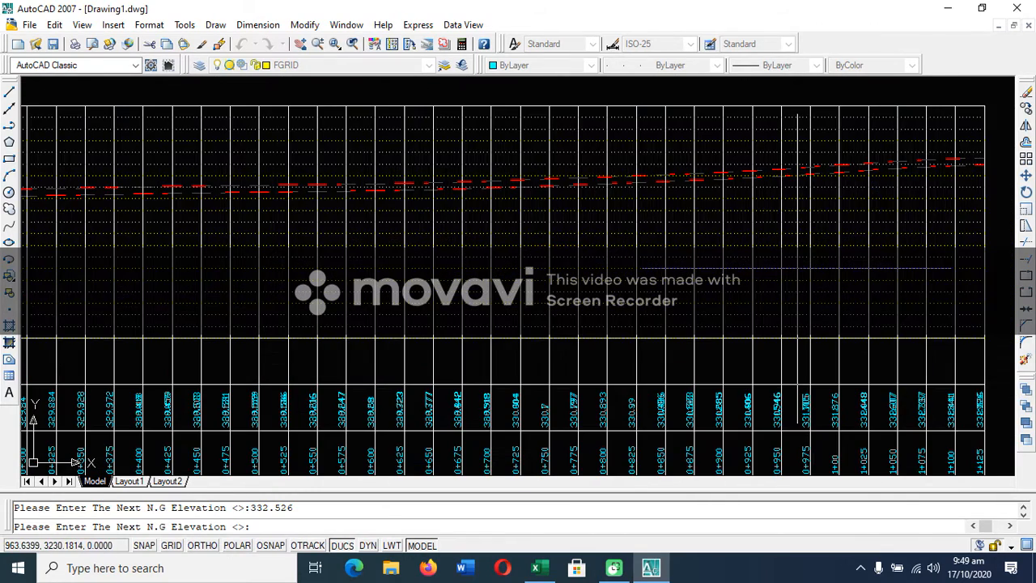
key("Escape")
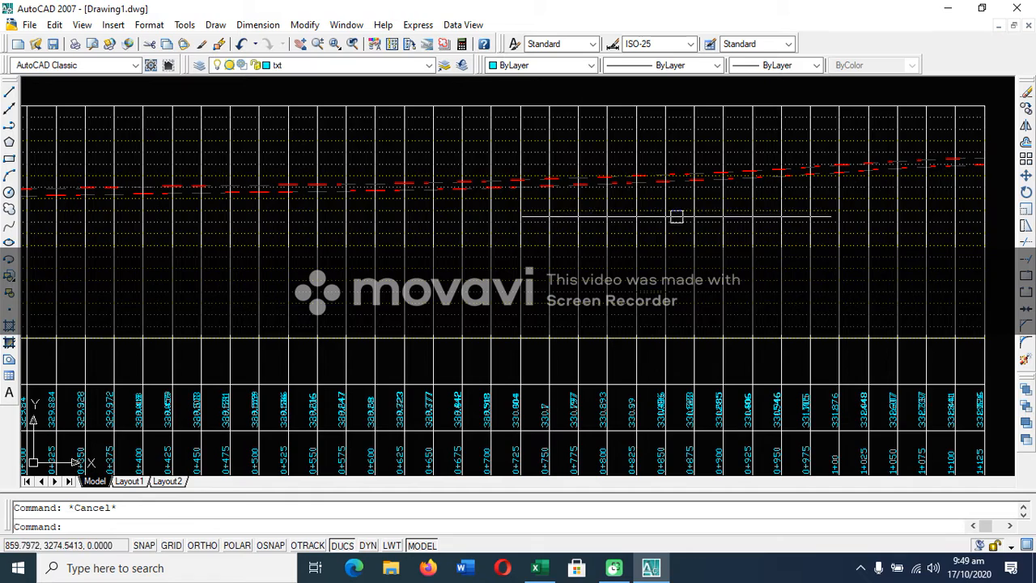
Move the overlapping raised elevation texts at stations 0+00 to 0+200, 0+300 to 0+425, 0+475 and 0+500 up into the Grade Elev. row.
scroll(606, 230, "down", 3)
scroll(314, 316, "up", 4)
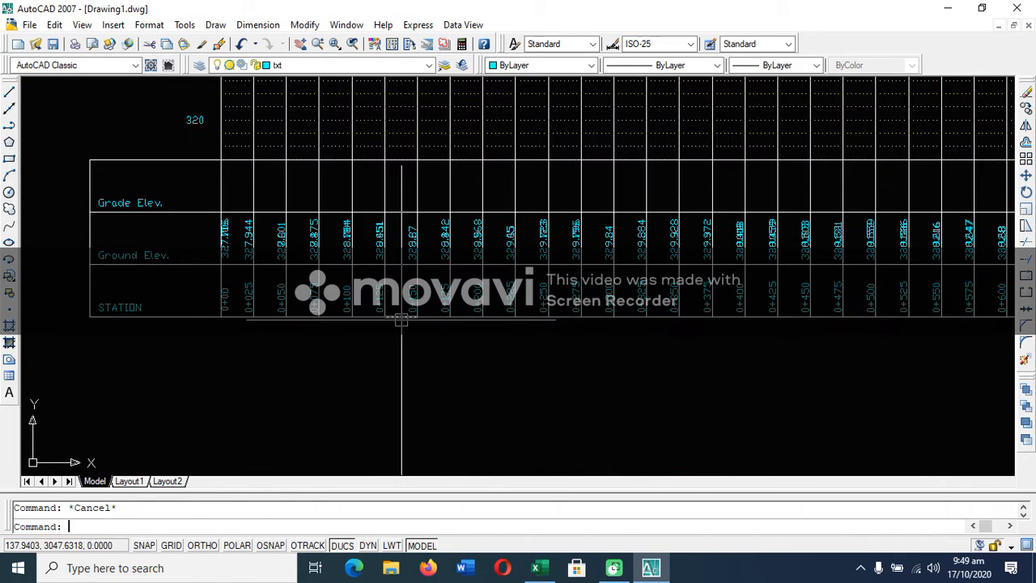
scroll(335, 316, "up", 3)
scroll(396, 343, "down", 2)
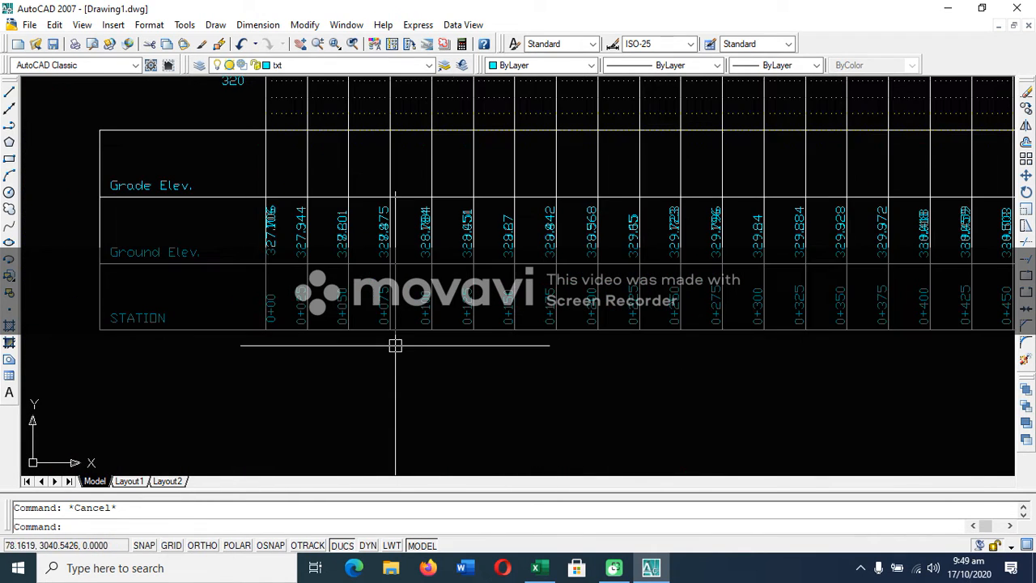
scroll(242, 215, "up", 4)
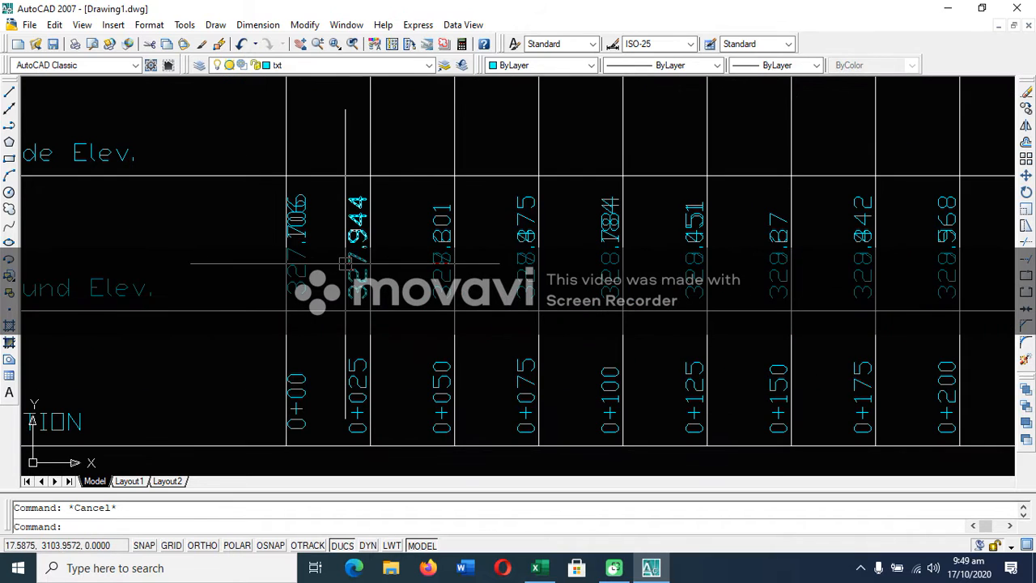
type("m")
key("Return")
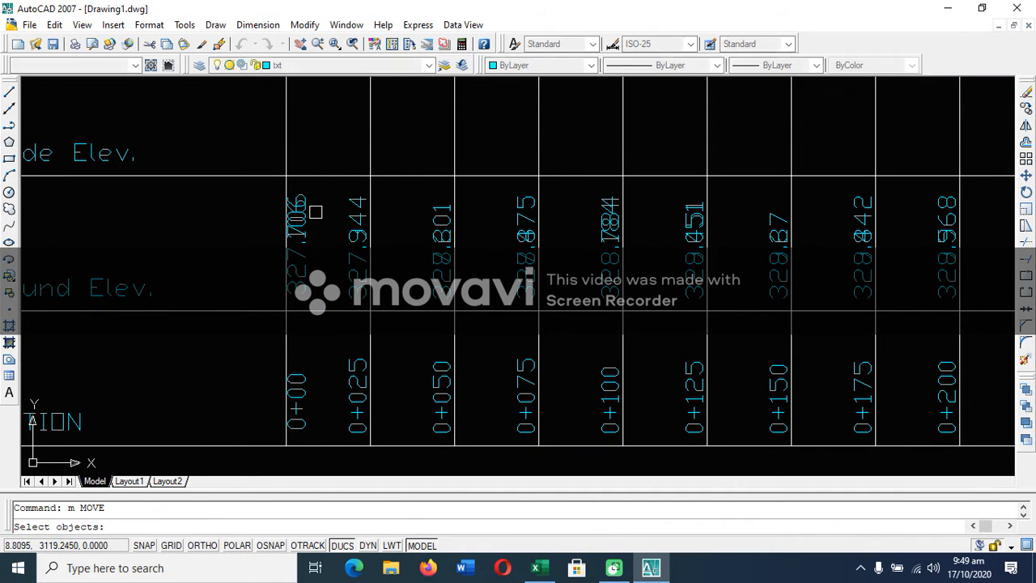
left_click(296, 216)
left_click(357, 222)
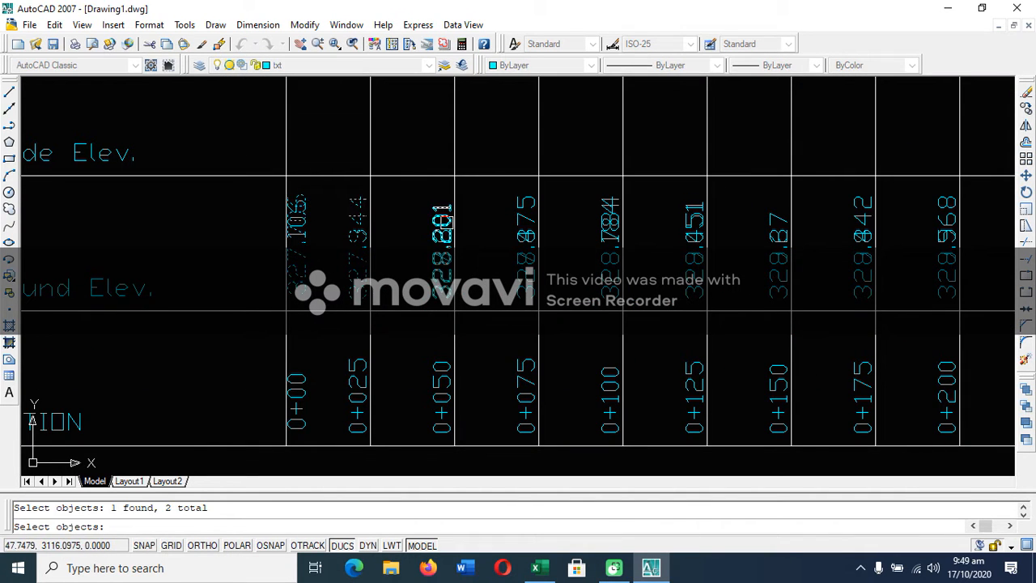
left_click(442, 225)
left_click(524, 217)
left_click(611, 217)
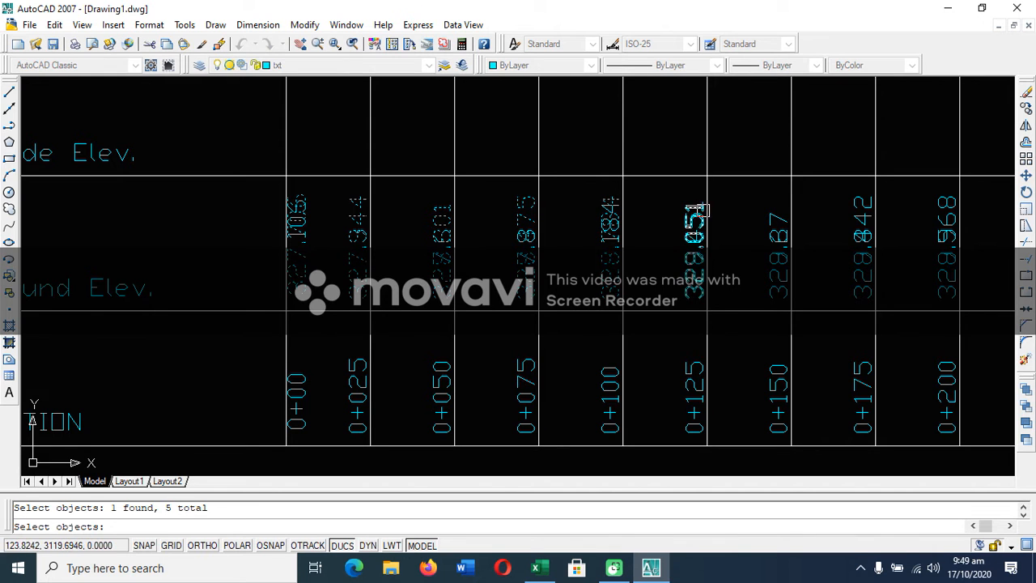
left_click(695, 207)
left_click(779, 226)
left_click(863, 217)
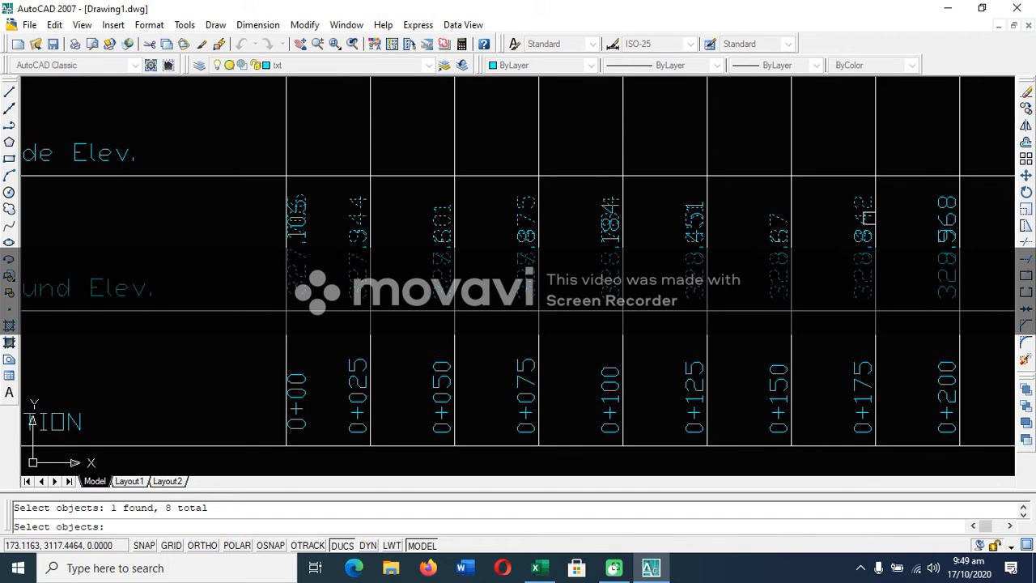
left_click(947, 217)
scroll(628, 248, "down", 3)
scroll(753, 245, "up", 3)
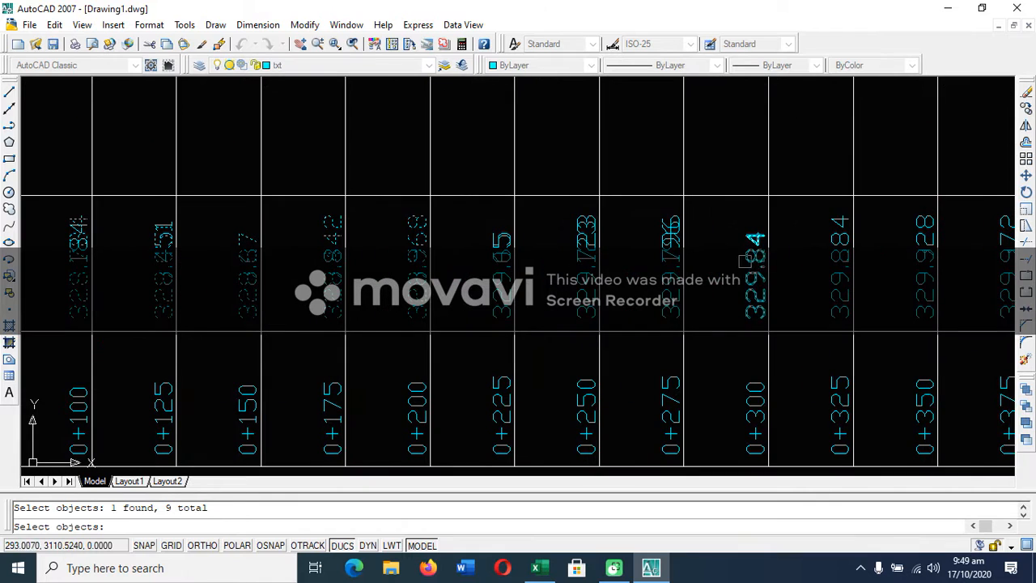
left_click(761, 256)
scroll(729, 267, "down", 8)
scroll(787, 258, "up", 8)
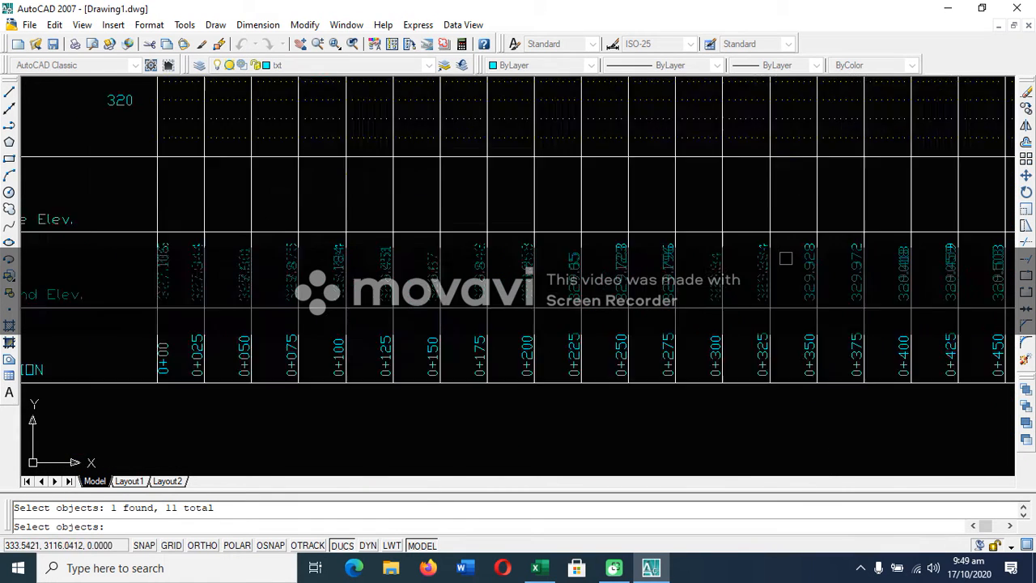
left_click(821, 251)
left_click(909, 261)
scroll(691, 264, "down", 8)
scroll(651, 261, "up", 5)
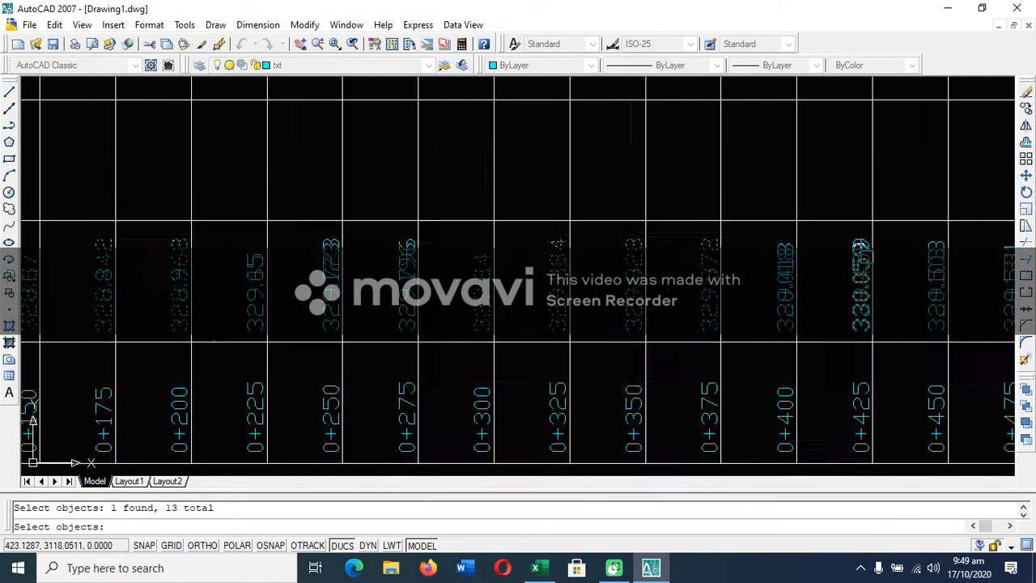
left_click(748, 260)
left_click(857, 312)
scroll(670, 303, "down", 6)
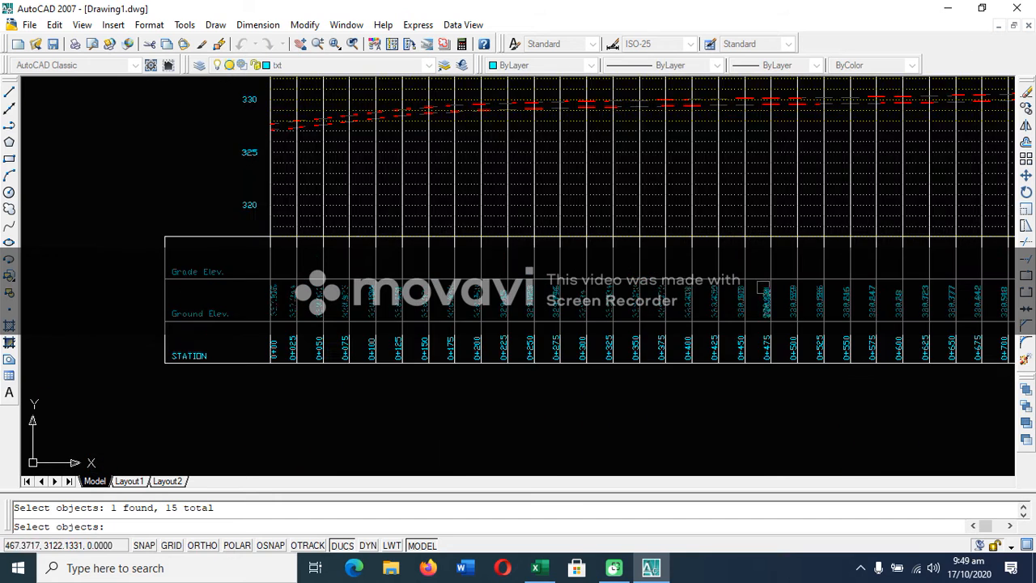
scroll(763, 287, "up", 5)
left_click(755, 303)
key("Return")
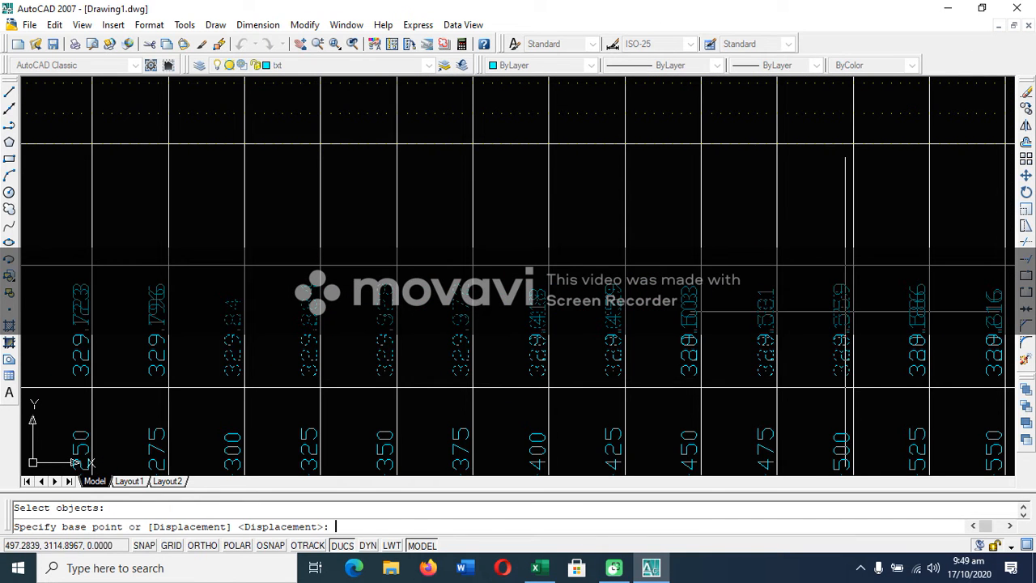
left_click(846, 311)
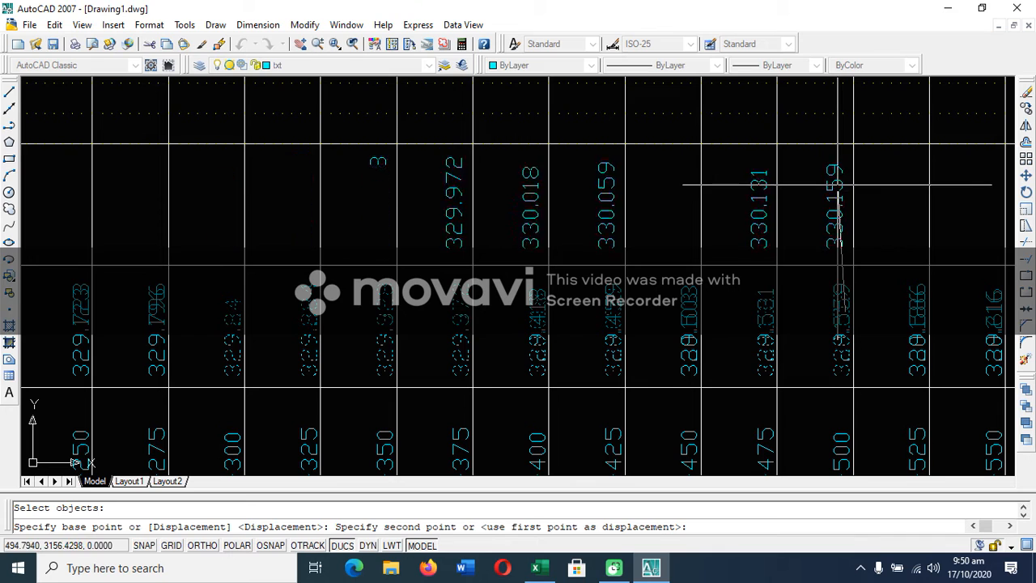
left_click(814, 182)
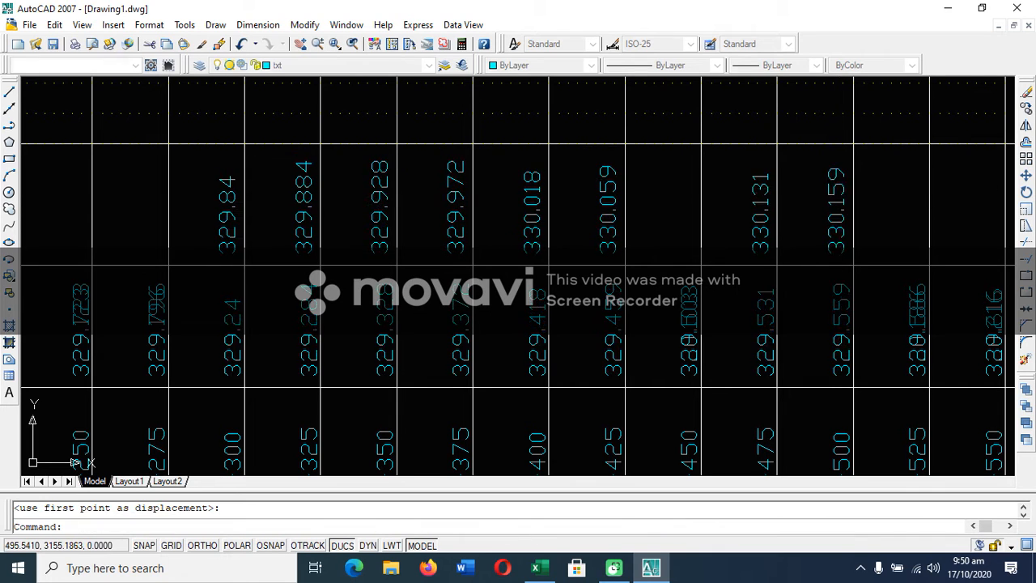
Move the raised elevation texts at stations 0+225, 0+250 and 0+275 up into the Grade Elev. row.
scroll(814, 184, "down", 2)
scroll(665, 271, "down", 5)
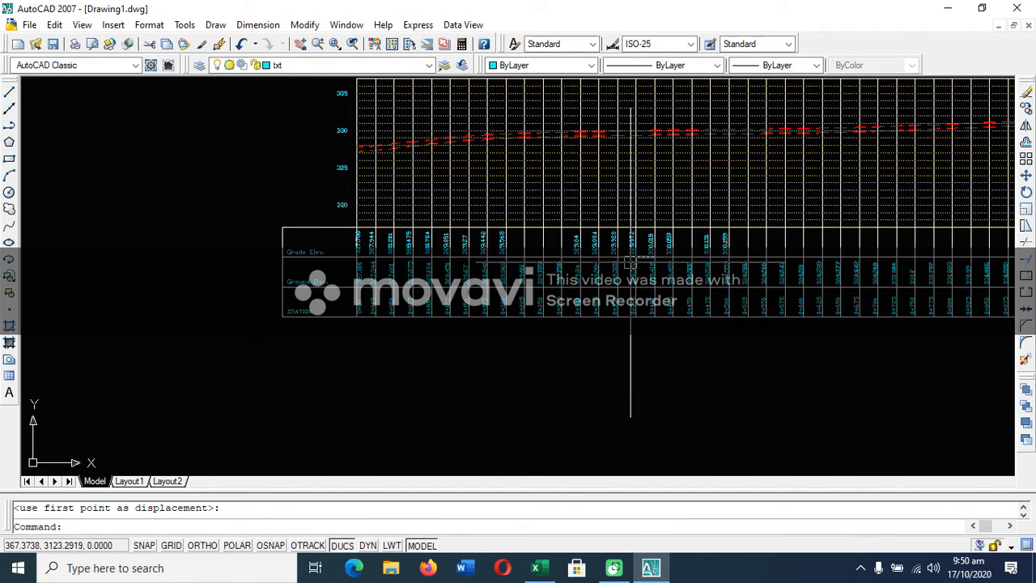
scroll(543, 269, "up", 5)
key("Escape")
type("m")
key("Return")
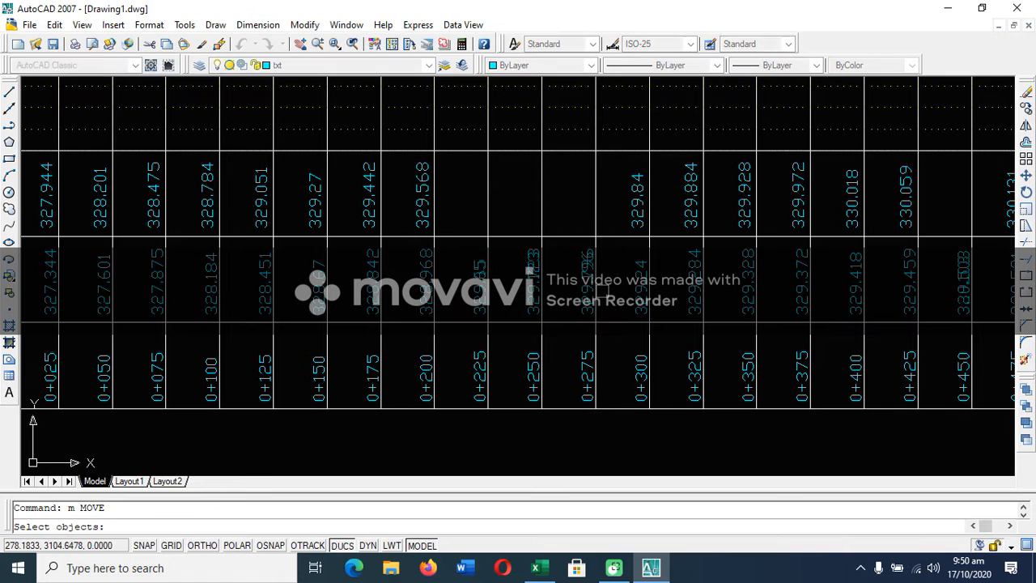
scroll(599, 272, "up", 3)
left_click(582, 238)
left_click(471, 240)
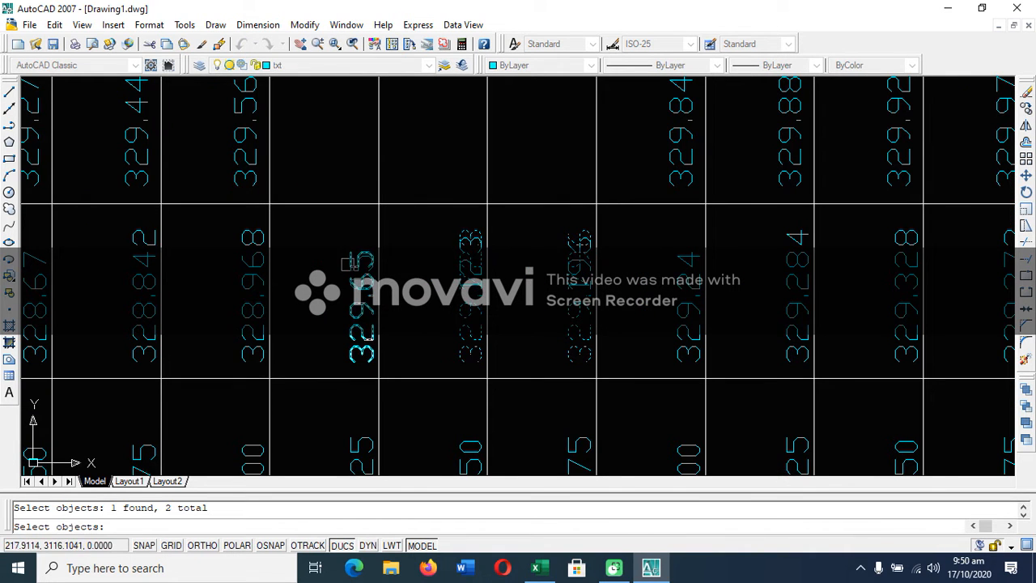
left_click(347, 264)
key("Return")
left_click(580, 355)
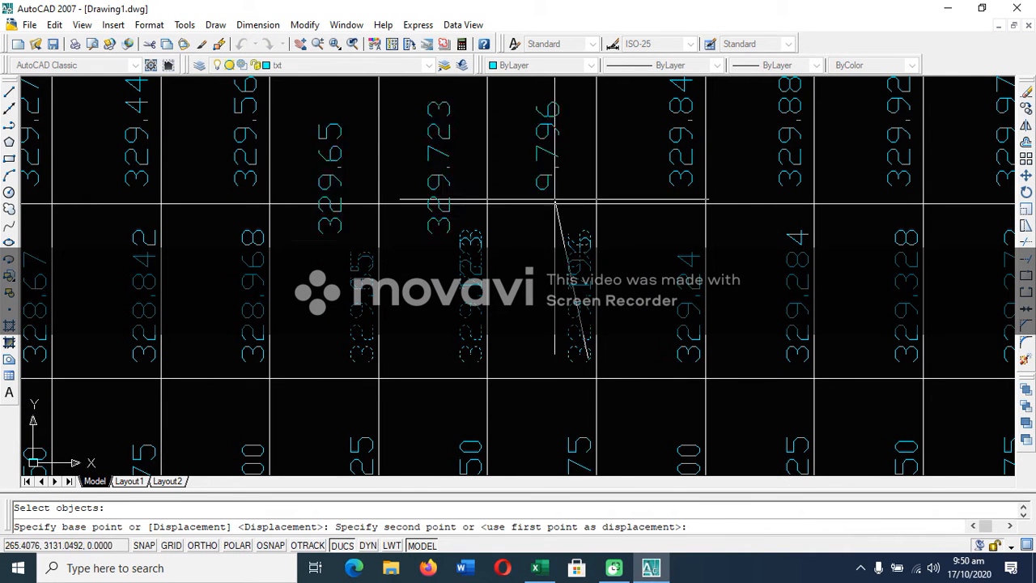
left_click(574, 186)
Move the raised elevation texts at stations 0+525 through 0+825 up into the Grade Elev. row.
scroll(370, 242, "down", 5)
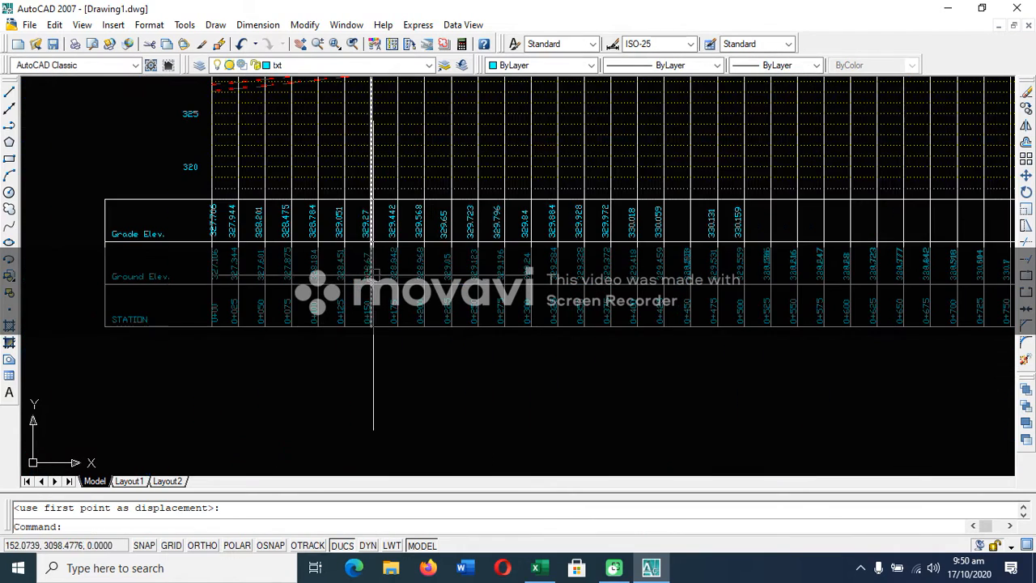
scroll(907, 248, "up", 4)
scroll(907, 249, "down", 4)
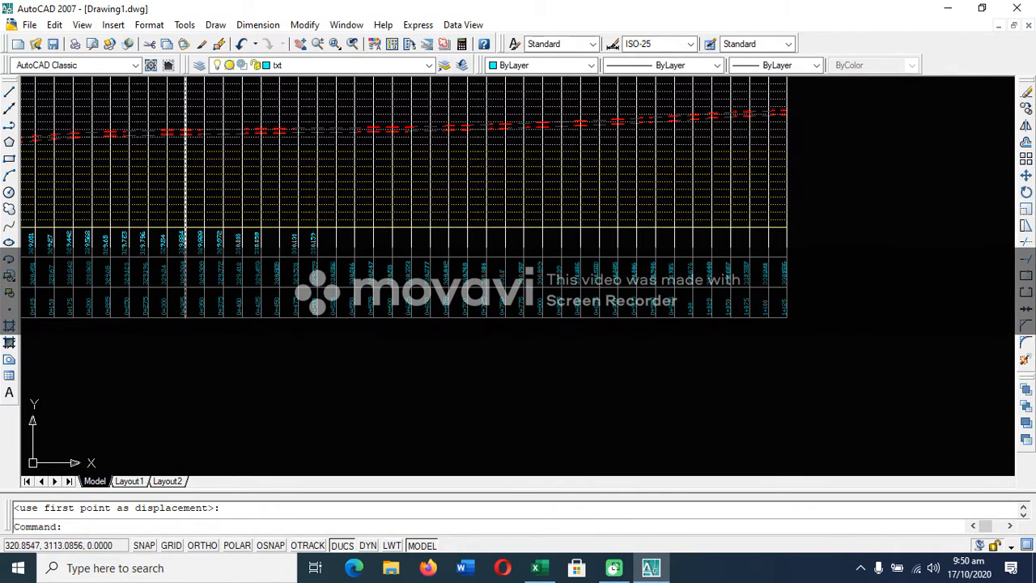
key("Return")
scroll(326, 265, "up", 3)
left_click(334, 258)
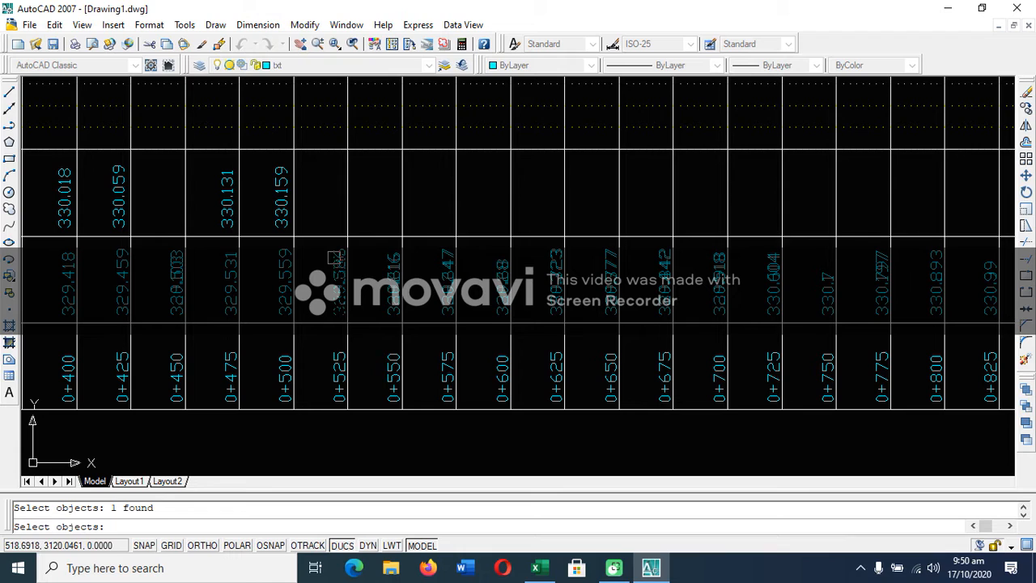
left_click(400, 258)
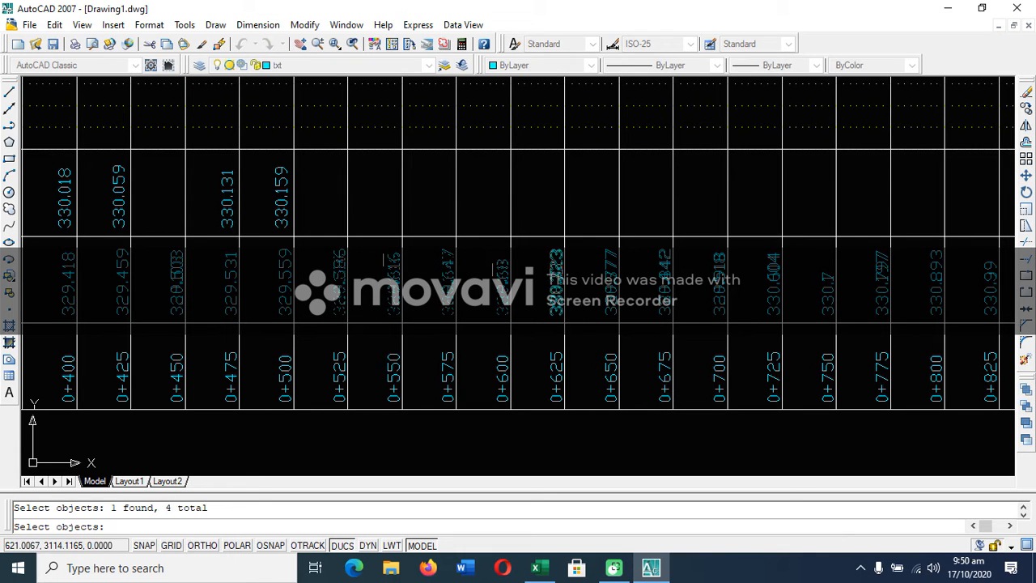
left_click(659, 269)
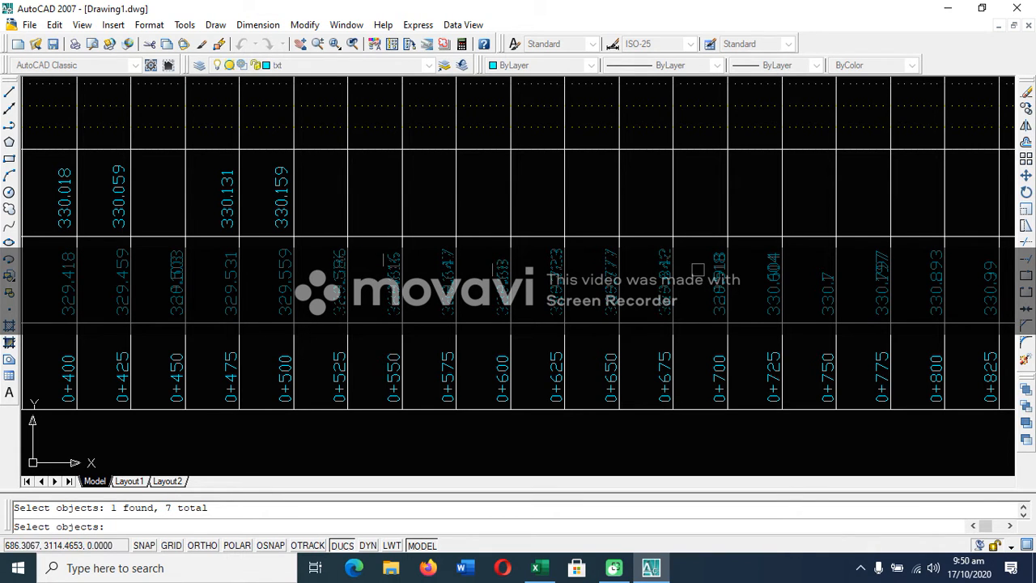
left_click(719, 271)
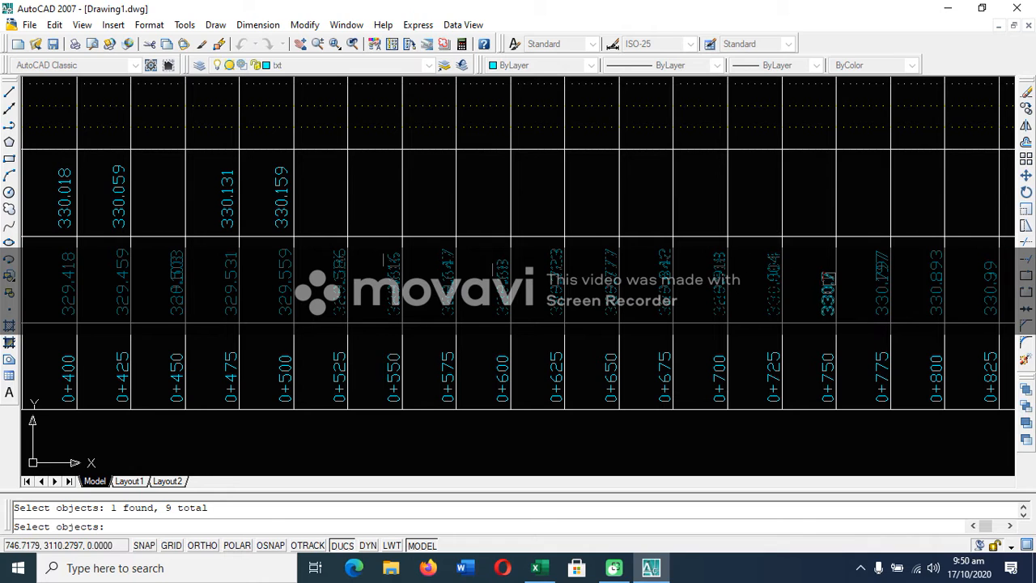
left_click(878, 259)
left_click(933, 263)
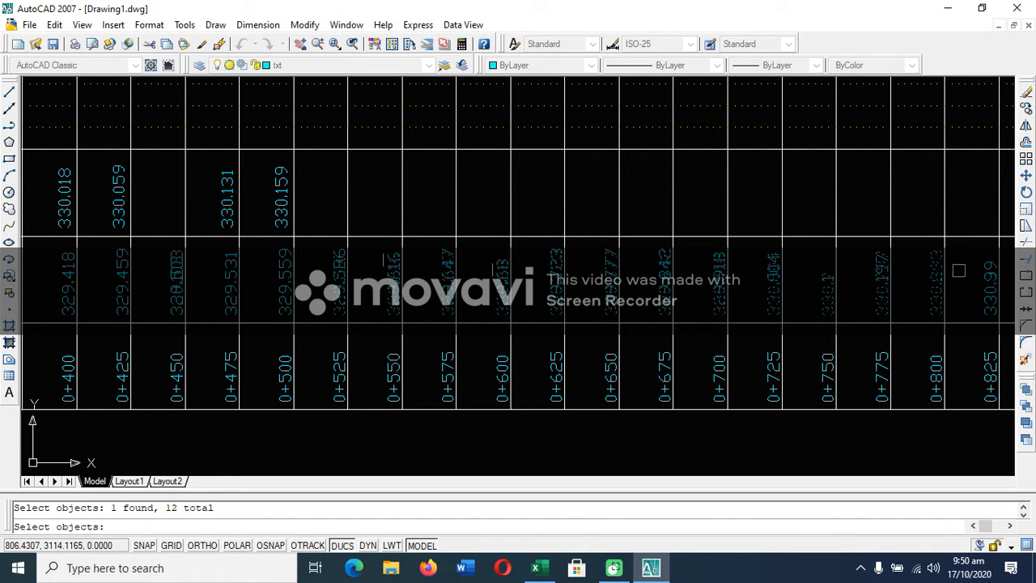
left_click(982, 263)
key("Return")
left_click(998, 314)
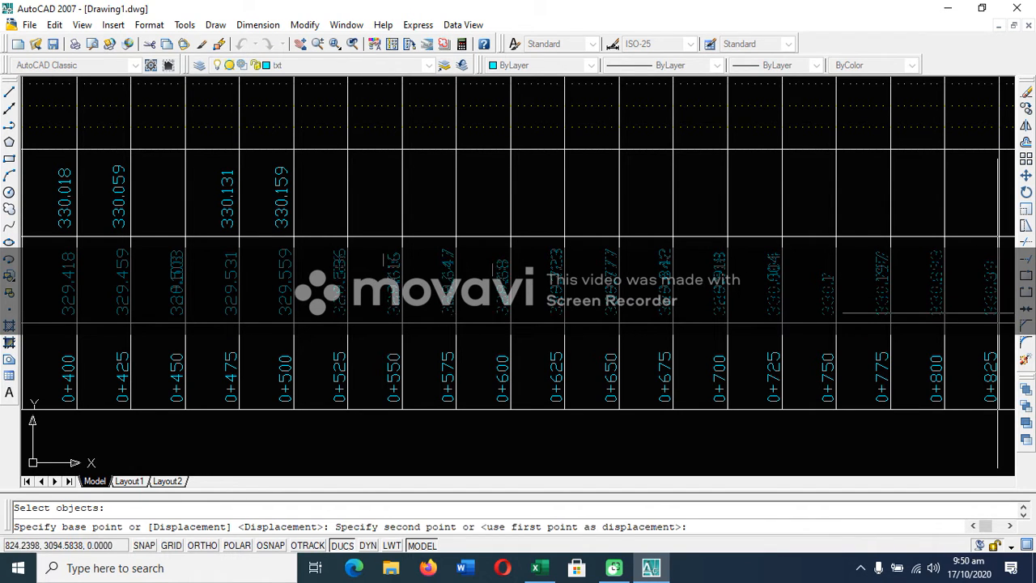
left_click(992, 236)
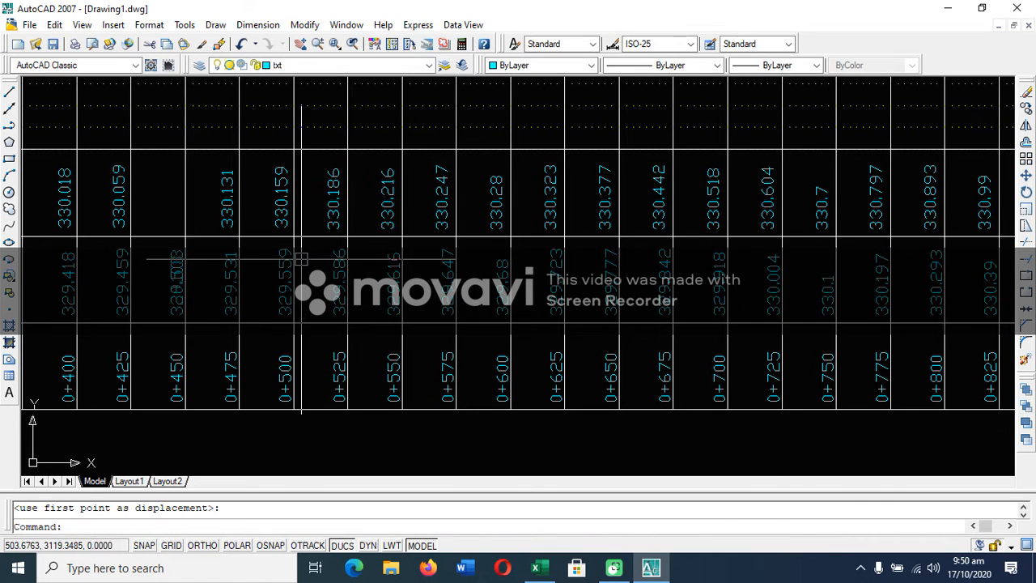
Move the 329.503 elevation text at station 0+450 up into the Grade Elev. row, and switch briefly to the Excel elevations and back to AutoCAD.
key("Return")
scroll(172, 275, "up", 5)
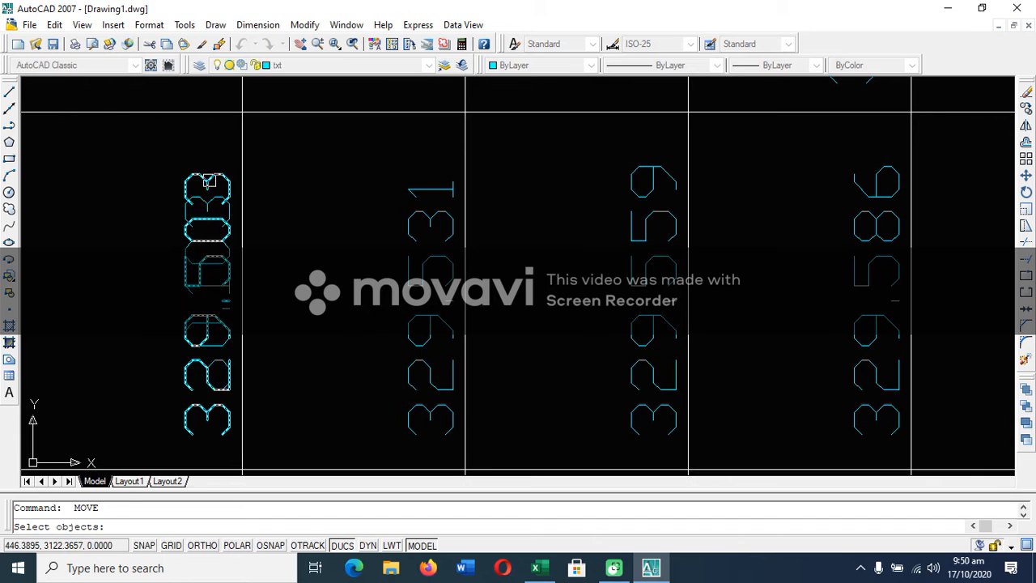
left_click(202, 243)
key("Return")
left_click(223, 320)
scroll(219, 235, "down", 3)
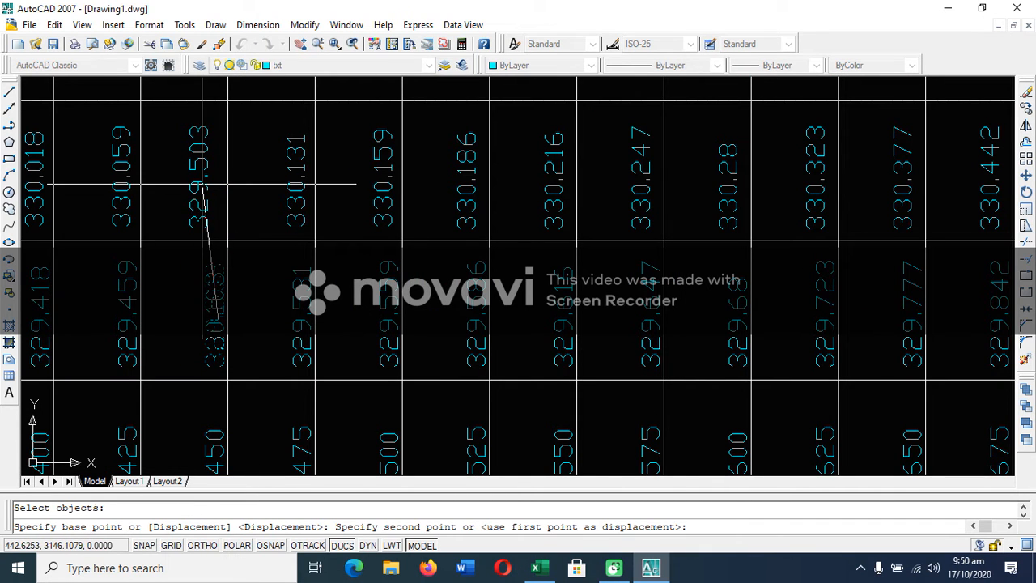
left_click(203, 184)
left_click(535, 568)
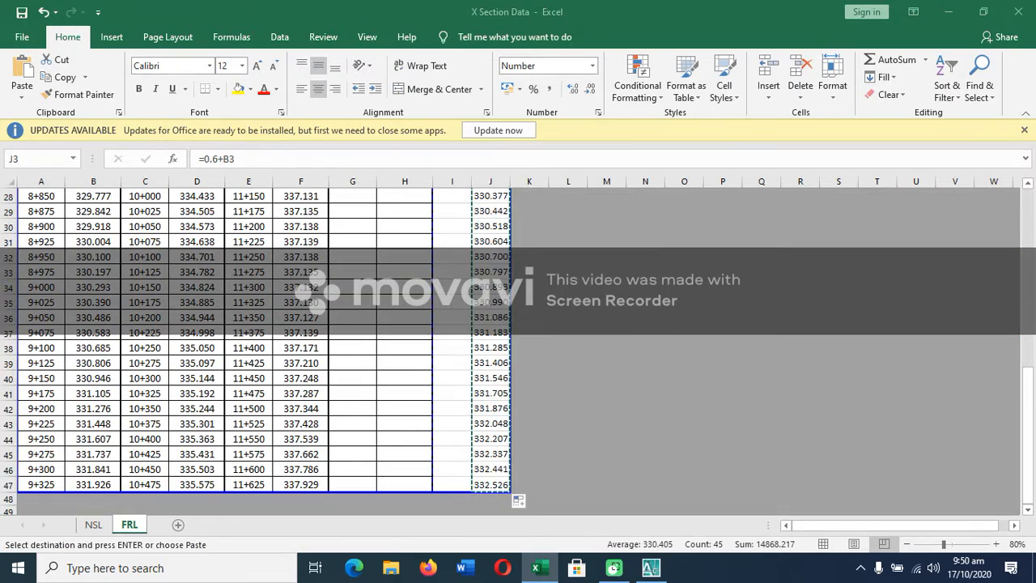
left_click(650, 567)
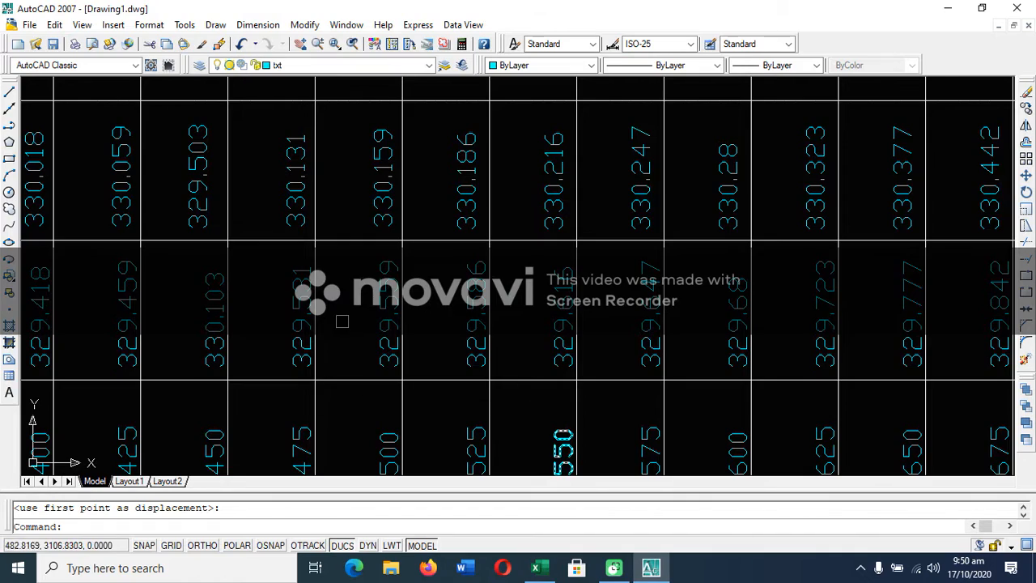
Erase the duplicate station label at 0+00 in the STATION row.
scroll(342, 321, "down", 6)
key("Escape")
scroll(93, 273, "up", 2)
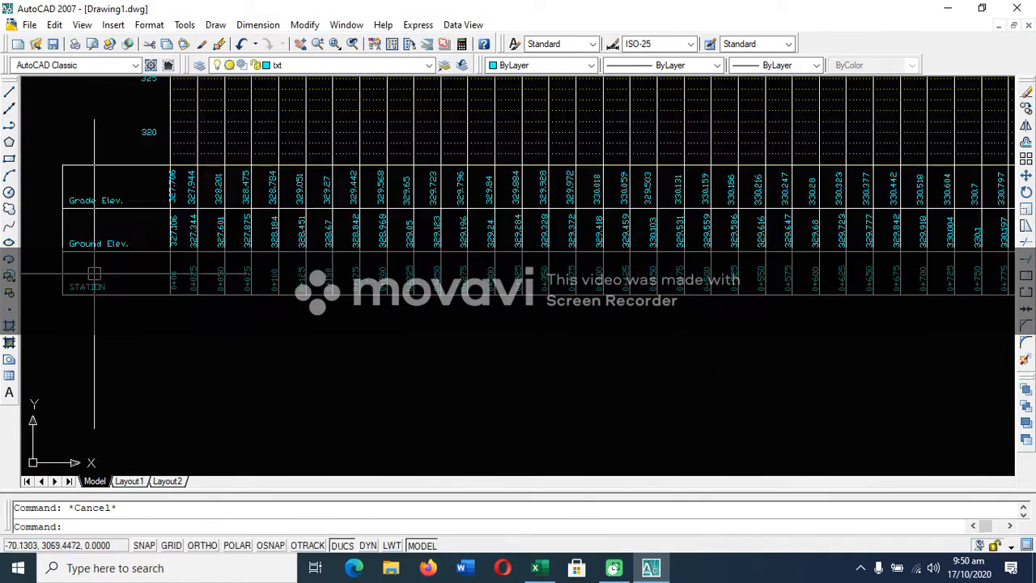
scroll(162, 285, "up", 3)
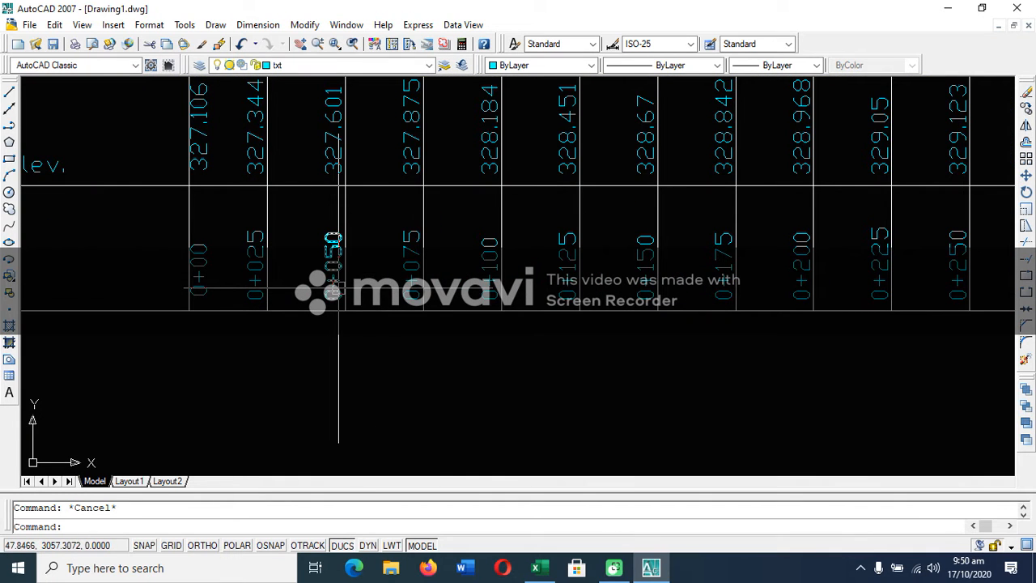
scroll(338, 289, "down", 3)
scroll(248, 277, "up", 4)
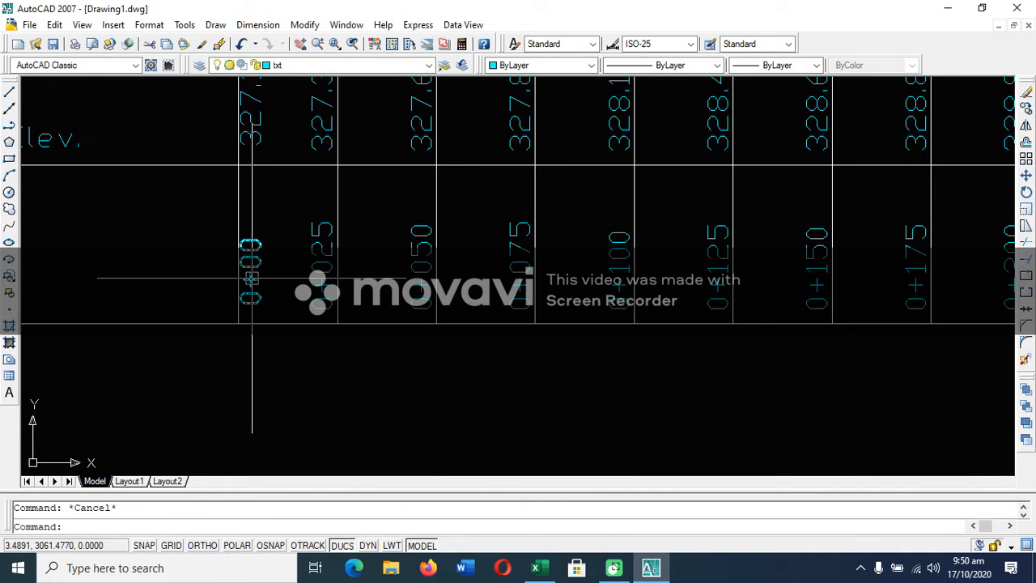
left_click(252, 277)
type("e")
key("Return")
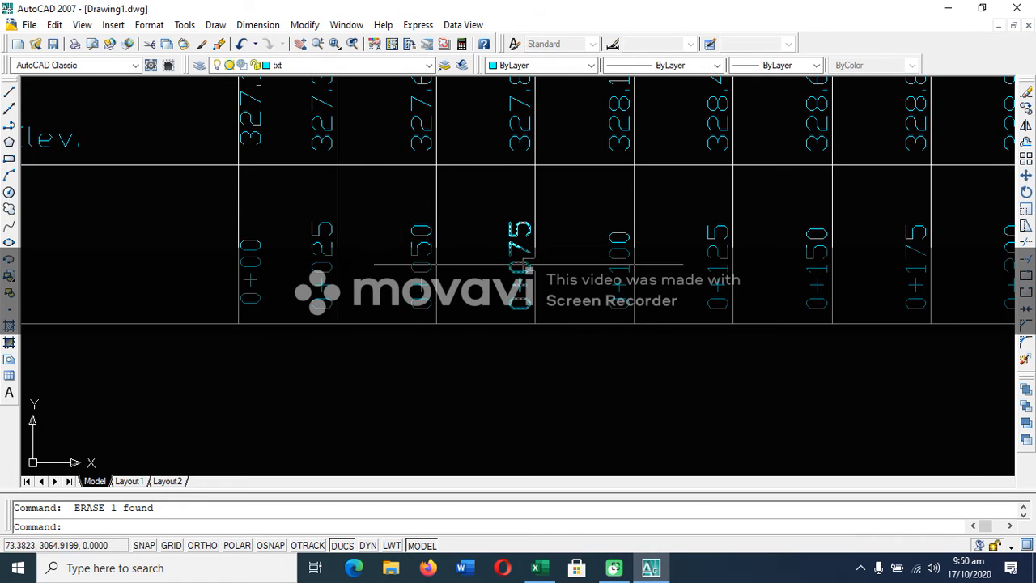
Erase the duplicate station label at 0+075 in the STATION row.
left_click(531, 268)
type("e")
key("Return")
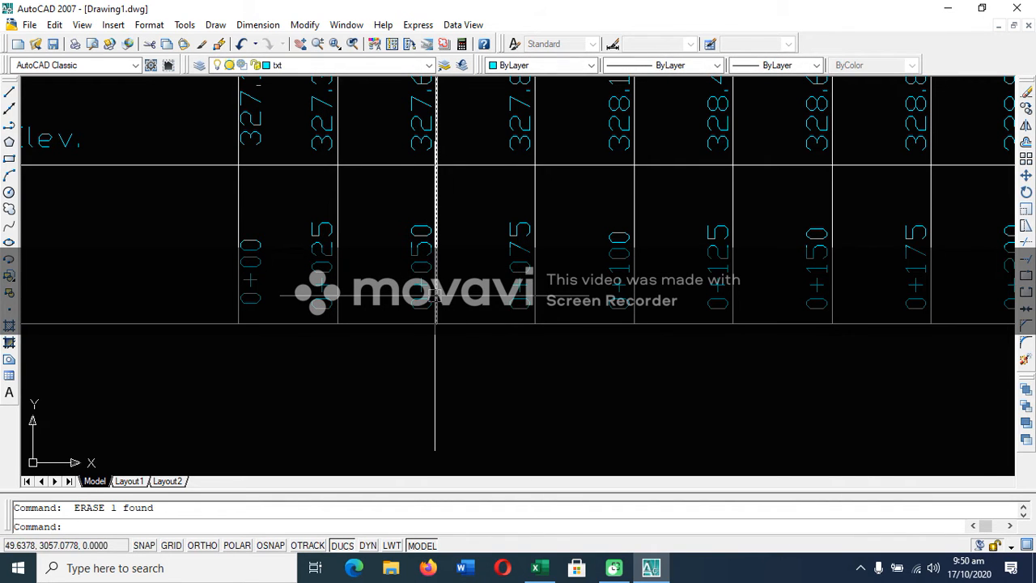
Start the Line command and enable all object snap modes.
scroll(435, 295, "down", 5)
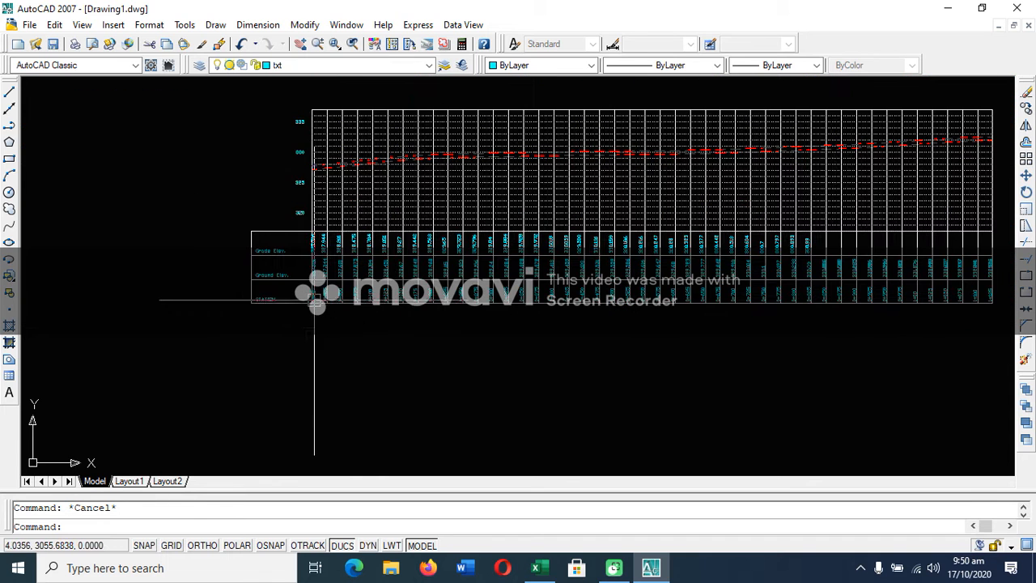
scroll(323, 219, "up", 3)
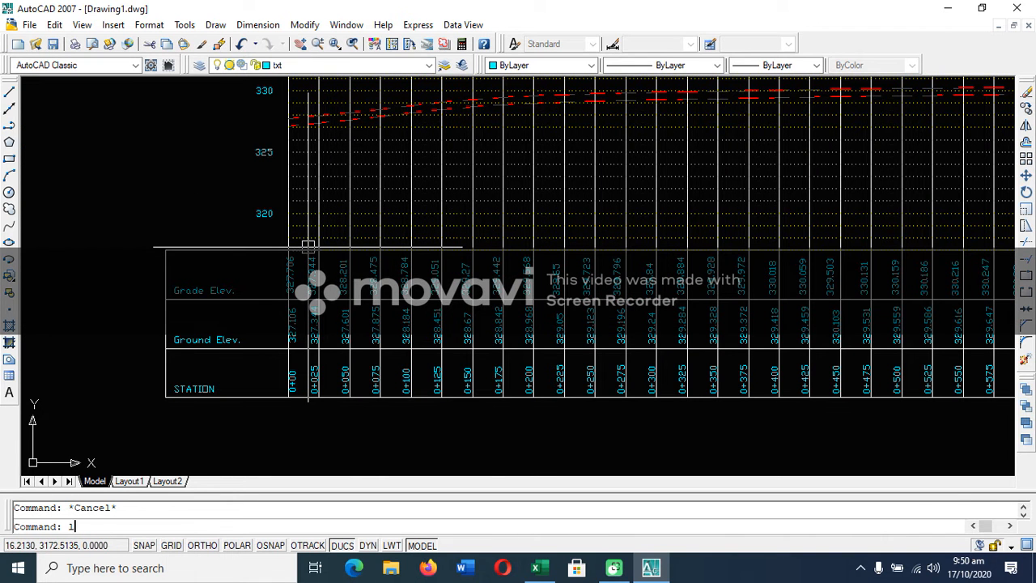
type("l")
key("Return")
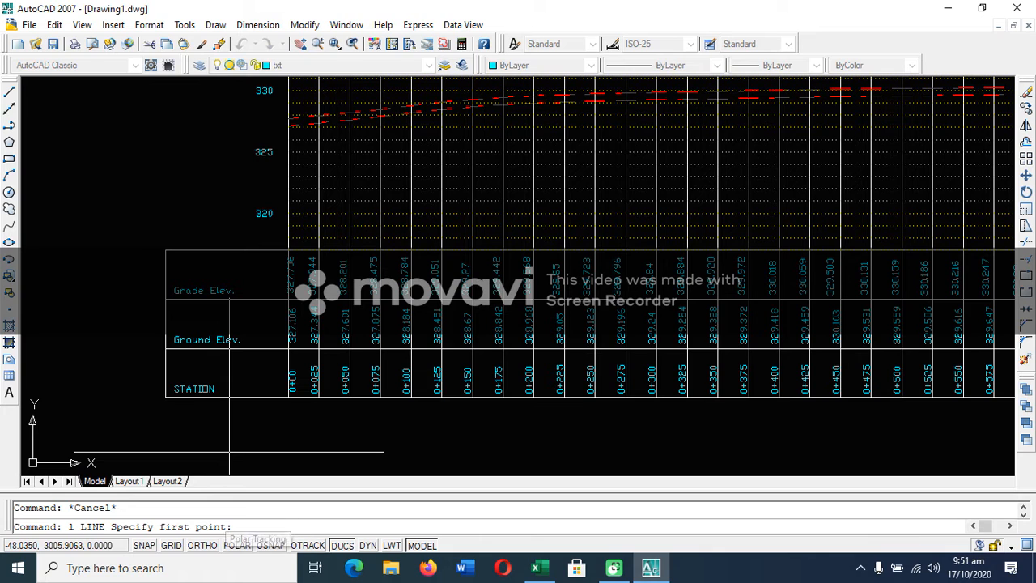
right_click(270, 545)
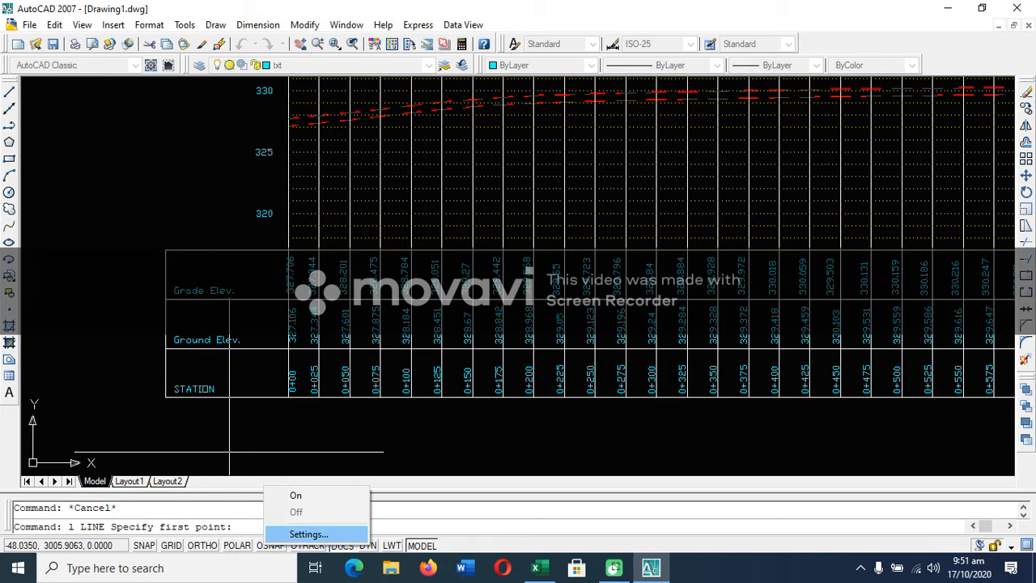
left_click(308, 534)
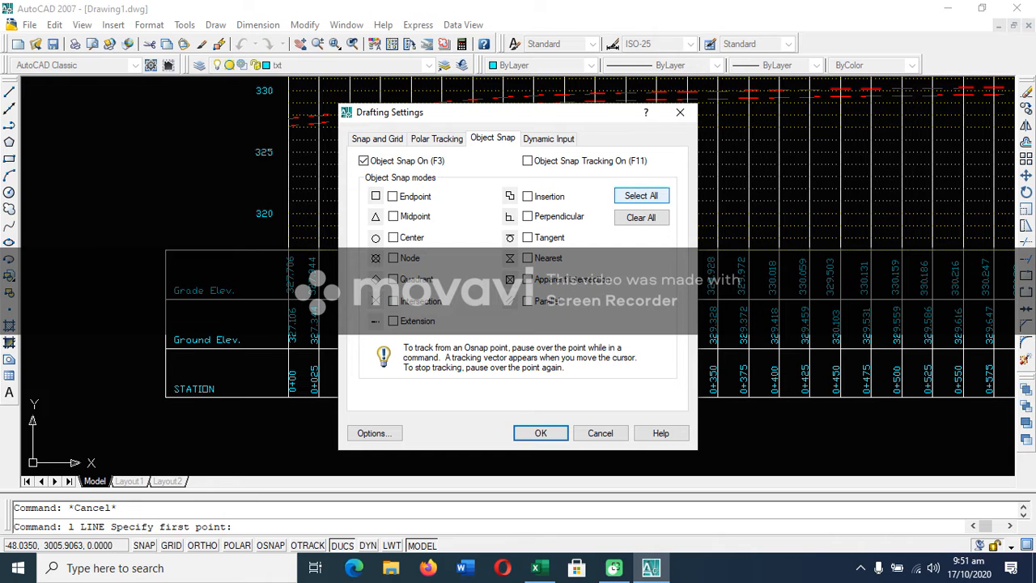
left_click(641, 195)
left_click(540, 433)
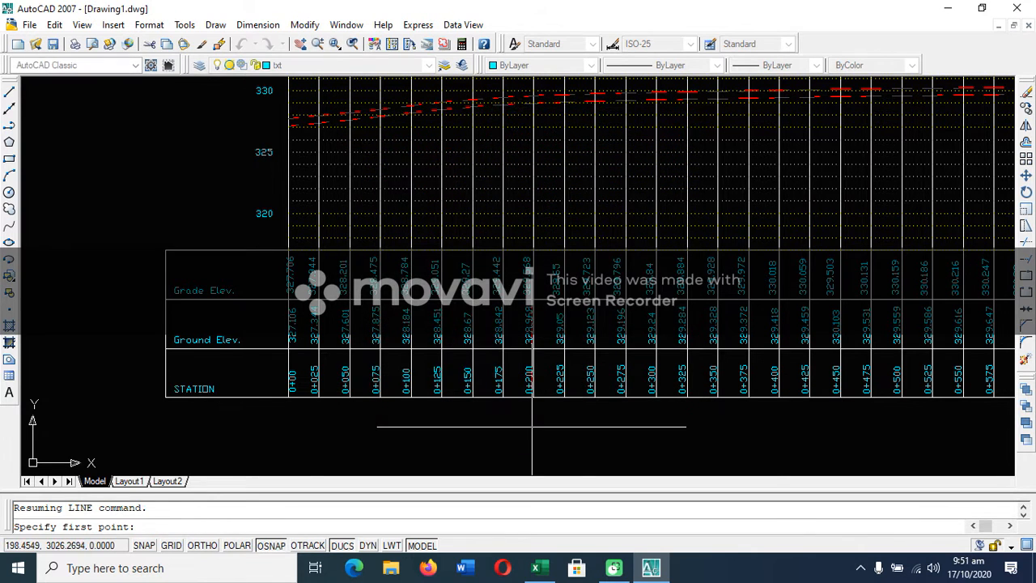
Draw a vertical line with Ortho on from the upper-left corner of the Grade Elev. row up past the grid's top edge.
left_click(165, 249)
scroll(165, 249, "down", 3)
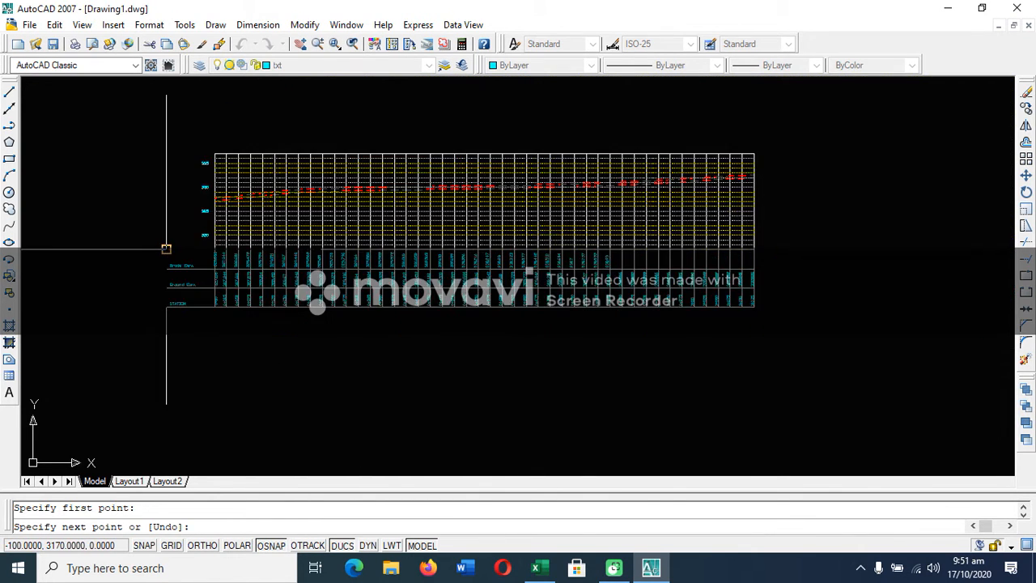
scroll(169, 148, "up", 2)
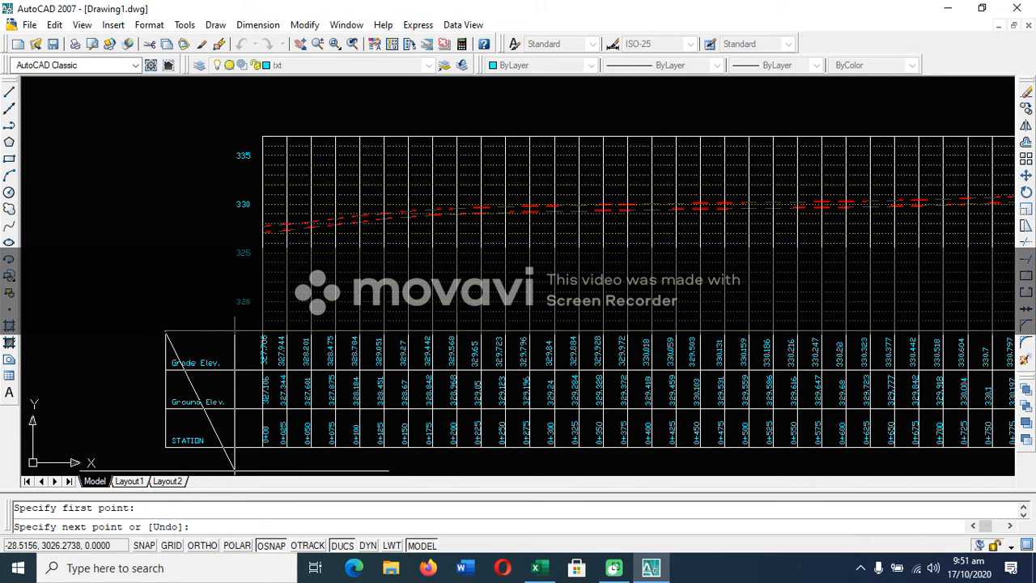
key("F8")
left_click(167, 109)
key("Return")
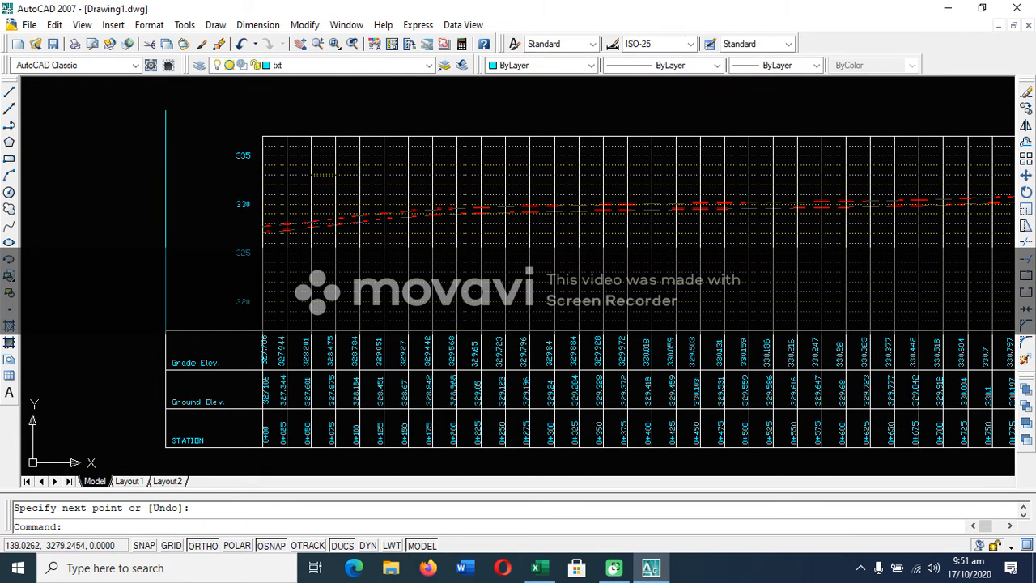
Extend the profile grid's top border left to the new vertical line.
key("Escape")
type("ex")
key("Return")
key("Return")
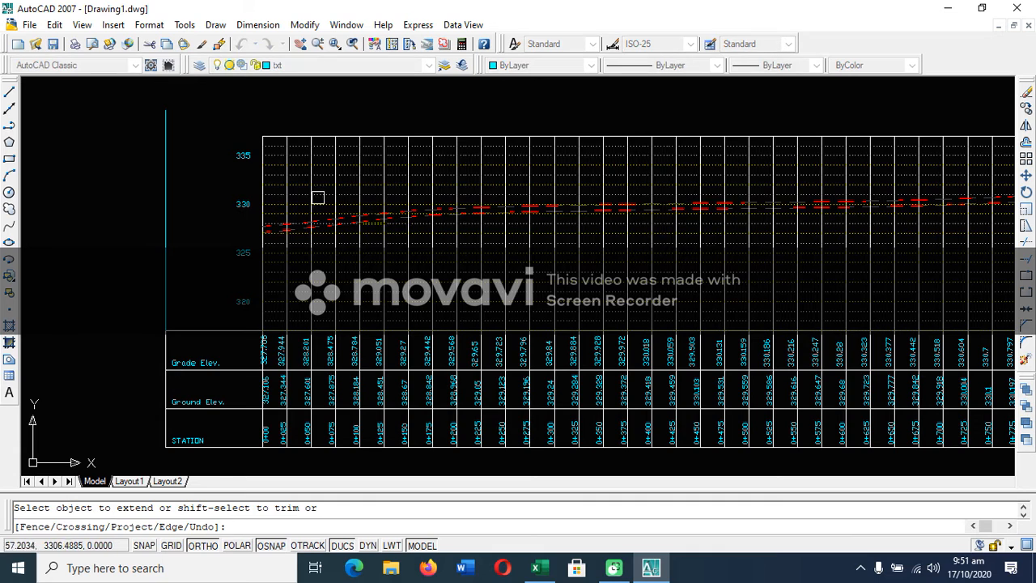
scroll(281, 168, "up", 9)
scroll(313, 164, "down", 8)
left_click(283, 130)
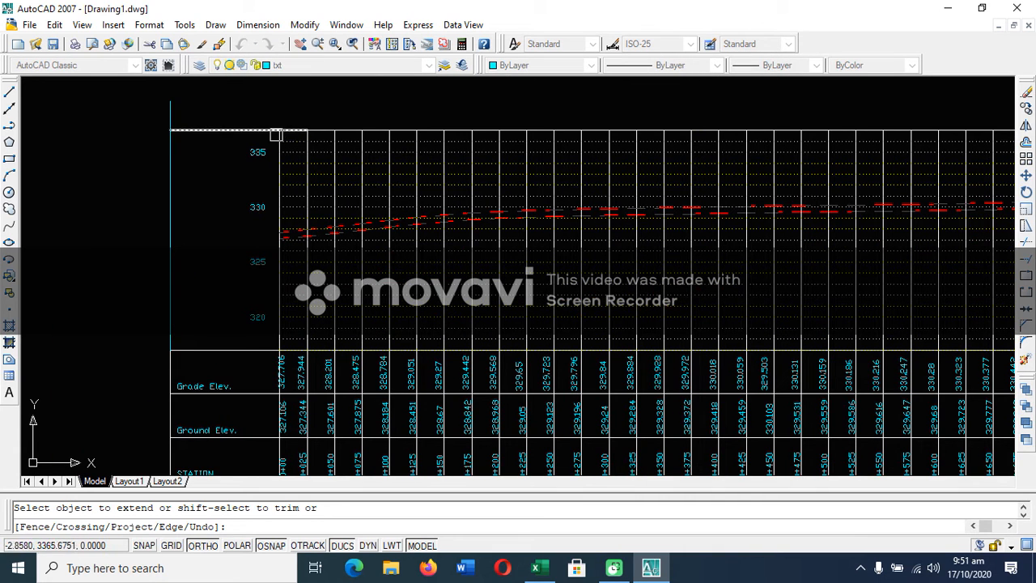
key("Escape")
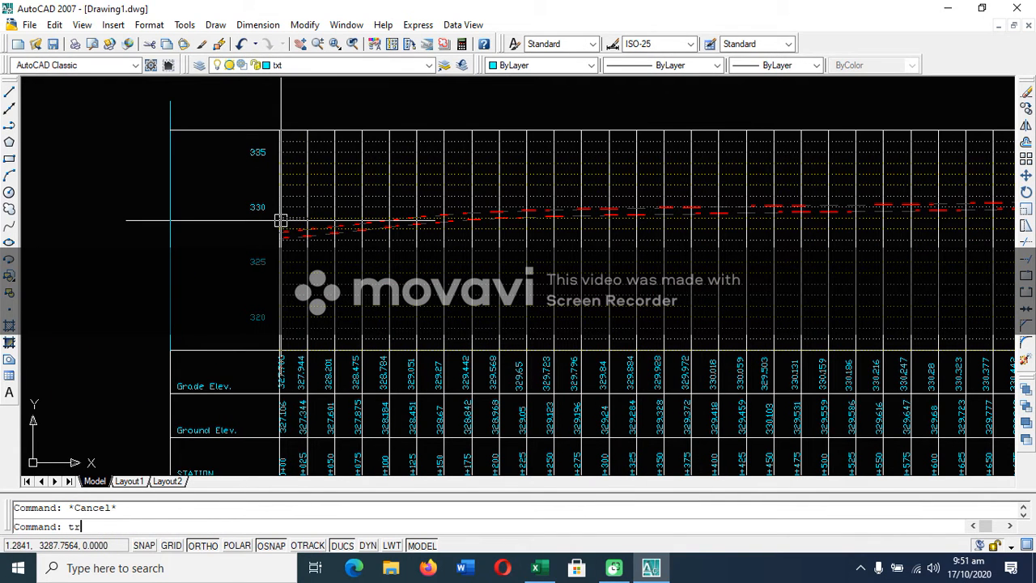
Trim the part of the new vertical line that sticks out above the grid's top border.
type("tr")
key("Return")
key("Return")
scroll(167, 106, "down", 2)
key("Escape")
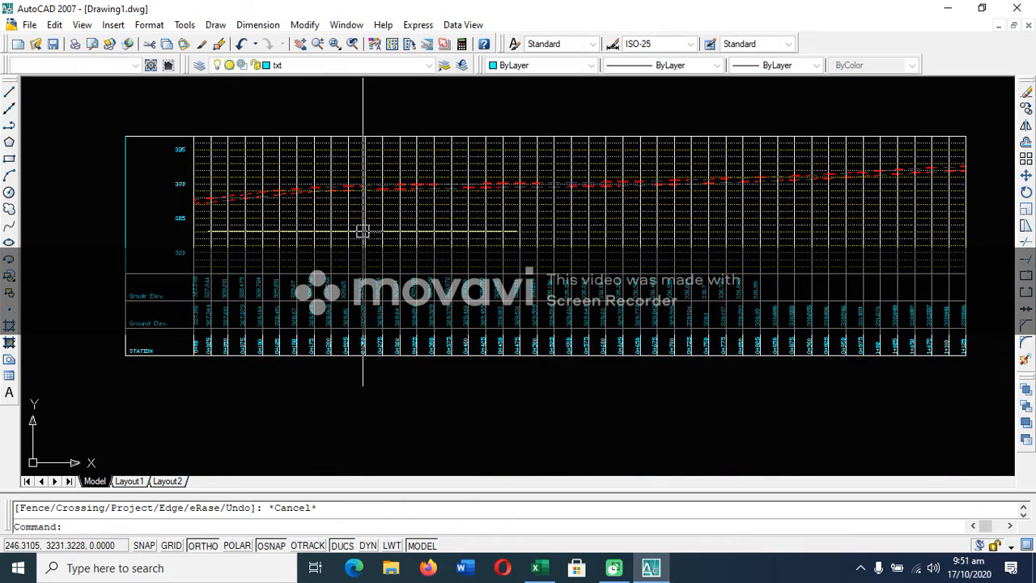
Set the linetype of the upper red profile line's first segment, from 0+00 to 0+025, to Continuous.
scroll(363, 231, "up", 5)
left_click(217, 201)
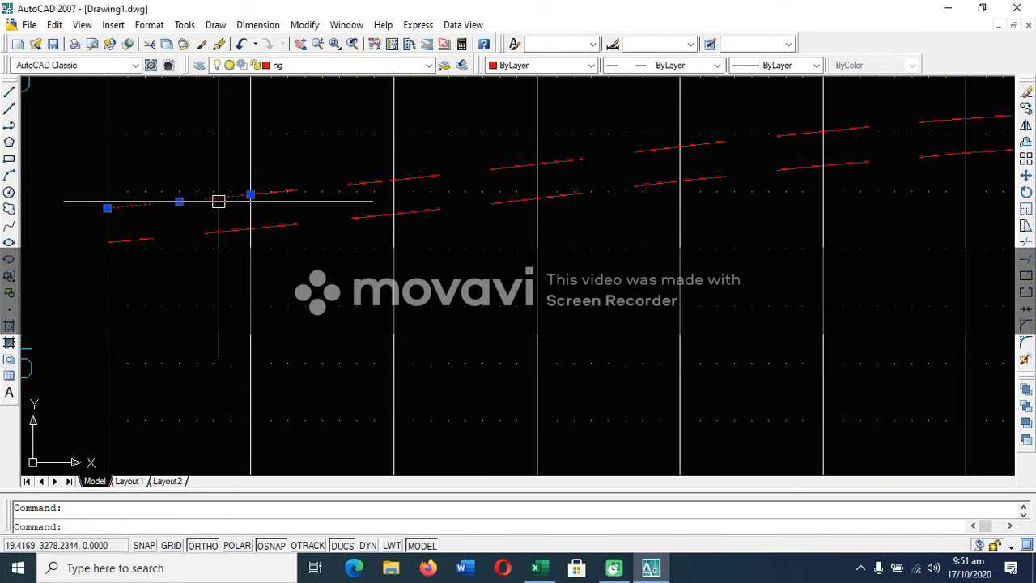
left_click(672, 64)
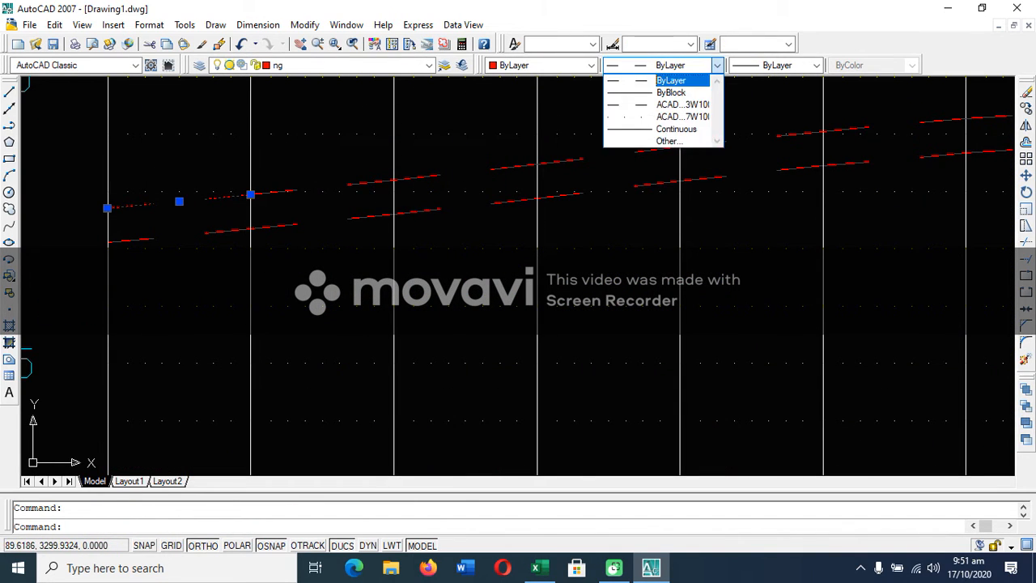
left_click(676, 128)
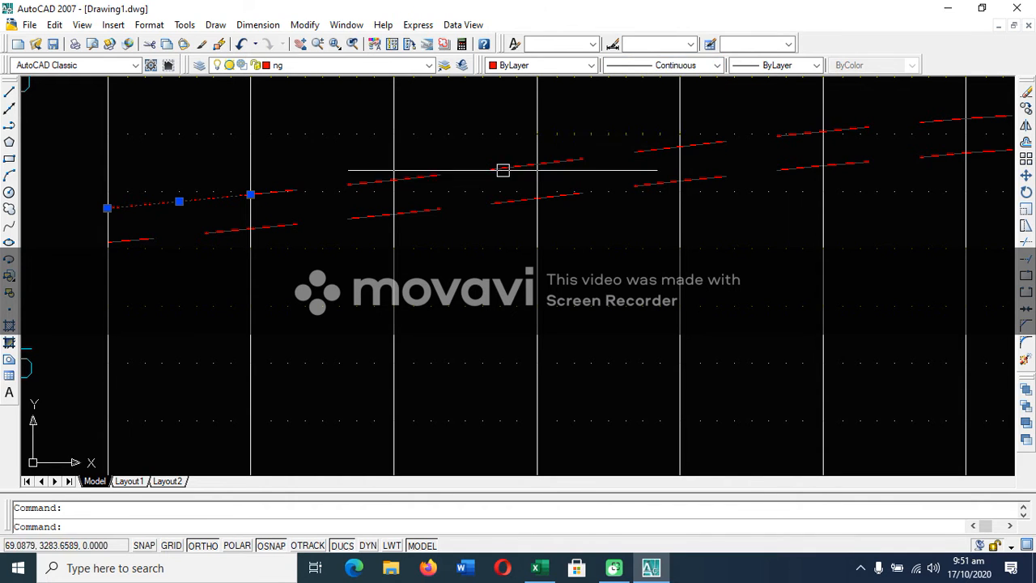
key("Escape")
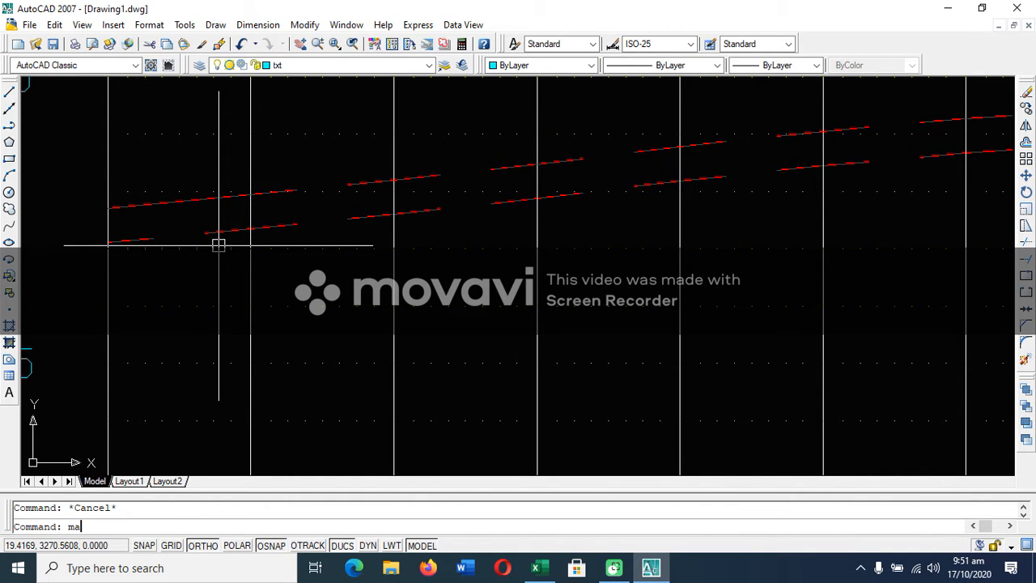
key("Escape")
key("Escape")
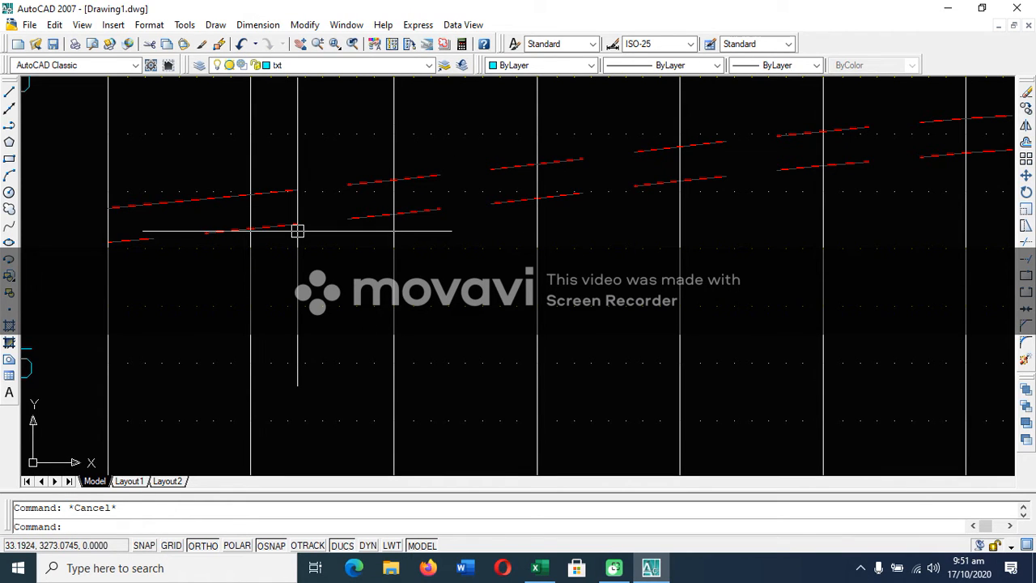
scroll(193, 228, "down", 2)
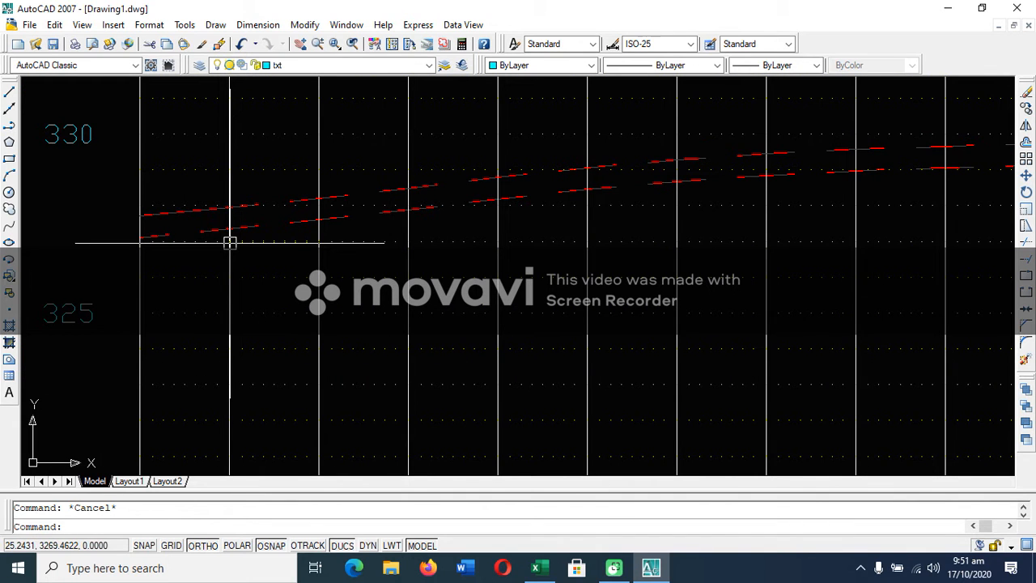
scroll(230, 242, "down", 8)
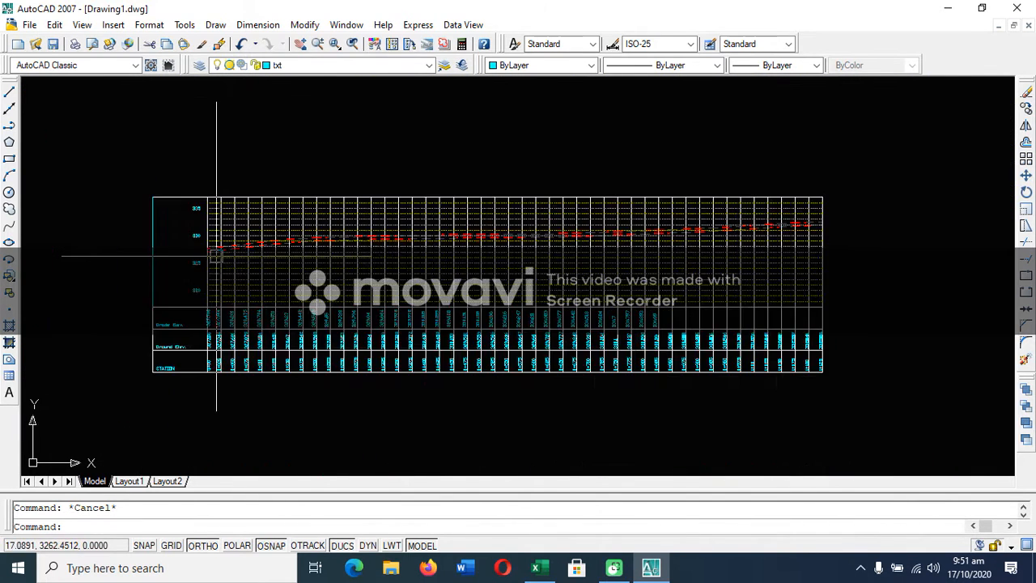
scroll(219, 255, "up", 6)
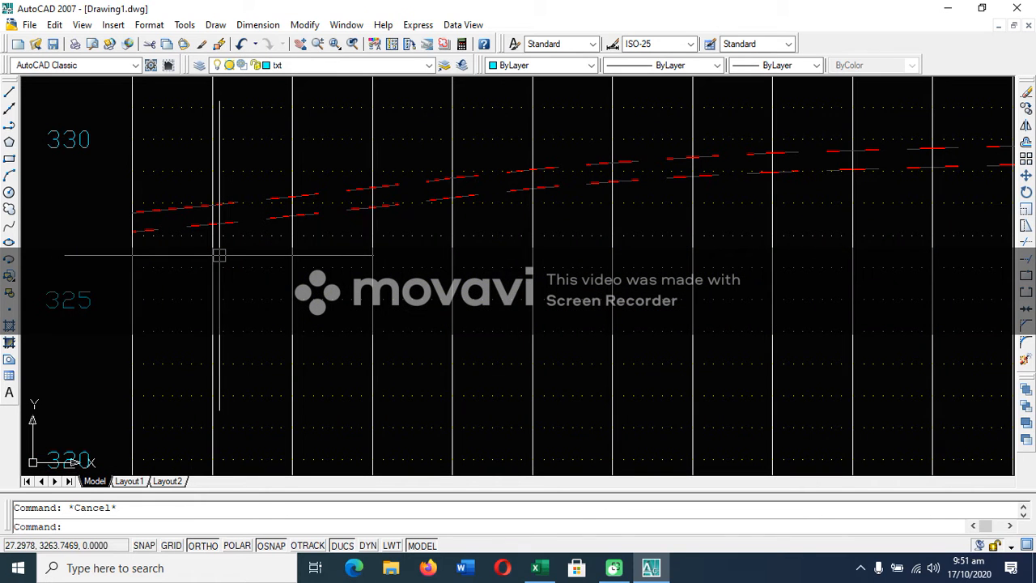
scroll(219, 255, "down", 2)
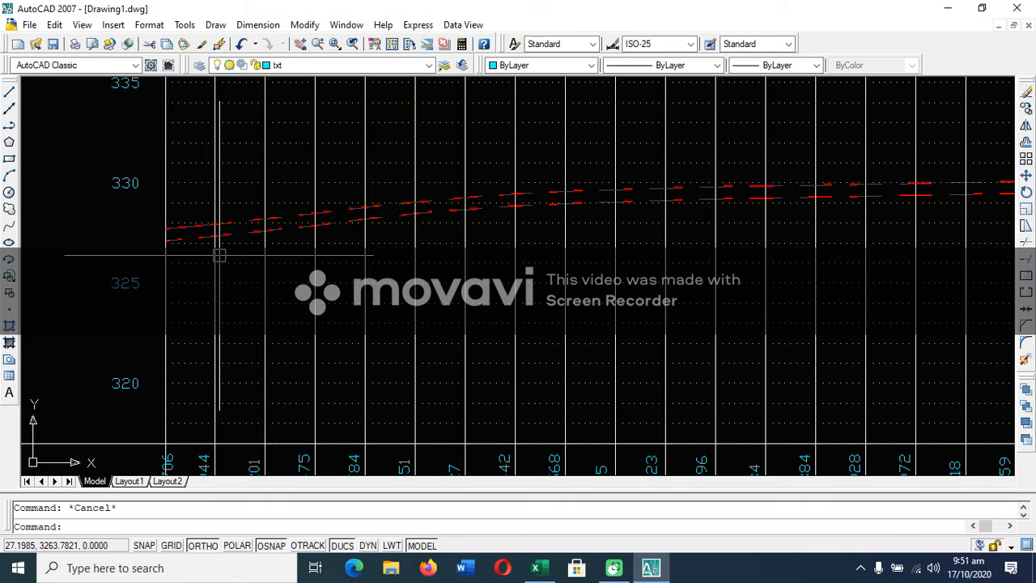
scroll(220, 255, "down", 5)
scroll(326, 247, "up", 4)
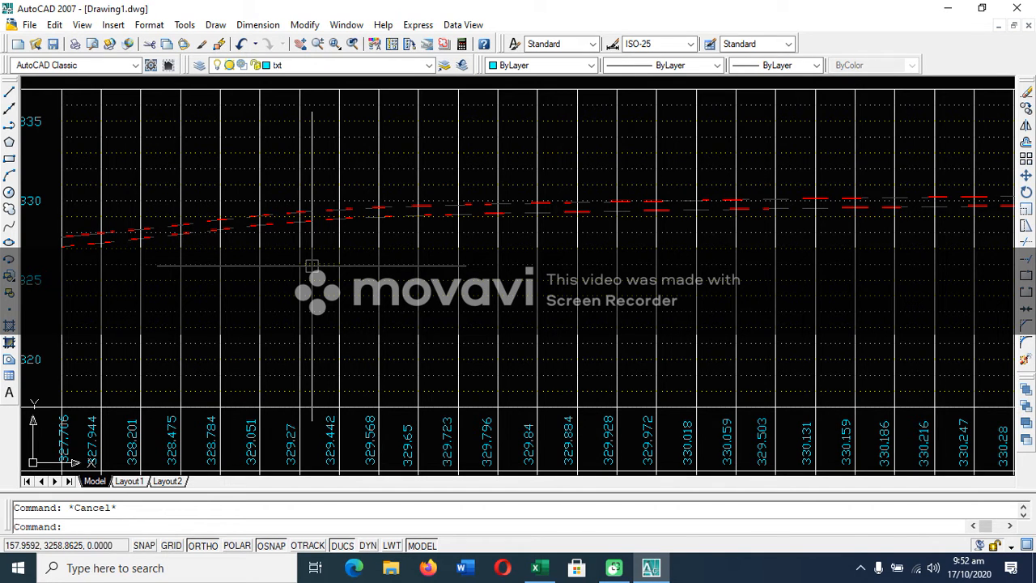
Match the first upper segment's properties onto the upper profile segments from station 0+025 to 0+150.
type("a")
key("Return")
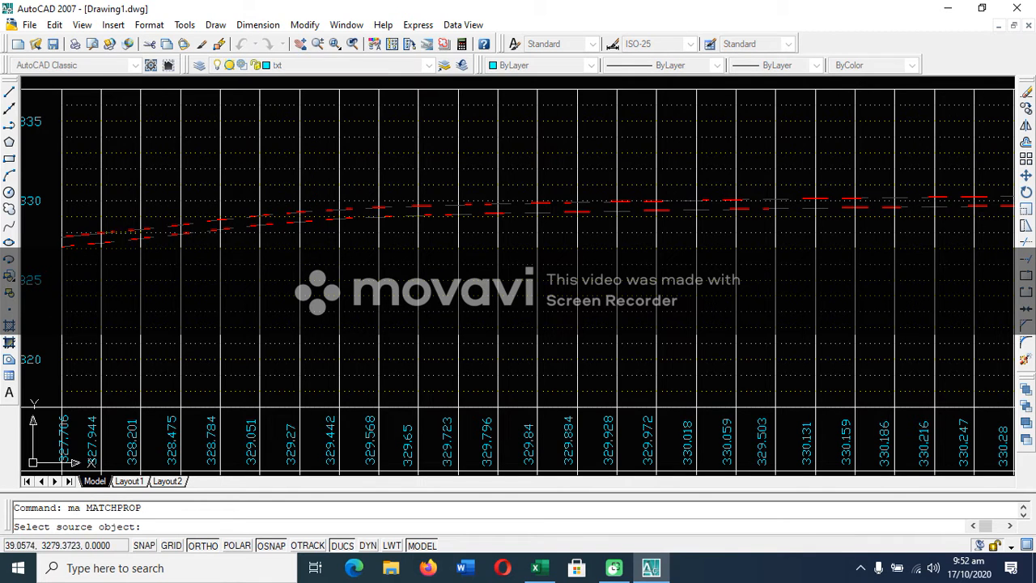
scroll(64, 250, "up", 3)
left_click(55, 242)
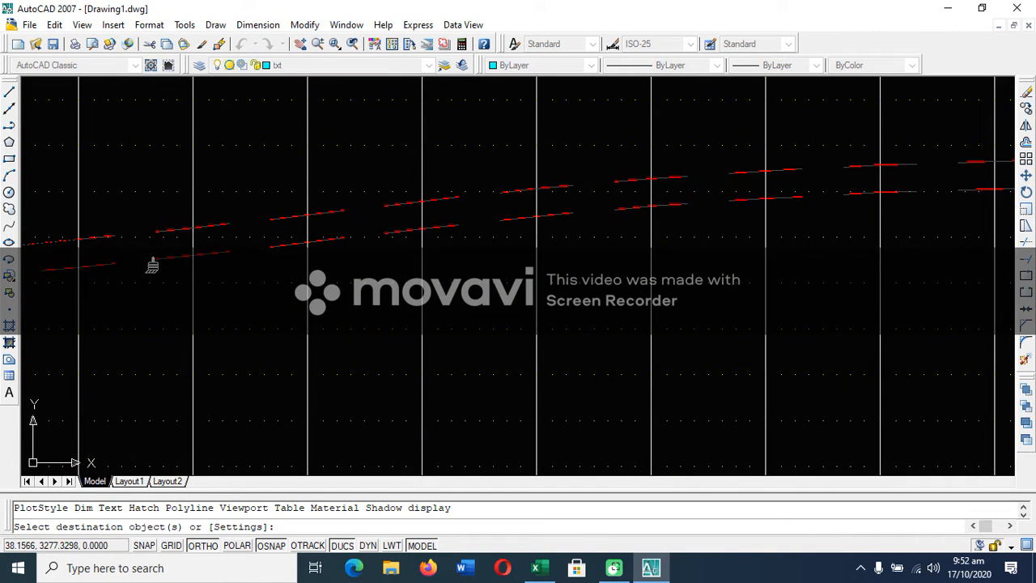
left_click(169, 228)
left_click(237, 222)
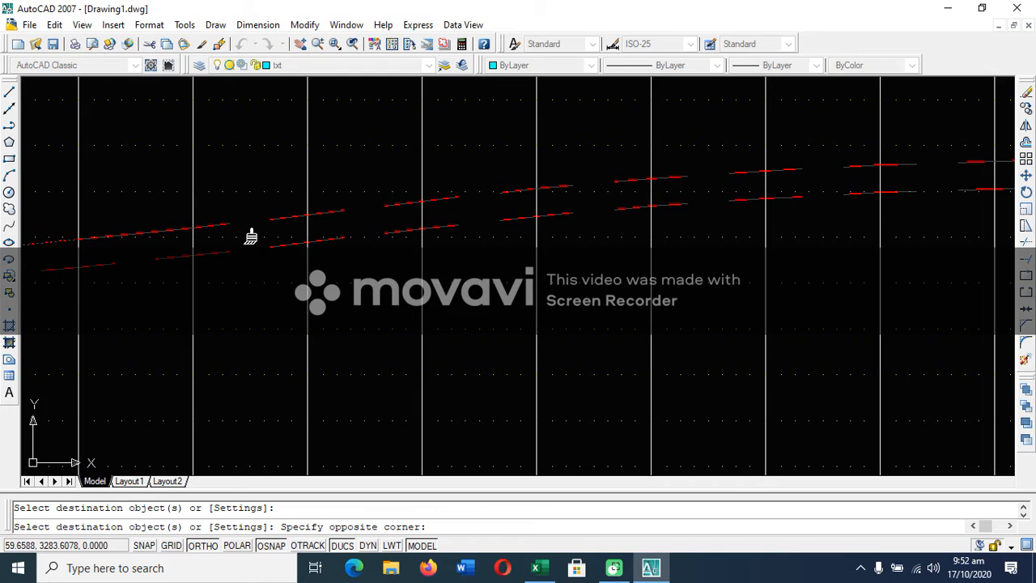
left_click(216, 225)
left_click(344, 215)
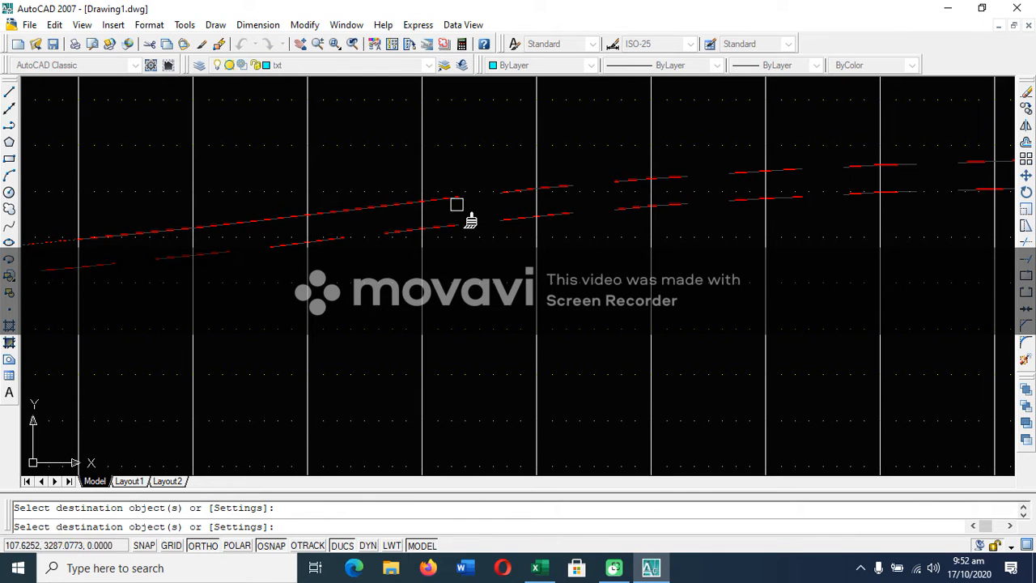
left_click(451, 201)
left_click(620, 178)
scroll(491, 197, "down", 2)
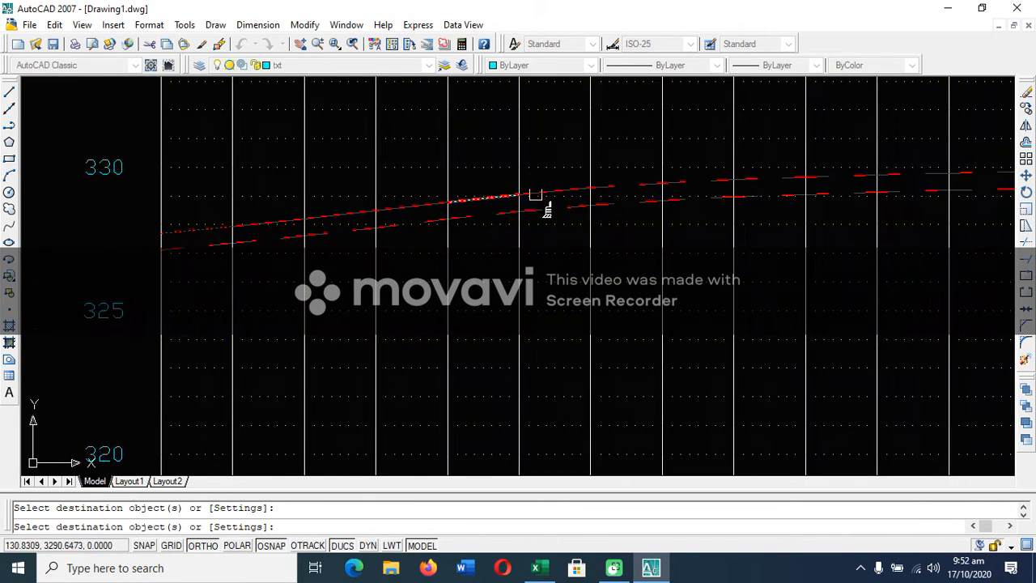
Match the continuous segment's properties onto the remaining upper profile segments, from station 0+150 to the grid's last vertical line.
scroll(620, 191, "up", 3)
left_click(666, 174)
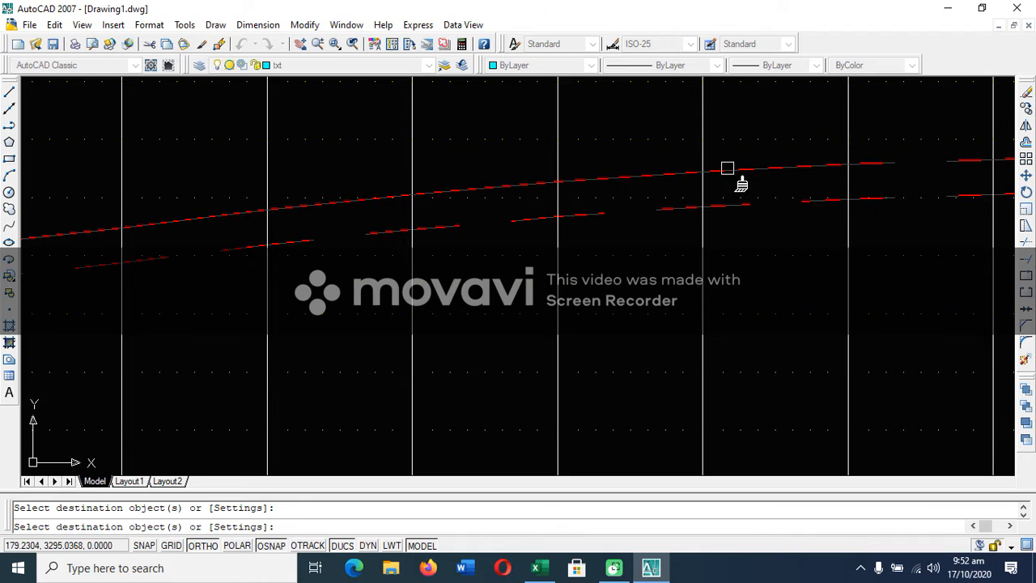
scroll(577, 192, "down", 2)
scroll(759, 164, "up", 2)
left_click(654, 223)
scroll(423, 229, "down", 2)
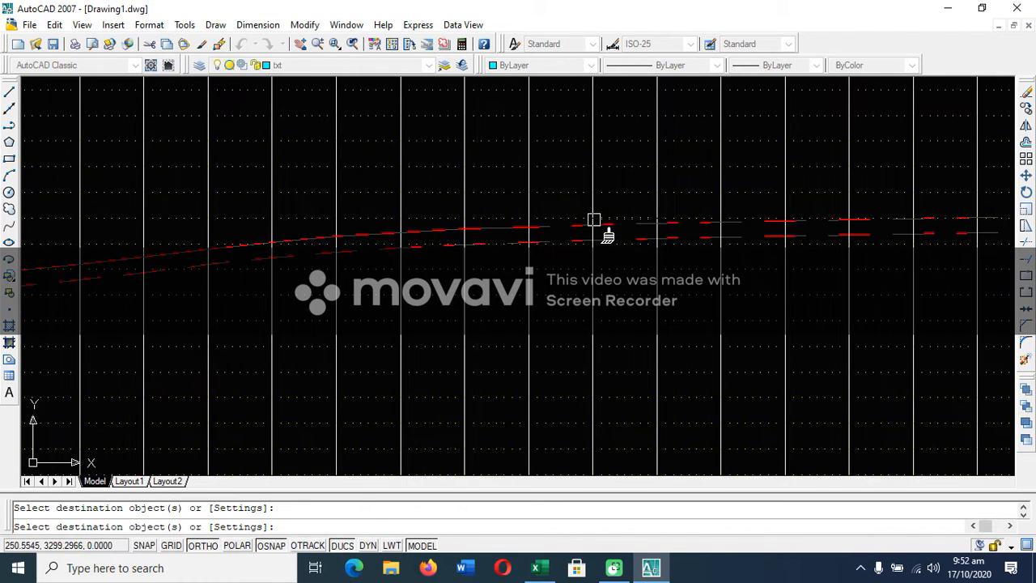
left_click(576, 225)
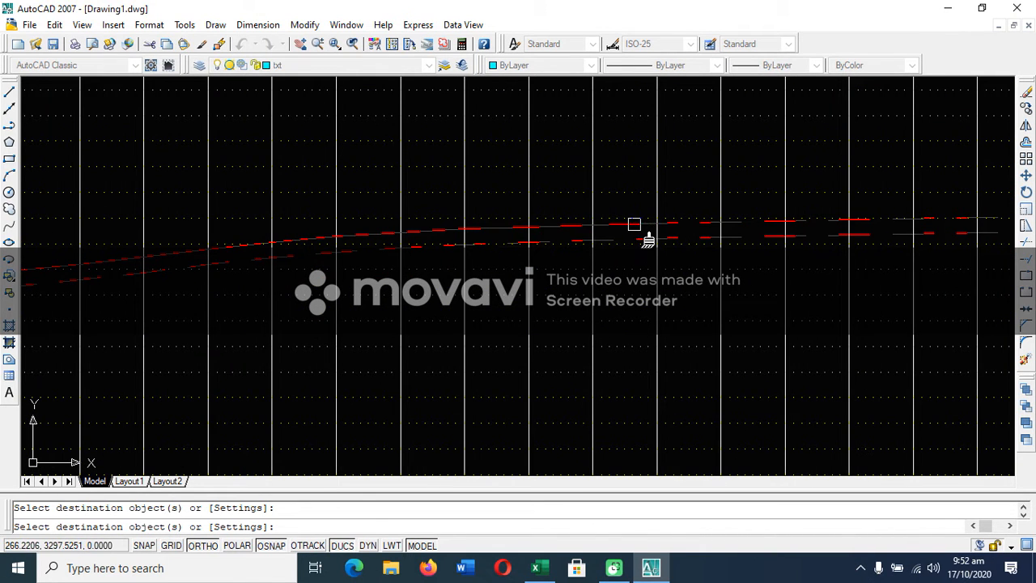
scroll(769, 240, "up", 2)
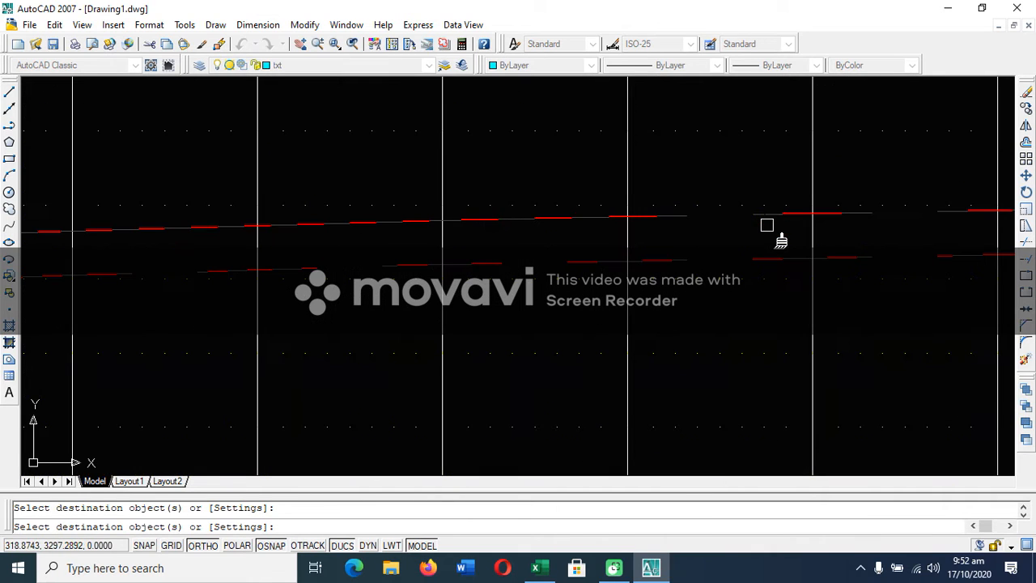
scroll(382, 259, "down", 2)
scroll(723, 212, "up", 2)
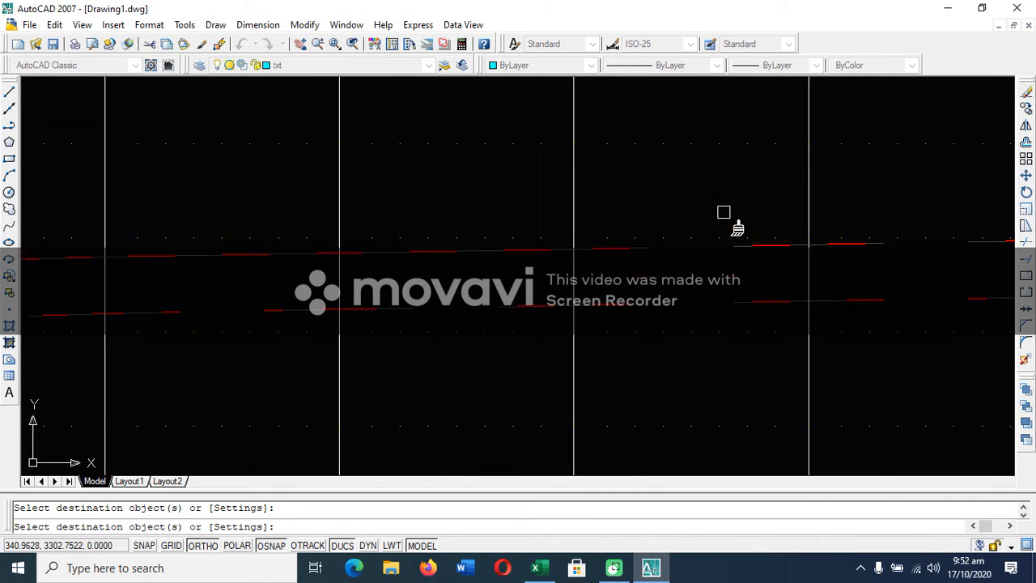
scroll(750, 245, "down", 2)
scroll(733, 264, "up", 2)
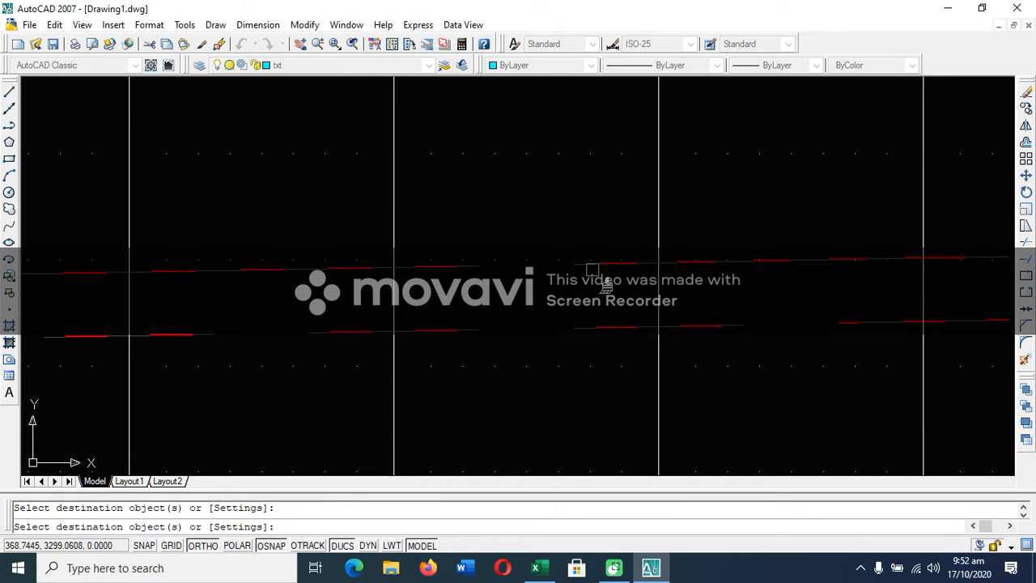
scroll(547, 293, "down", 2)
scroll(716, 275, "up", 2)
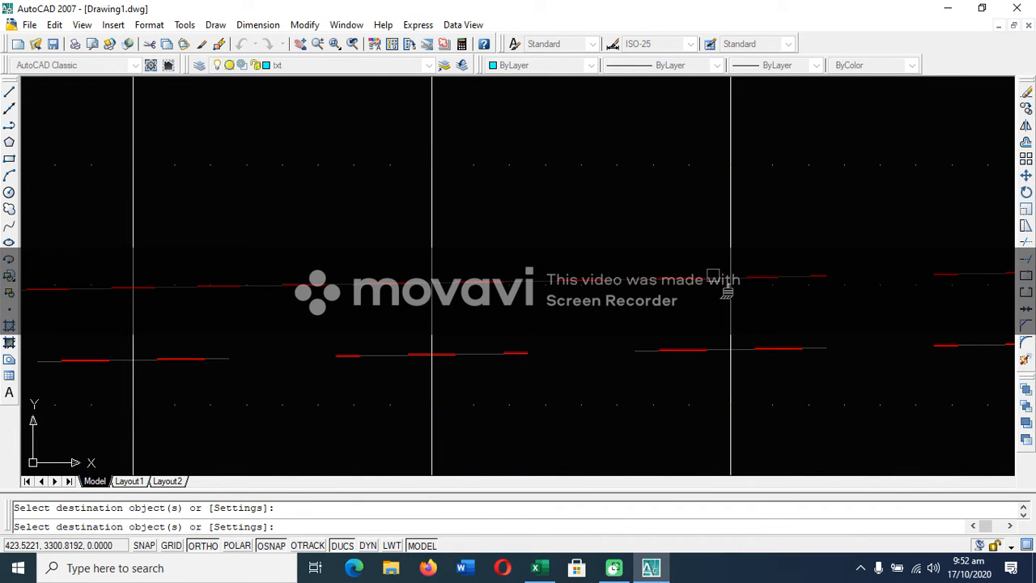
scroll(712, 285, "down", 2)
scroll(693, 289, "up", 2)
scroll(689, 306, "down", 3)
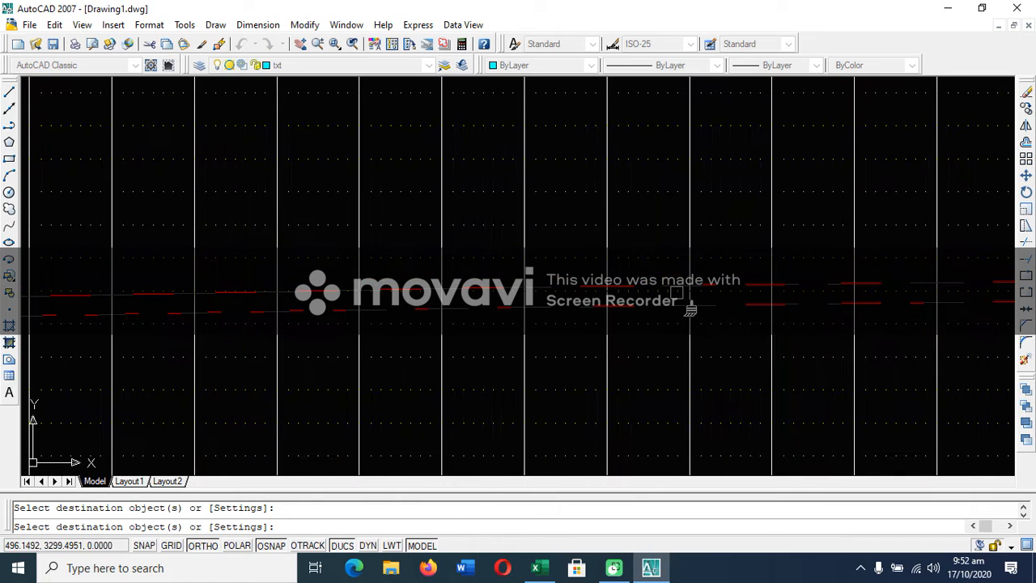
scroll(690, 308, "up", 5)
scroll(663, 313, "down", 4)
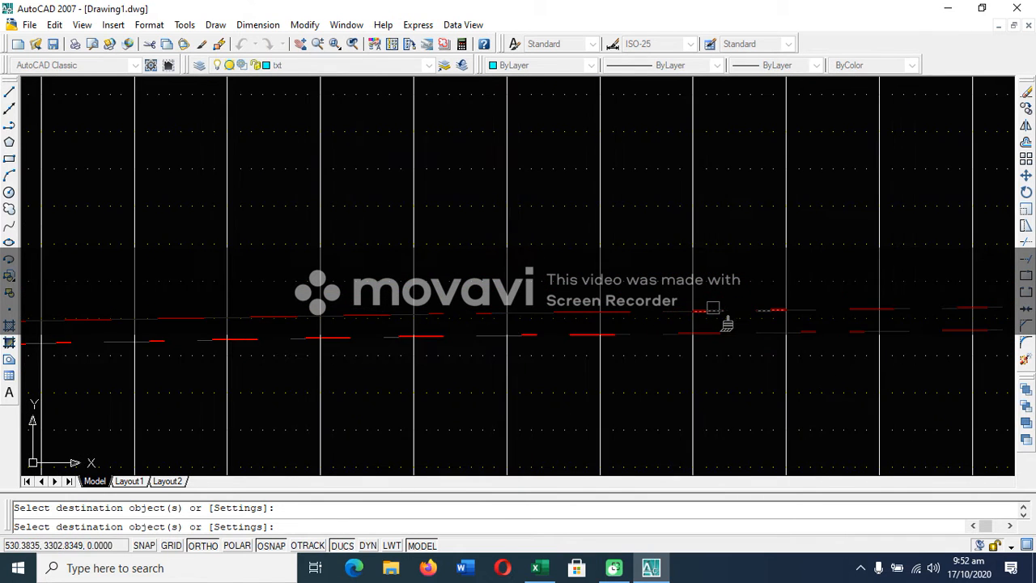
scroll(524, 318, "up", 1)
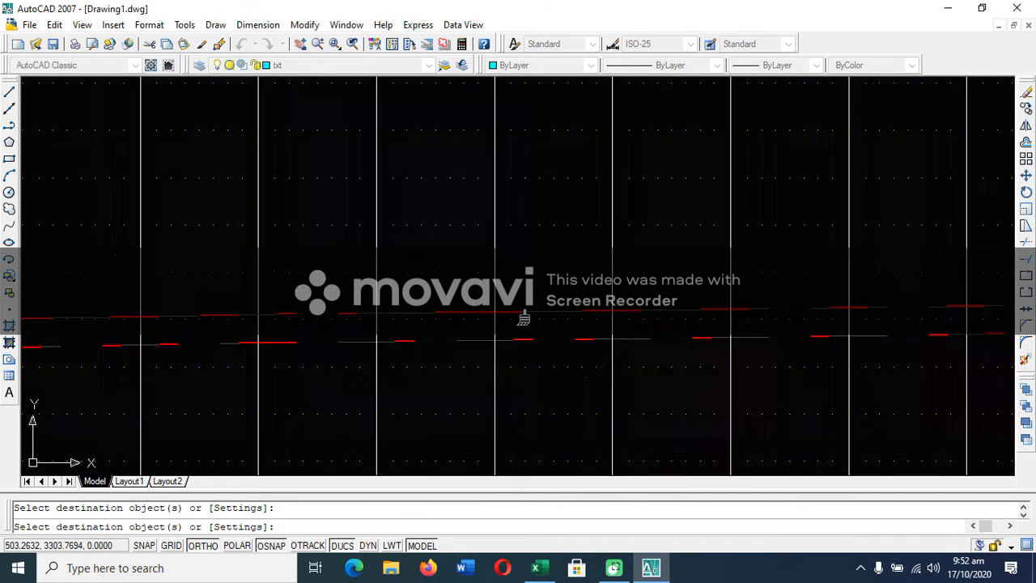
scroll(748, 319, "up", 1)
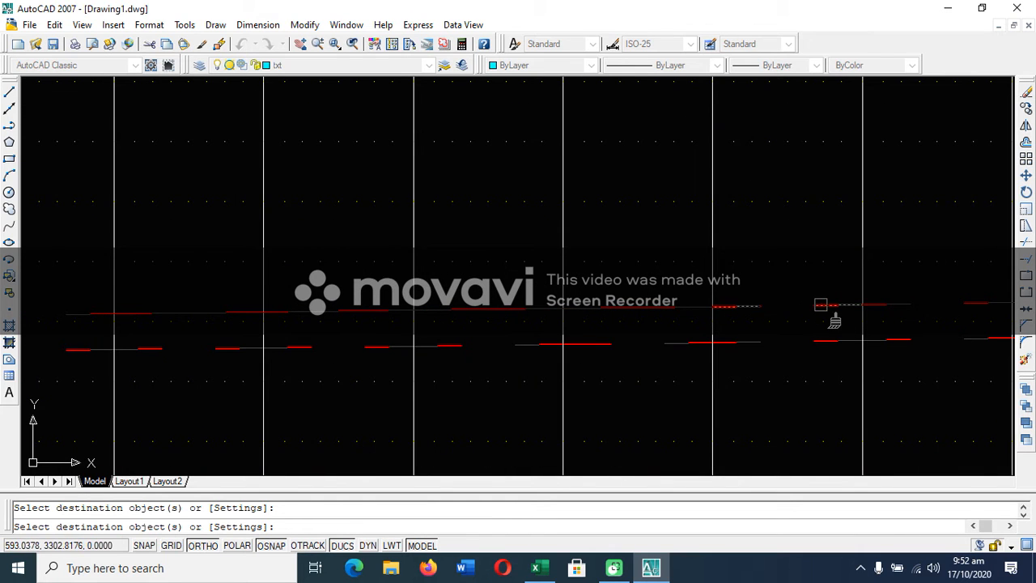
scroll(810, 315, "down", 4)
scroll(665, 306, "up", 3)
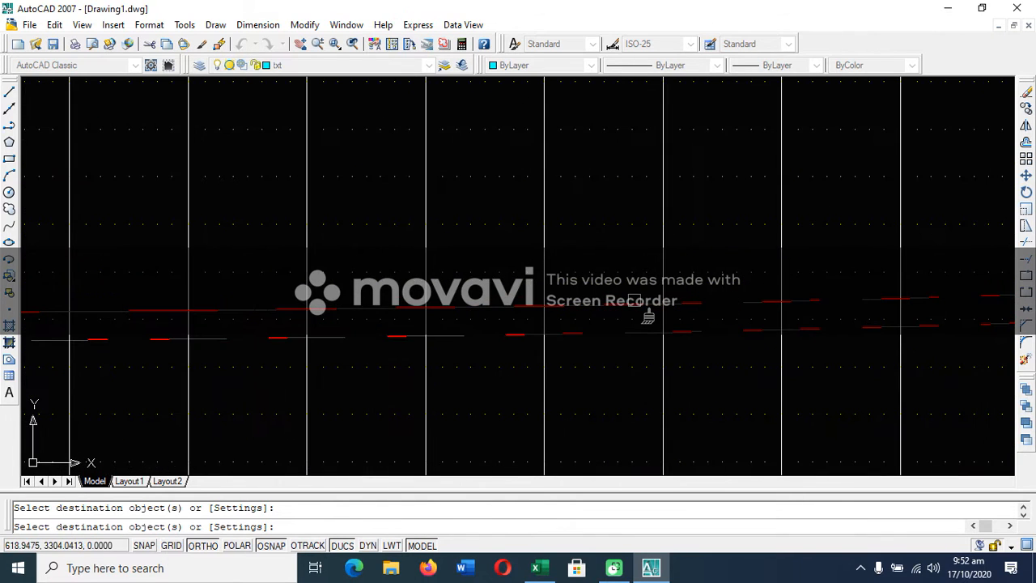
scroll(743, 317, "down", 3)
scroll(693, 313, "up", 3)
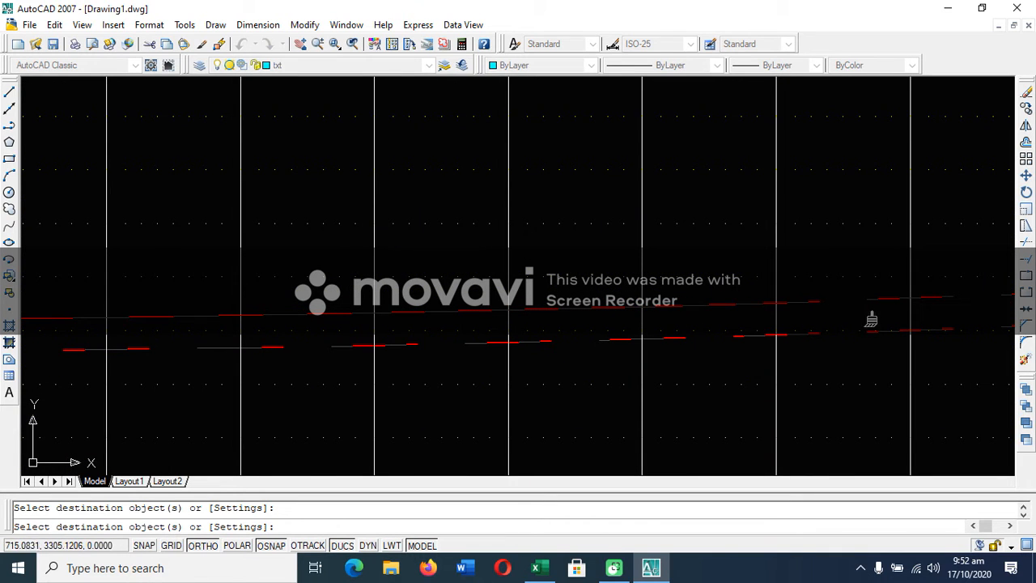
scroll(700, 318, "down", 3)
scroll(653, 329, "up", 3)
left_click(648, 312)
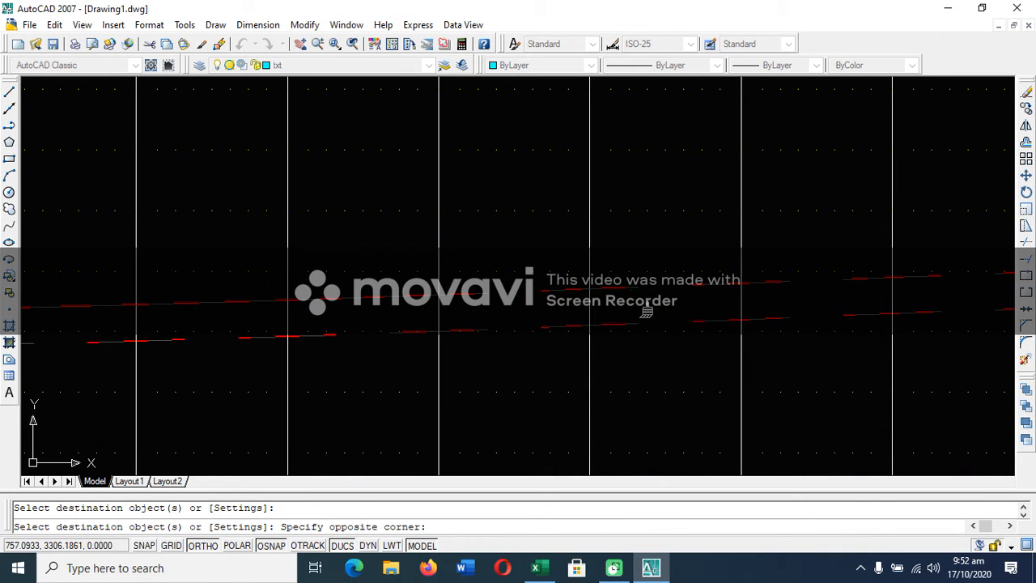
left_click(623, 308)
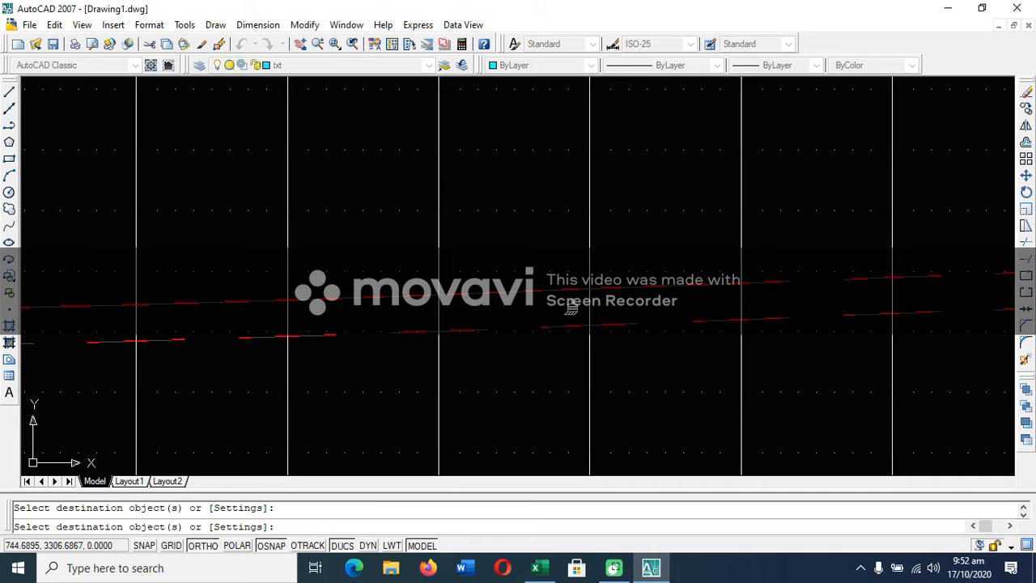
scroll(583, 318, "down", 3)
scroll(566, 322, "up", 3)
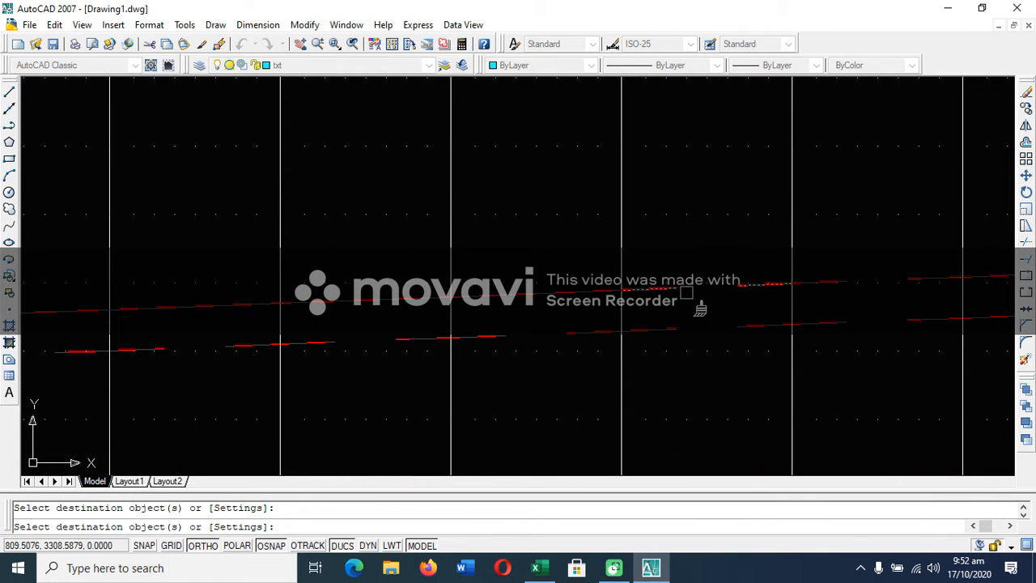
scroll(652, 327, "down", 3)
scroll(796, 326, "up", 4)
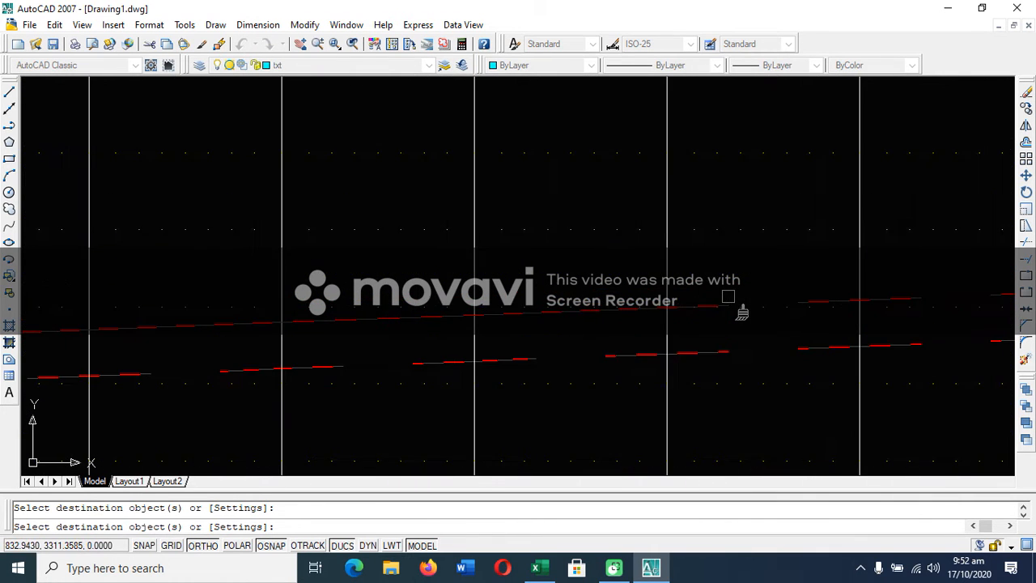
left_click(817, 296)
scroll(512, 297, "down", 3)
scroll(702, 303, "up", 3)
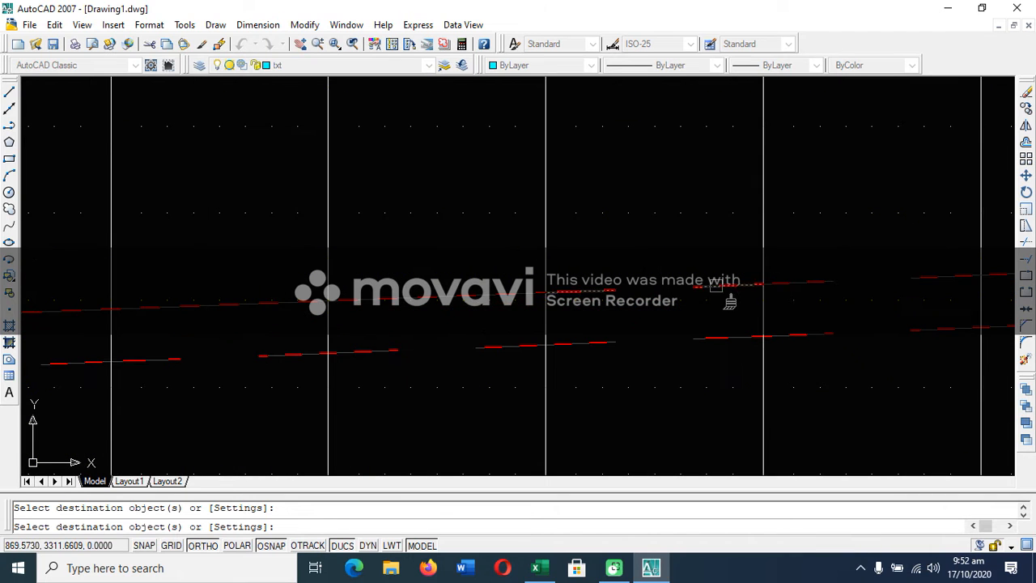
left_click(717, 285)
scroll(536, 286, "down", 3)
scroll(660, 281, "up", 3)
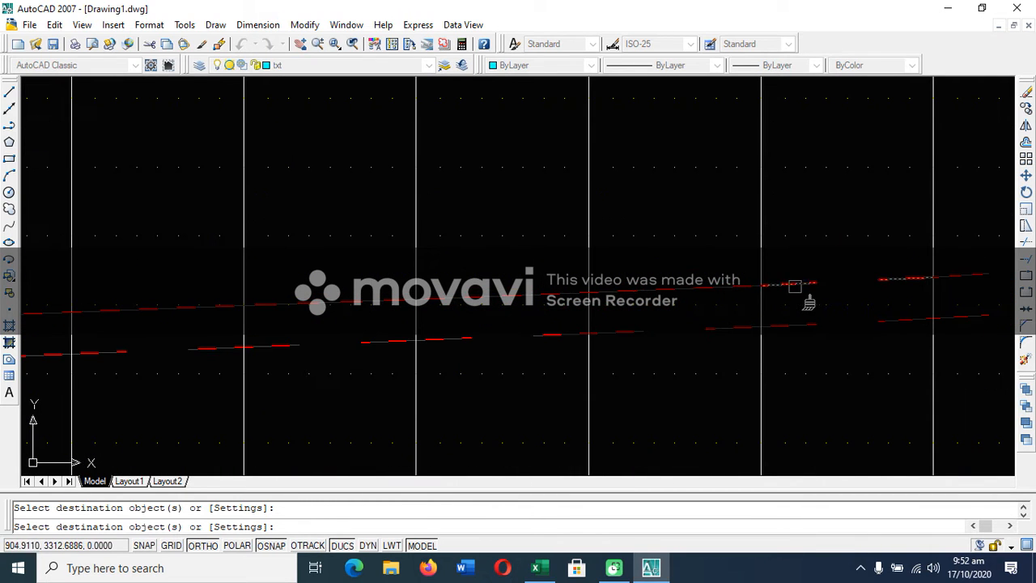
scroll(631, 316, "down", 1)
scroll(809, 301, "up", 2)
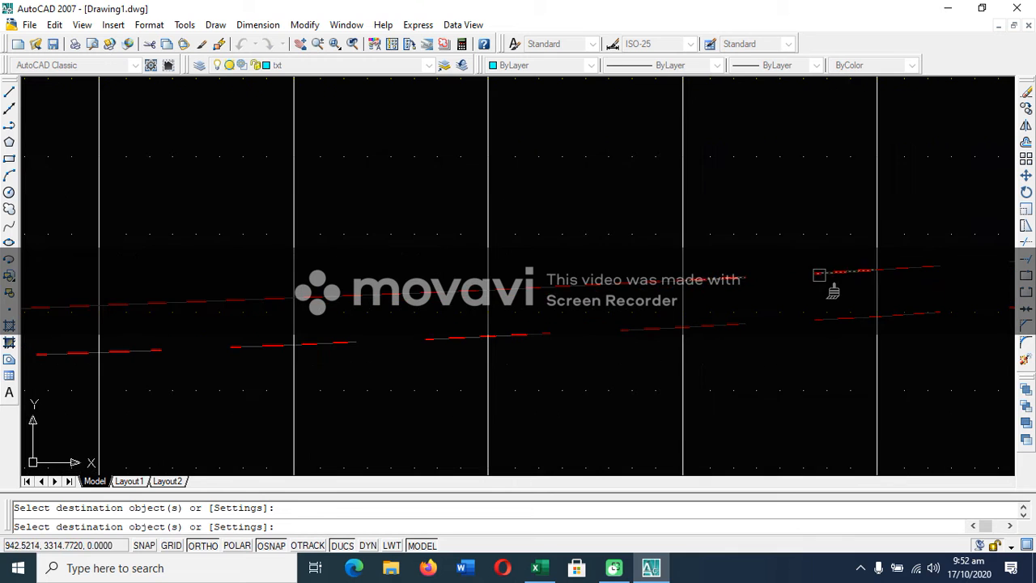
scroll(793, 291, "down", 4)
scroll(777, 293, "up", 4)
scroll(753, 283, "down", 6)
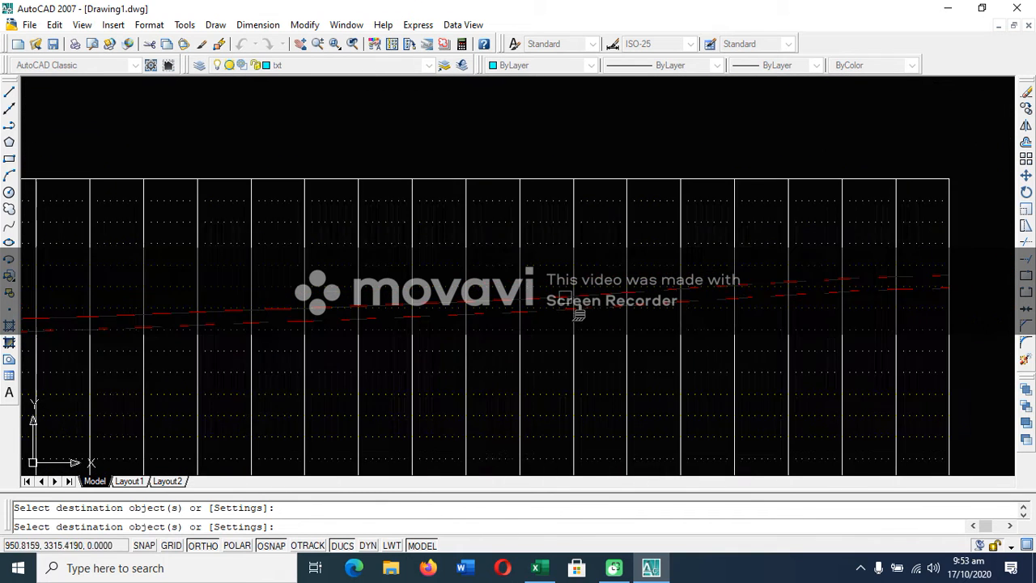
scroll(695, 296, "up", 5)
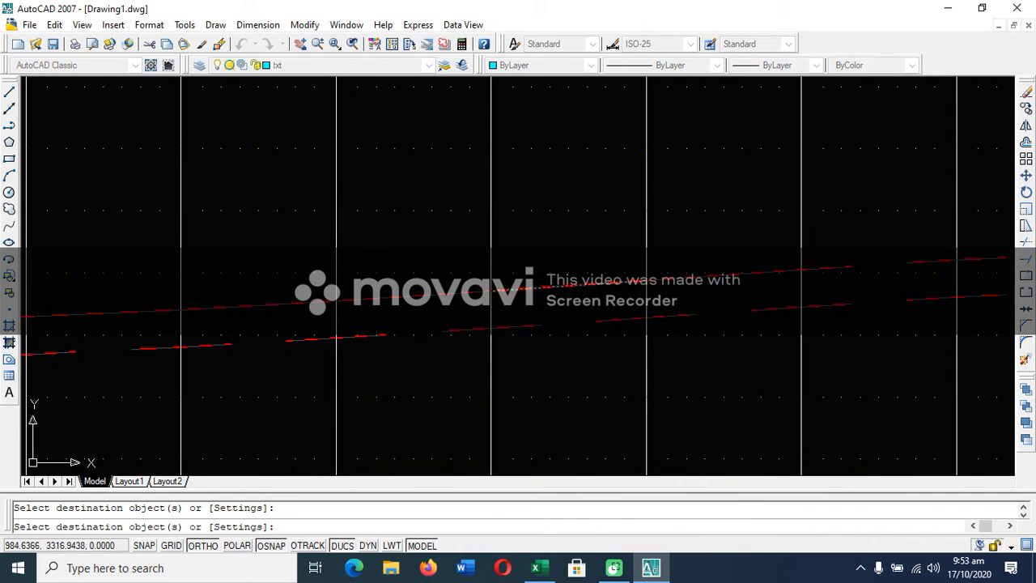
scroll(500, 288, "down", 4)
scroll(657, 269, "up", 4)
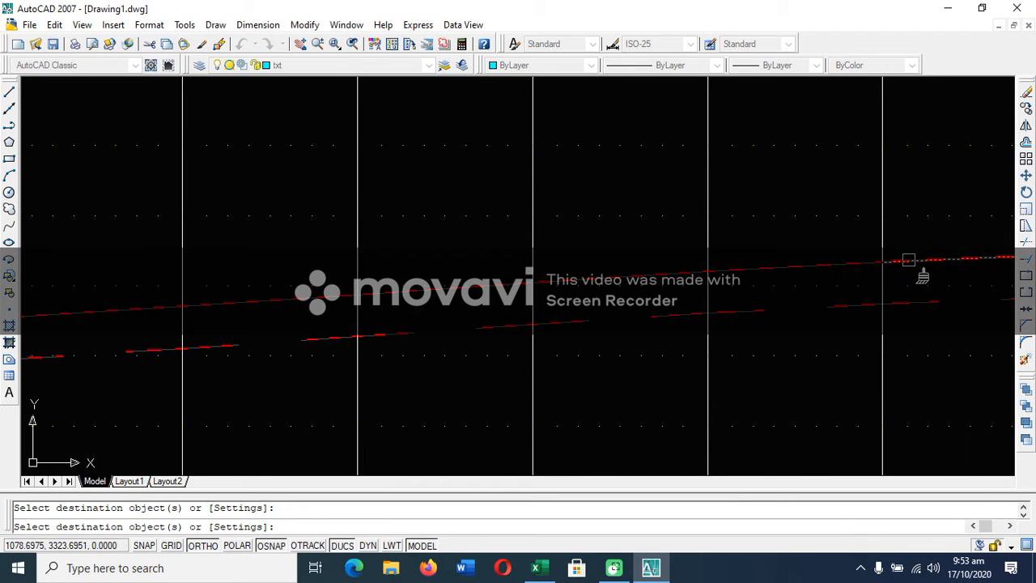
scroll(921, 272, "down", 5)
scroll(777, 277, "up", 4)
left_click(744, 256)
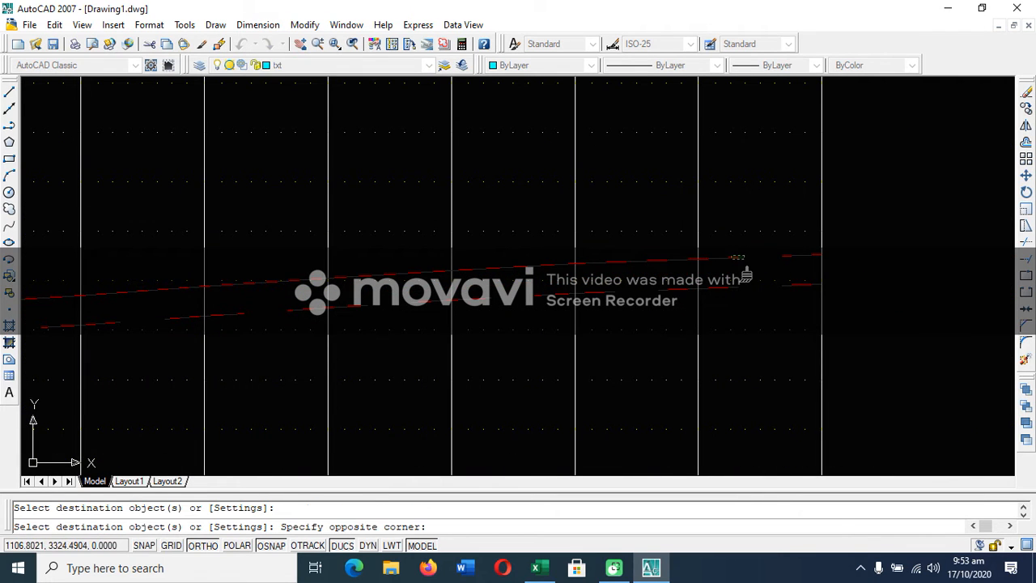
left_click(761, 256)
key("Escape")
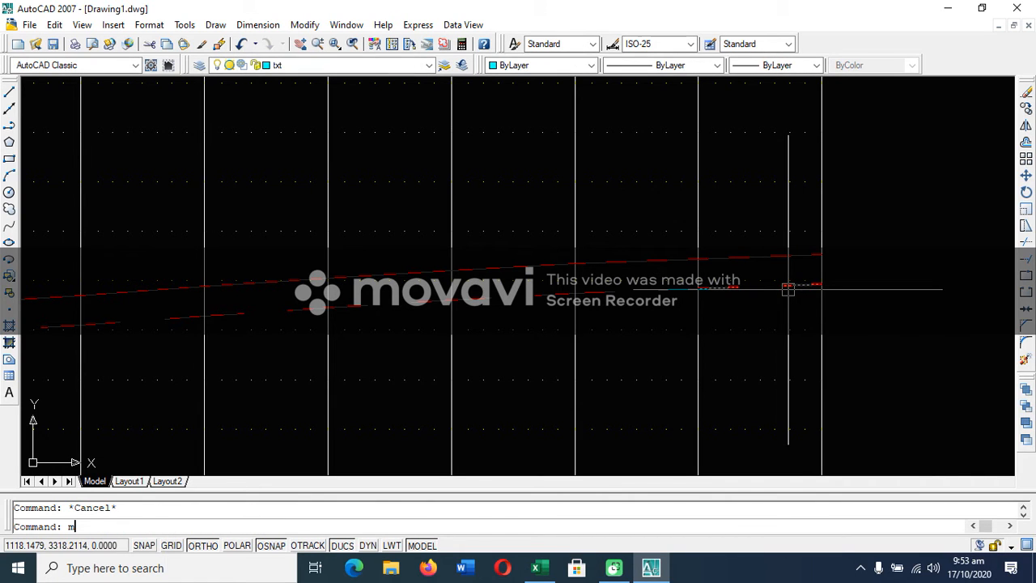
Try to match the last upper profile segment's properties onto the lower line's last segment, and undo the match.
type("ma")
key("Return")
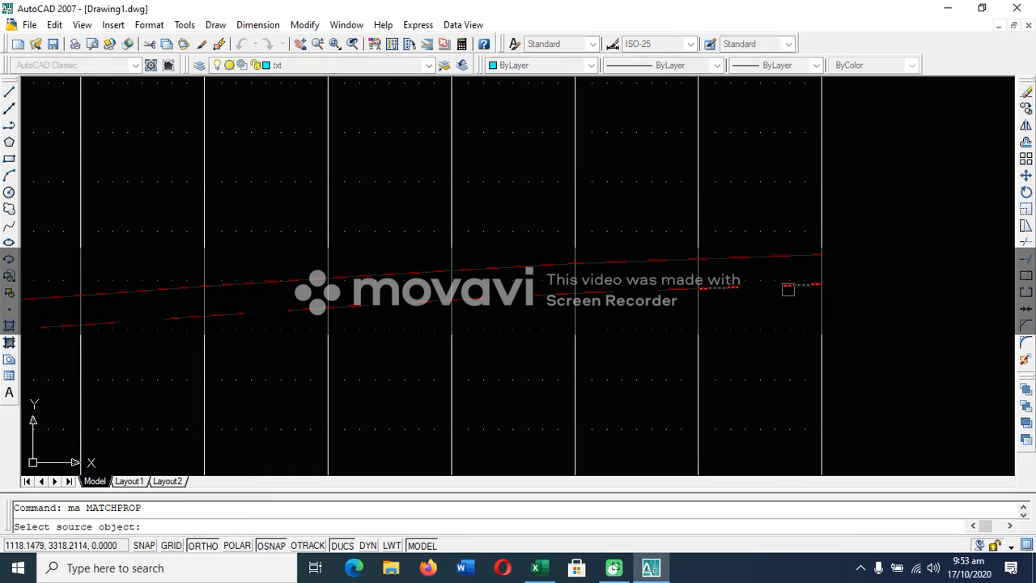
left_click(782, 258)
left_click(792, 285)
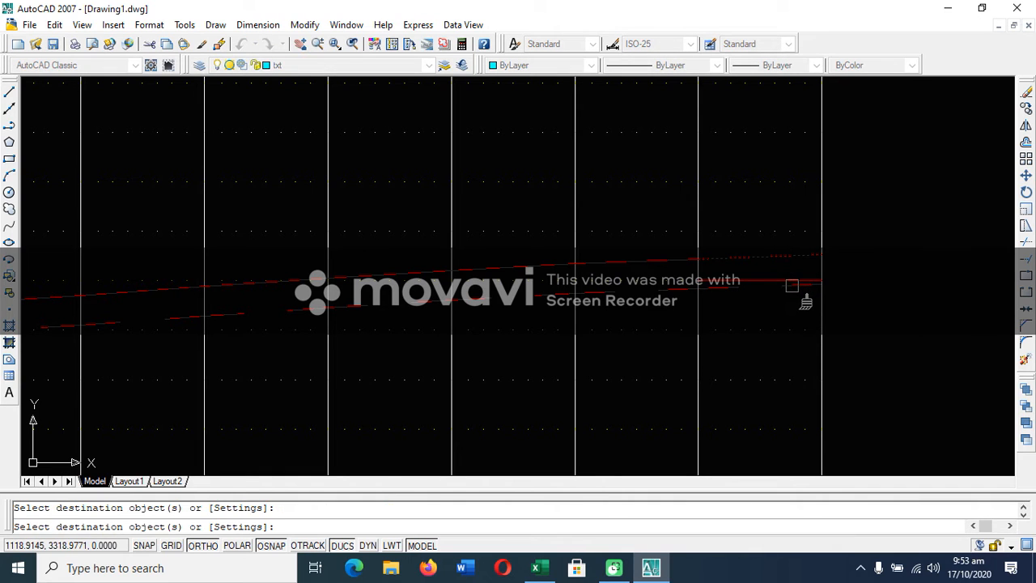
key("ctrl+z")
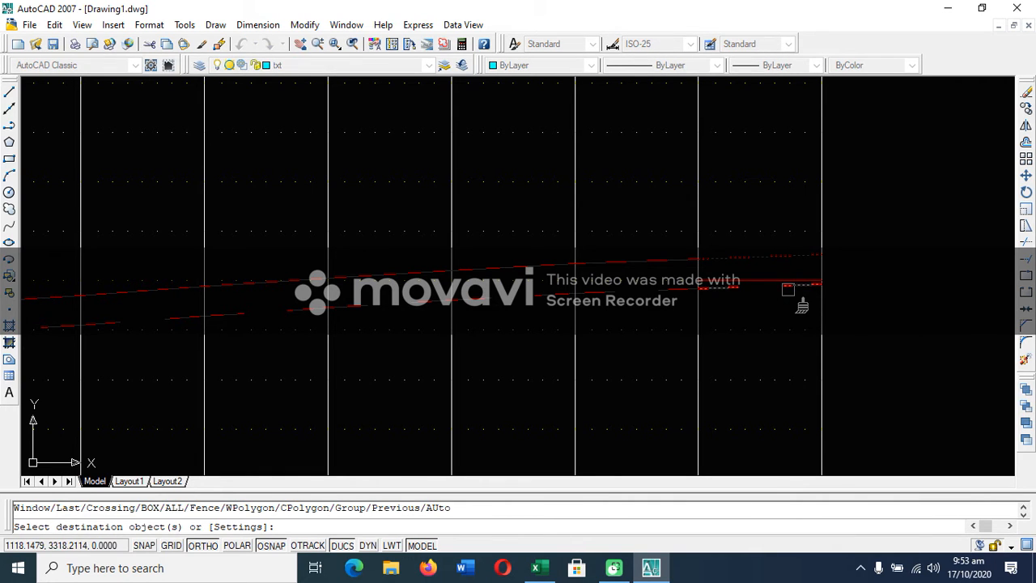
key("Escape")
key("ctrl+z")
key("Escape")
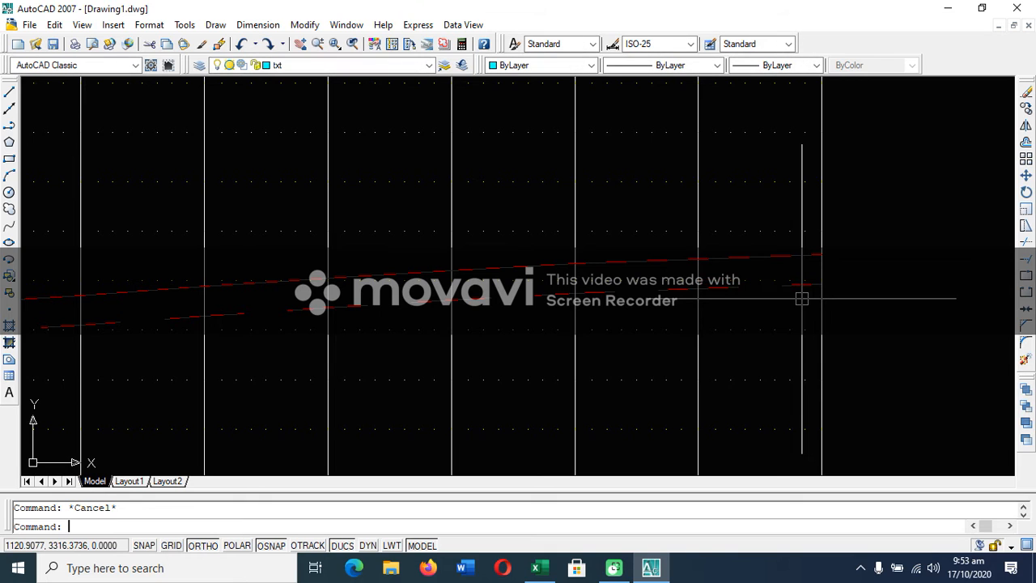
Match the last upper profile segment's properties onto the lower profile line's last segment.
key("Return")
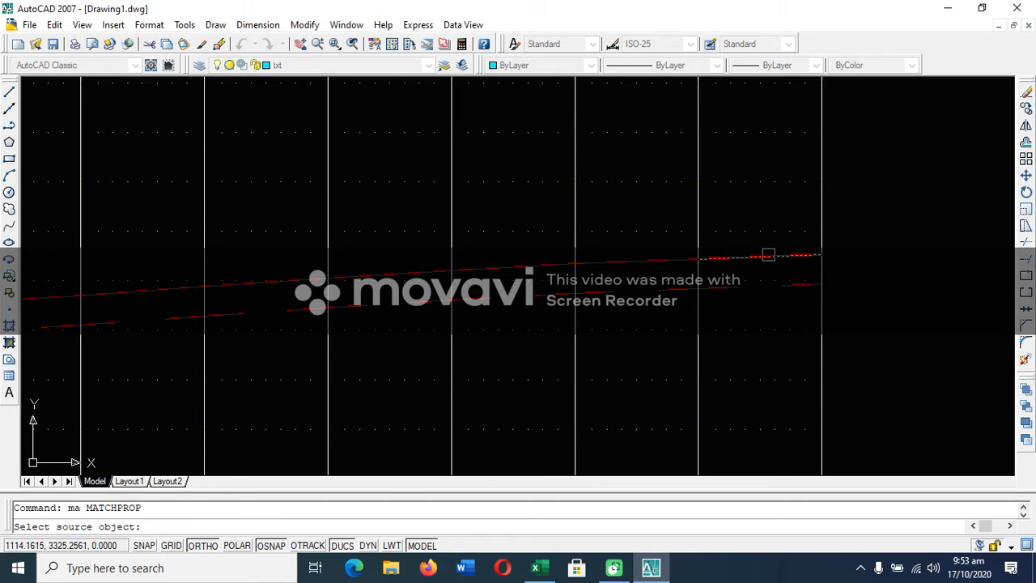
left_click(768, 255)
left_click(798, 301)
key("Escape")
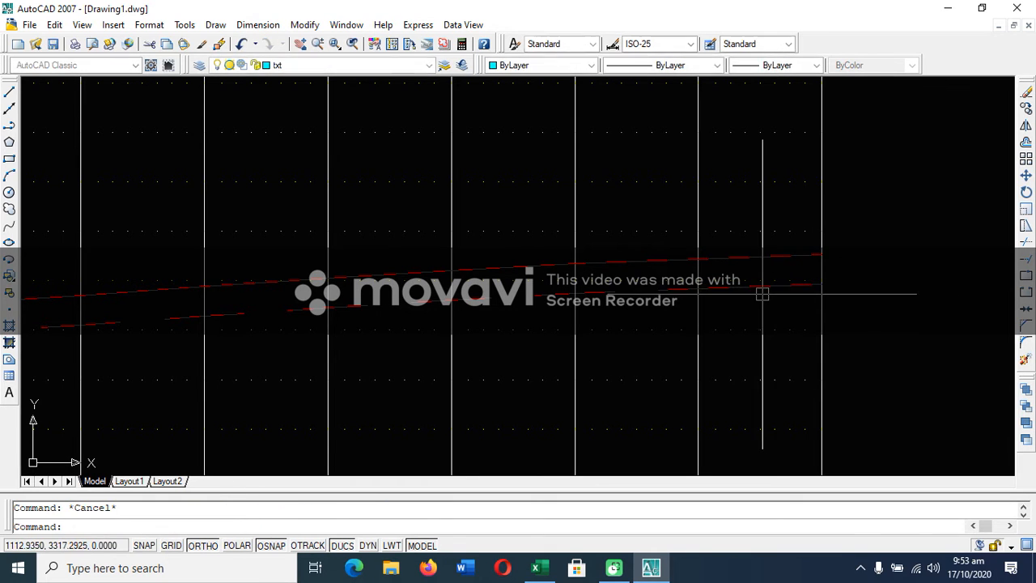
Set the colour of the lower profile line's last segment to Green.
left_click(761, 288)
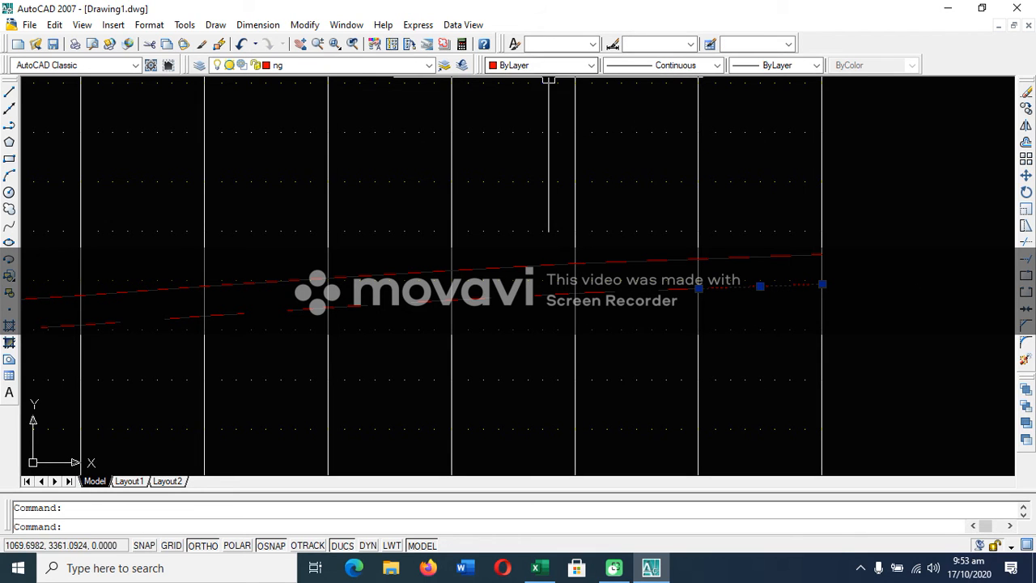
left_click(541, 65)
left_click(518, 127)
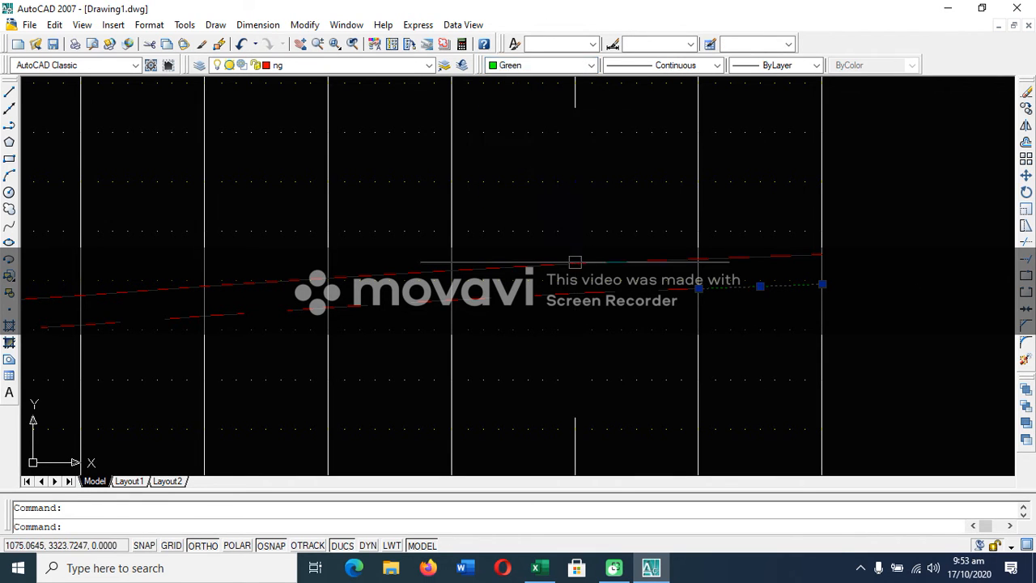
key("Escape")
Match the green last segment's properties onto the lower profile line's segments, from station 1+100 back to 0+750.
type("ma")
key("Return")
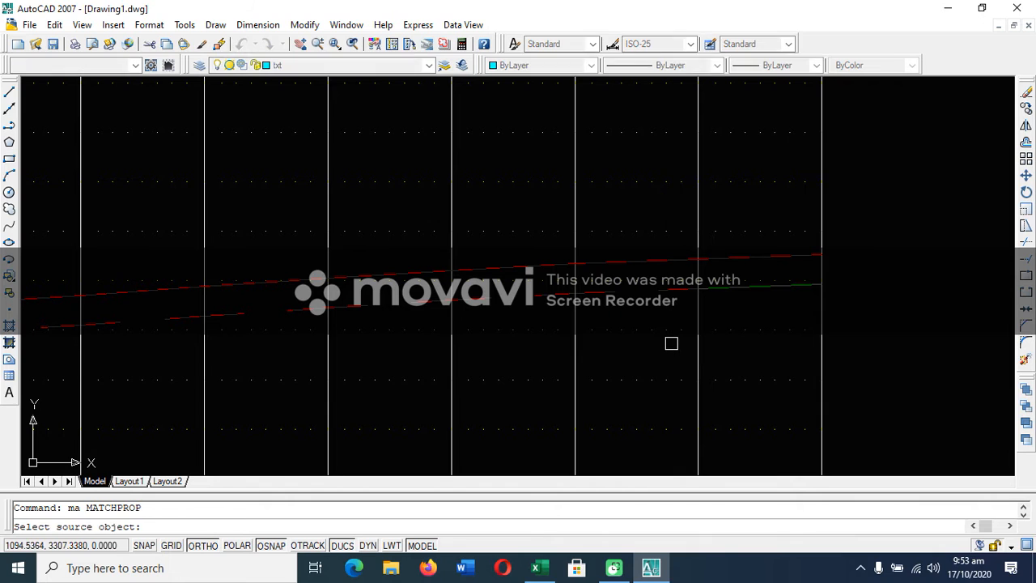
left_click(724, 286)
left_click(673, 292)
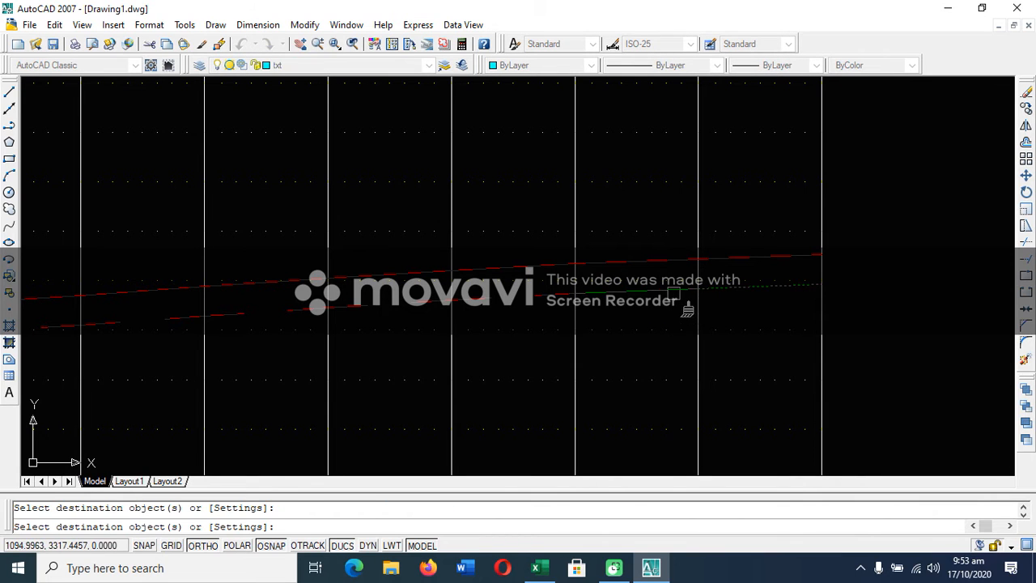
scroll(454, 318, "up", 1)
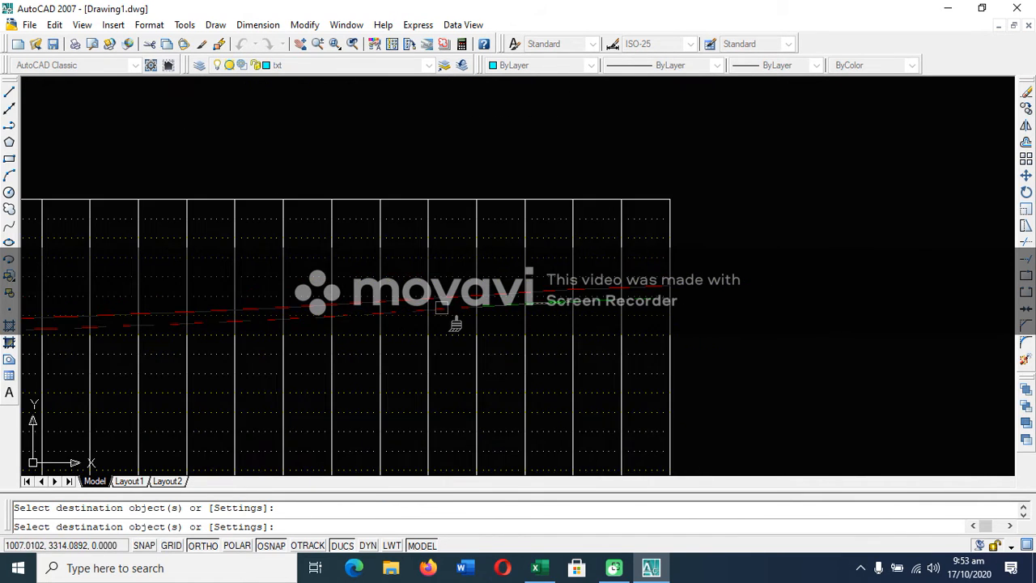
scroll(414, 320, "down", 4)
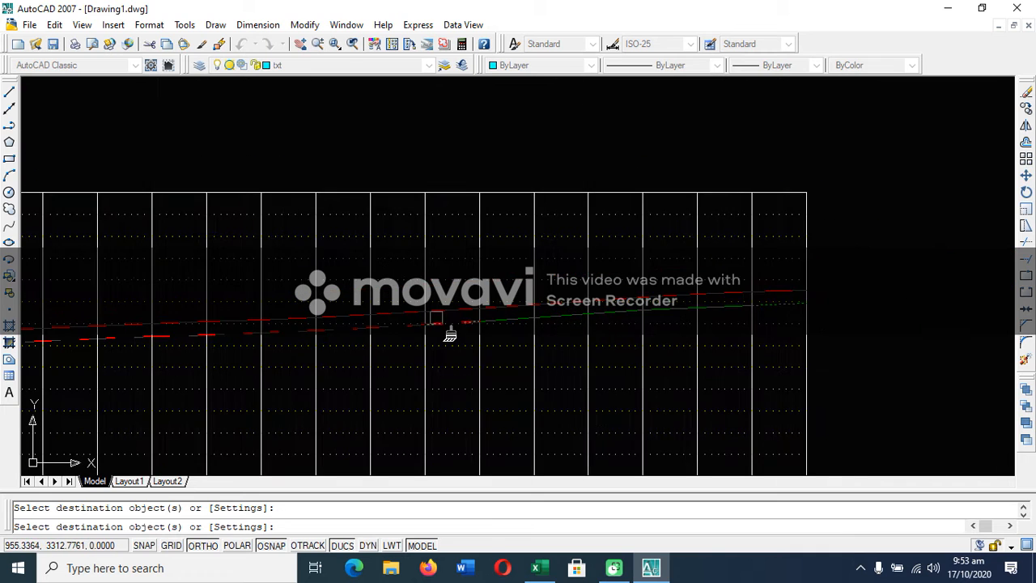
scroll(437, 317, "up", 6)
scroll(469, 343, "down", 4)
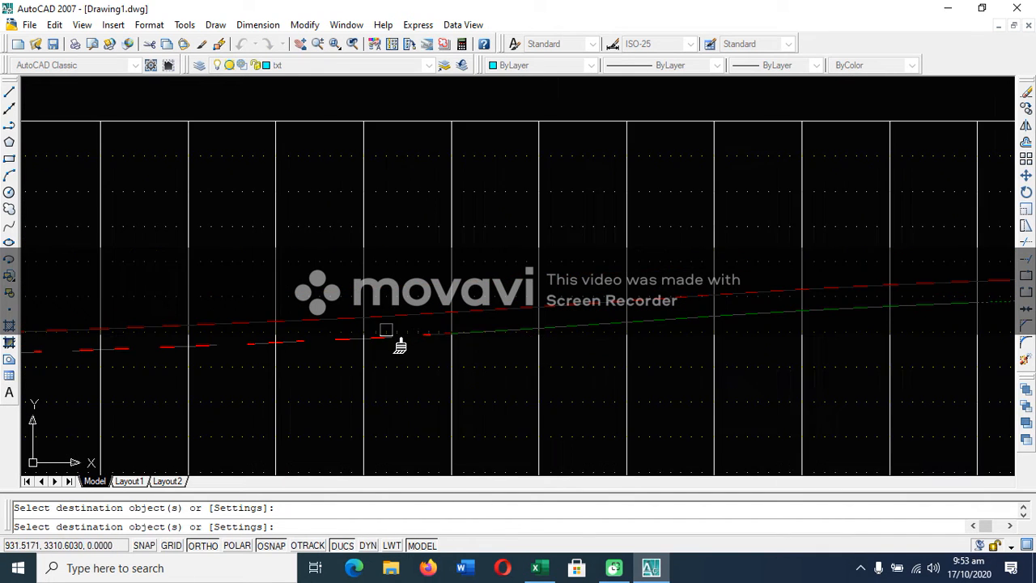
scroll(453, 353, "up", 5)
scroll(675, 340, "down", 5)
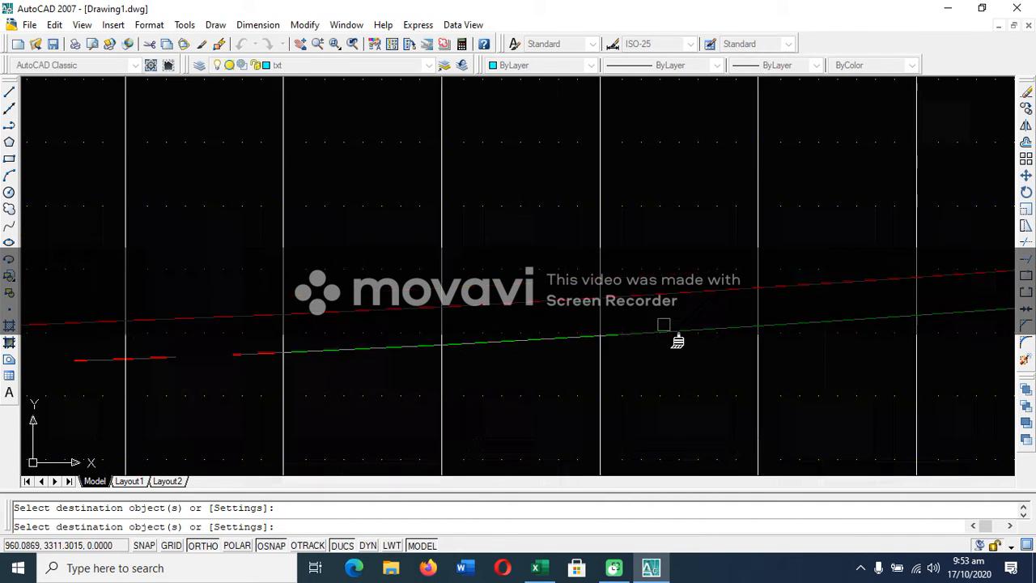
scroll(416, 386, "up", 4)
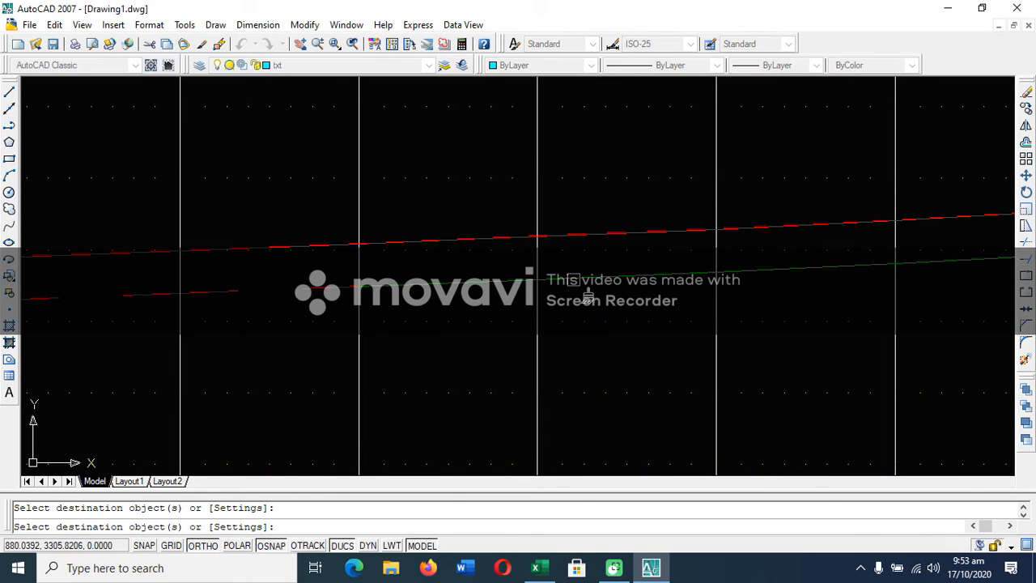
scroll(518, 340, "down", 4)
scroll(348, 344, "up", 3)
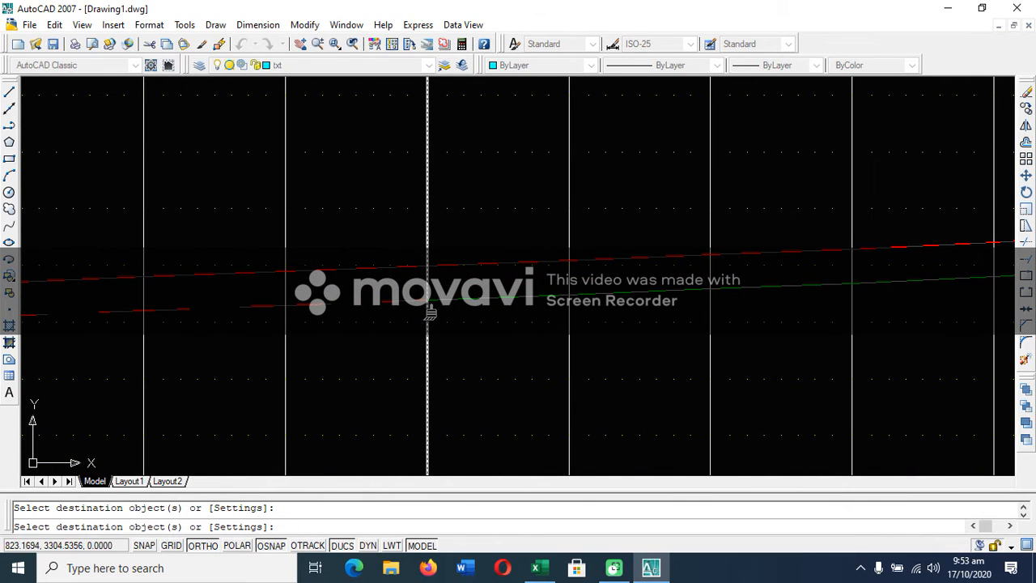
scroll(320, 323, "down", 3)
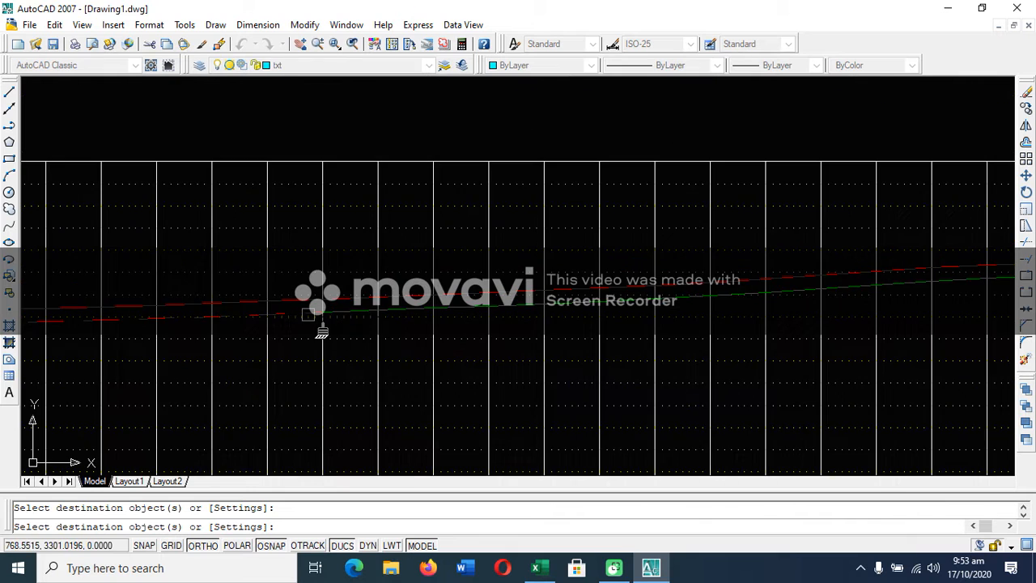
scroll(308, 314, "up", 3)
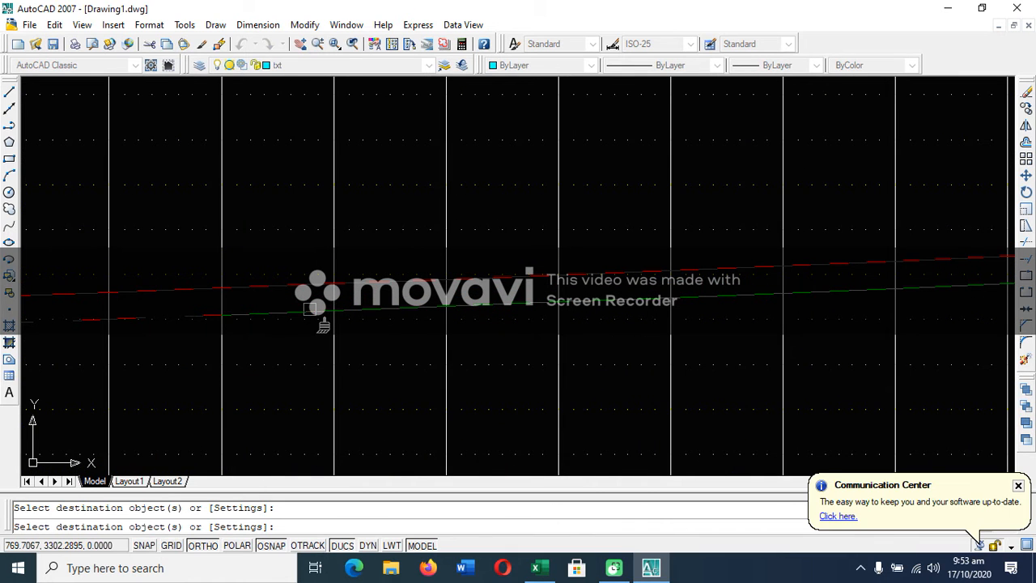
scroll(310, 308, "down", 5)
scroll(249, 311, "up", 10)
Apply the matched green properties to the lower profile line's segments from station 0+750 back to 0+450.
left_click(632, 299)
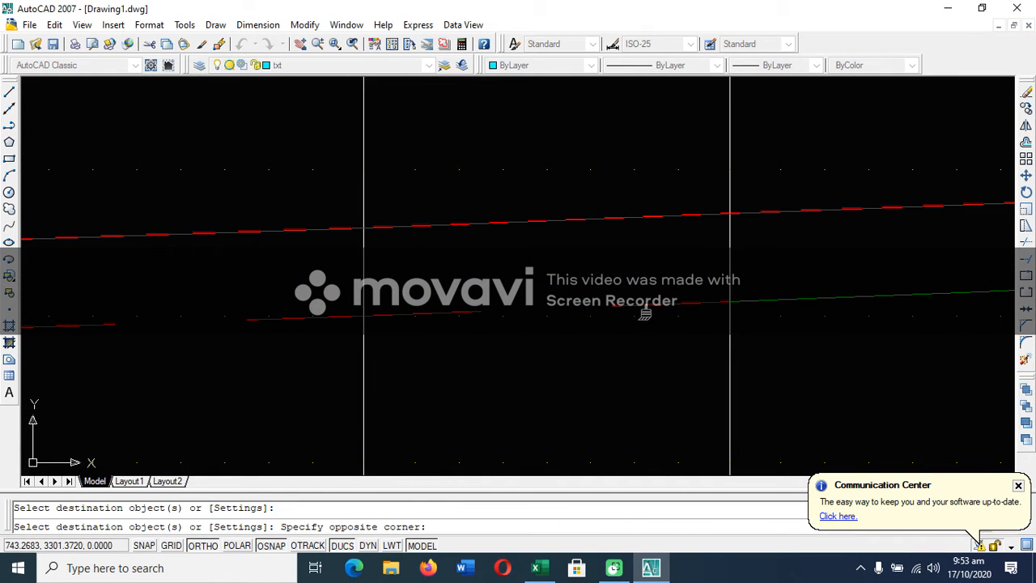
left_click(612, 307)
scroll(620, 308, "down", 6)
scroll(493, 315, "up", 6)
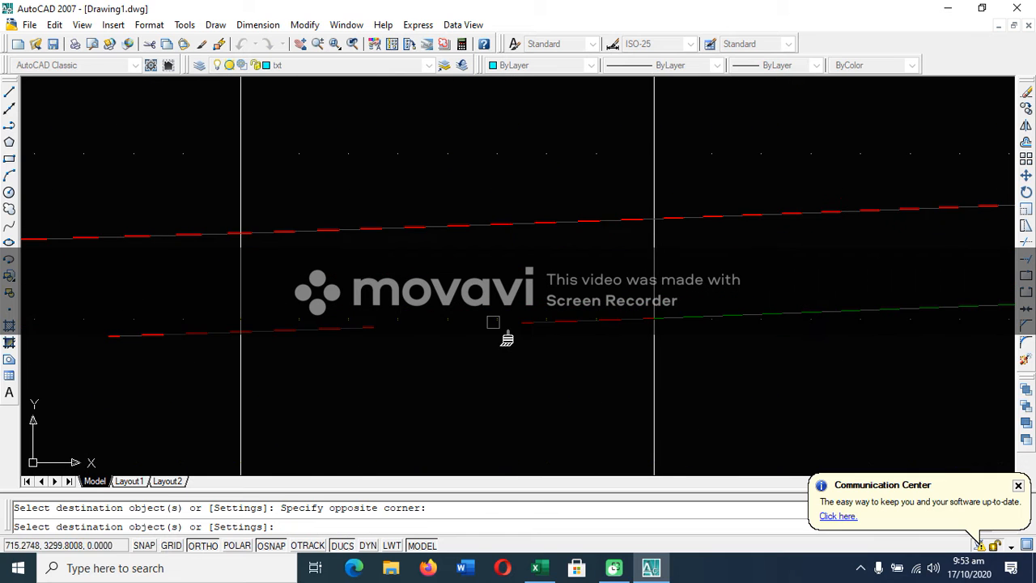
scroll(551, 327, "up", 1)
left_click(544, 324)
scroll(544, 323, "down", 4)
scroll(344, 333, "up", 3)
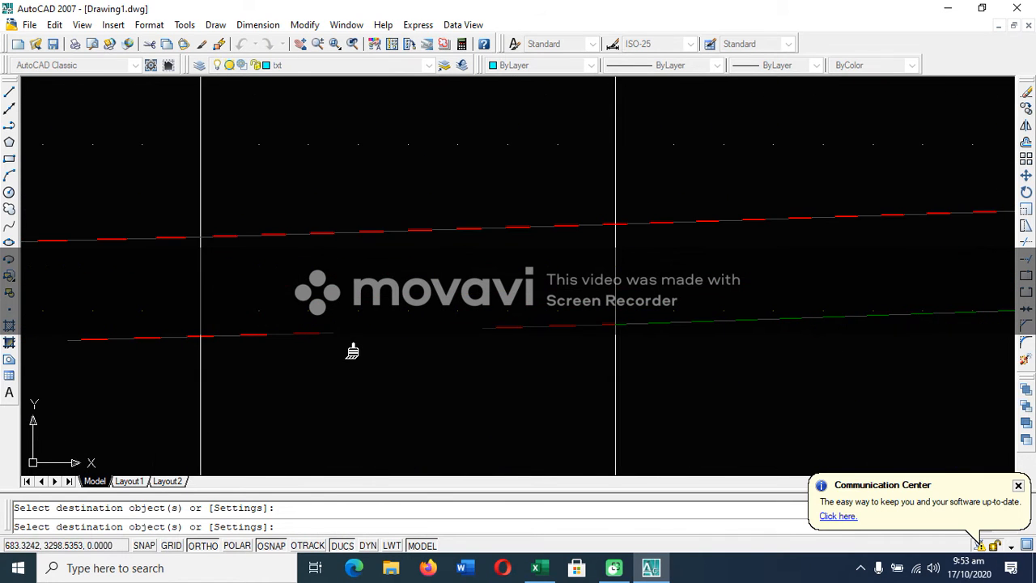
scroll(340, 338, "down", 5)
scroll(386, 339, "up", 4)
left_click(394, 339)
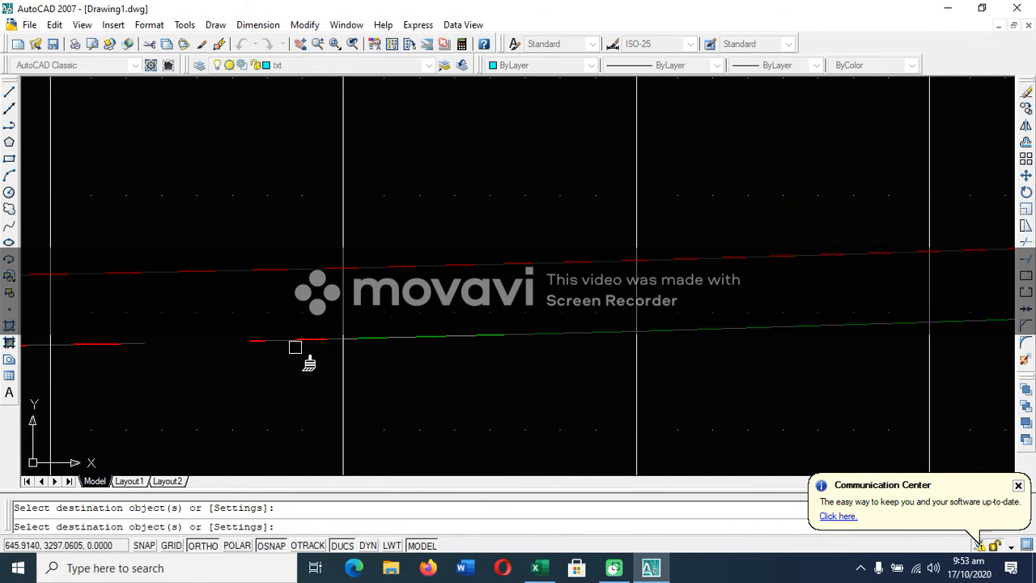
left_click(294, 345)
scroll(381, 342, "down", 5)
scroll(332, 349, "up", 4)
left_click(377, 339)
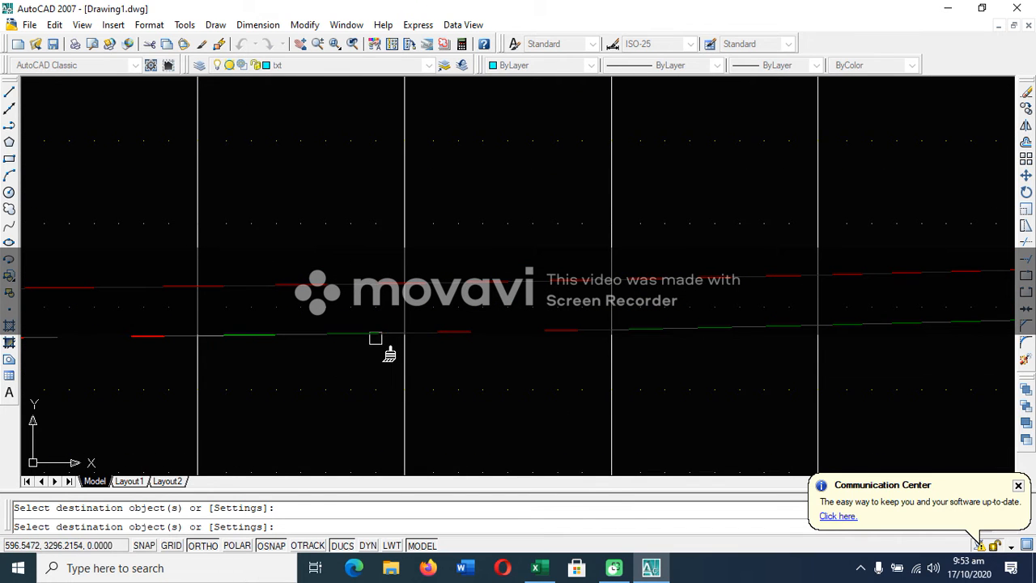
scroll(716, 349, "down", 3)
scroll(293, 347, "up", 2)
left_click(413, 344)
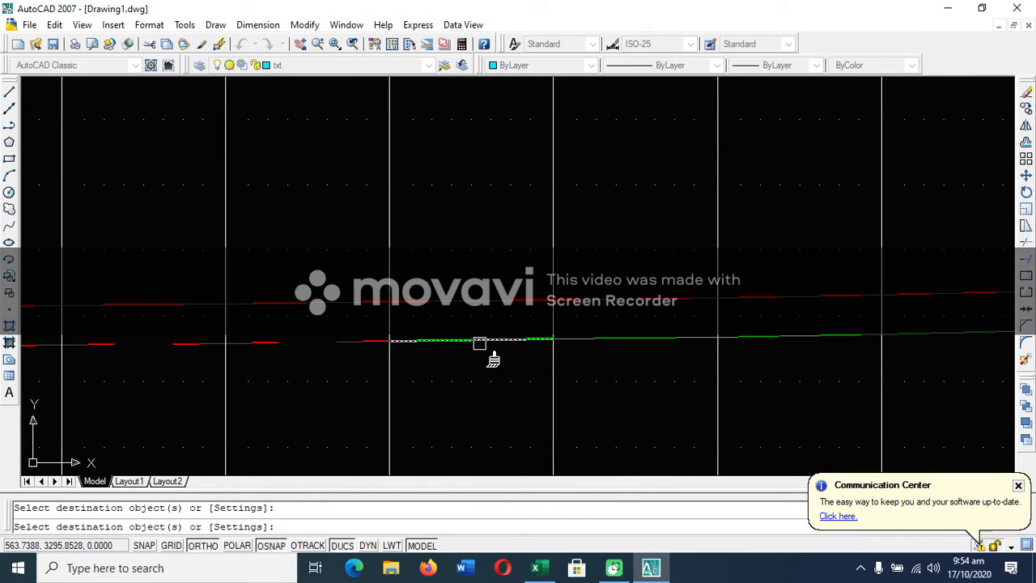
scroll(349, 340, "down", 3)
scroll(268, 342, "up", 4)
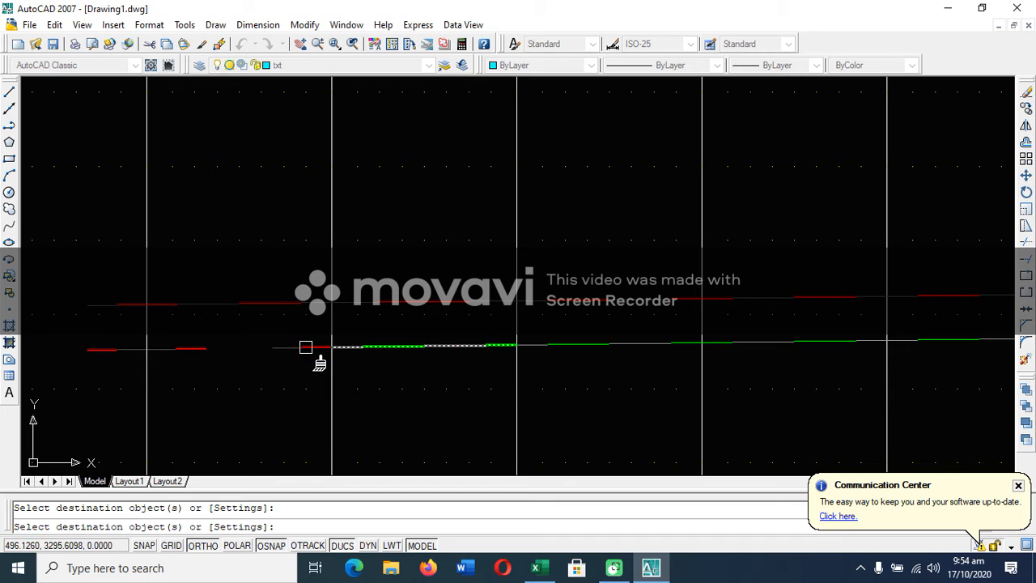
scroll(328, 361, "down", 3)
scroll(233, 365, "up", 2)
left_click(340, 344)
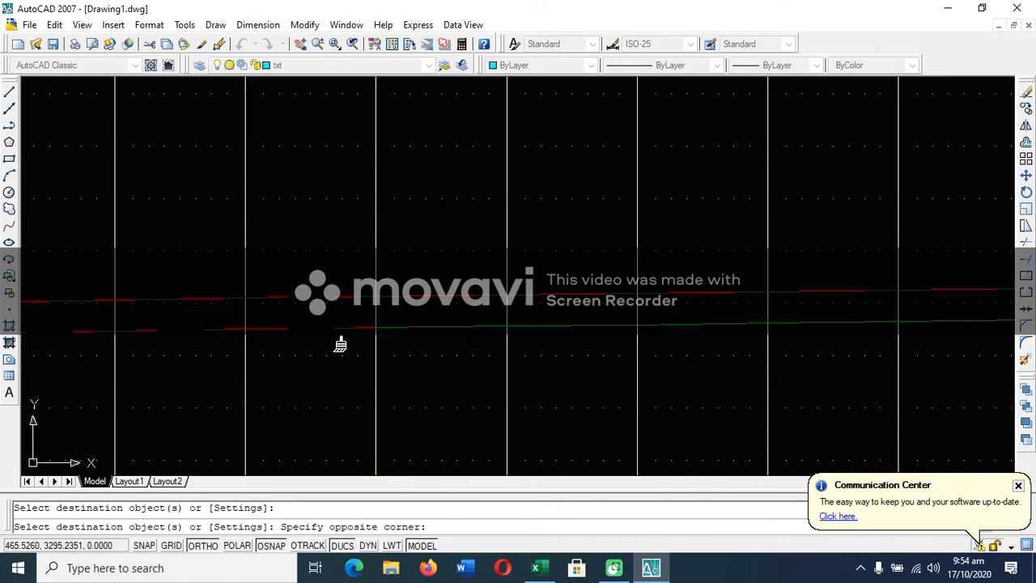
left_click(353, 344)
Apply the matched green properties to the lower profile line's segments from station 0+450 back to 0+250.
scroll(364, 343, "down", 2)
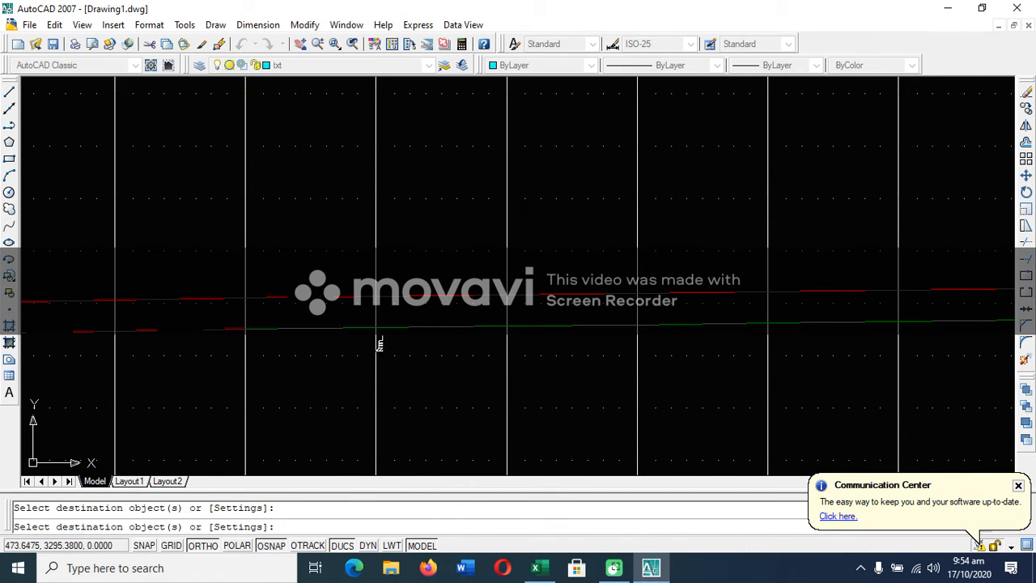
scroll(243, 351, "up", 4)
scroll(339, 338, "down", 2)
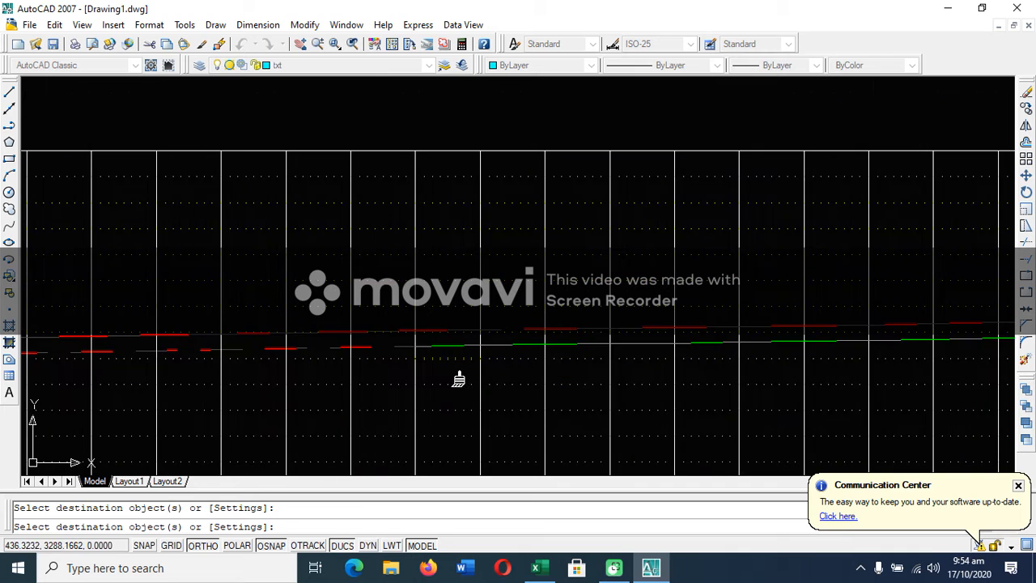
scroll(416, 343, "down", 3)
scroll(392, 349, "up", 2)
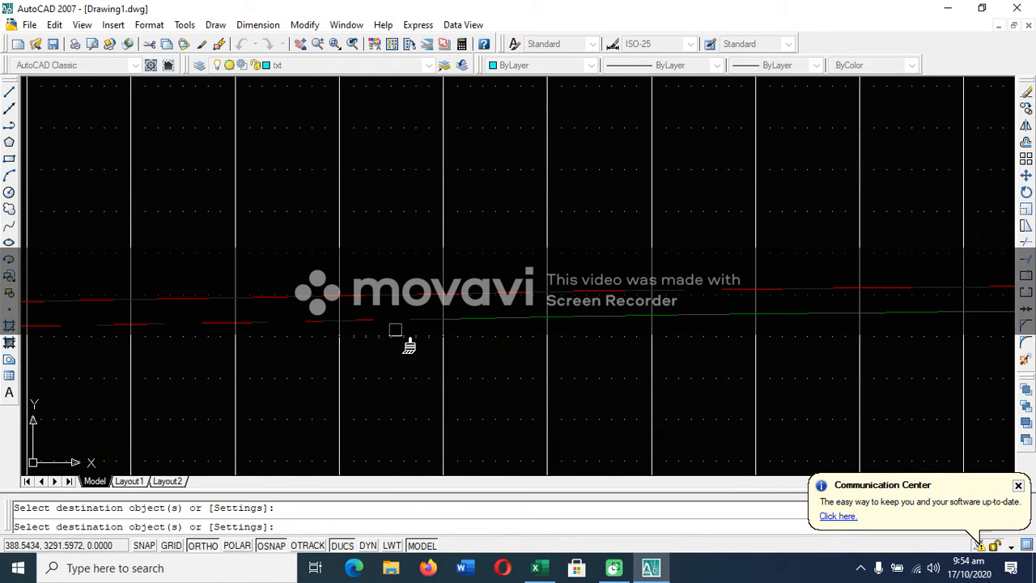
left_click(299, 339)
left_click(280, 343)
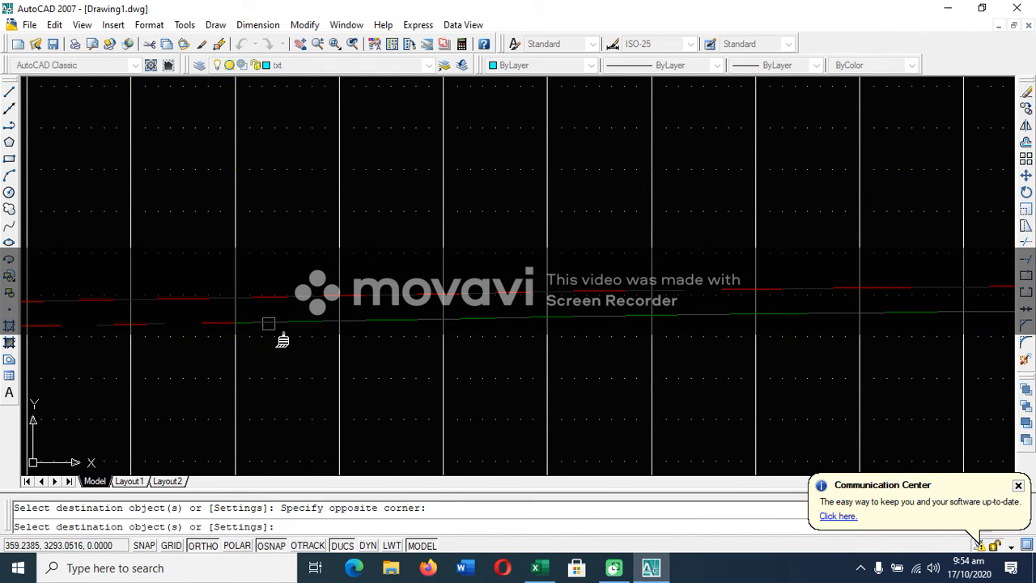
scroll(264, 342, "down", 1)
scroll(322, 338, "up", 3)
scroll(322, 338, "down", 4)
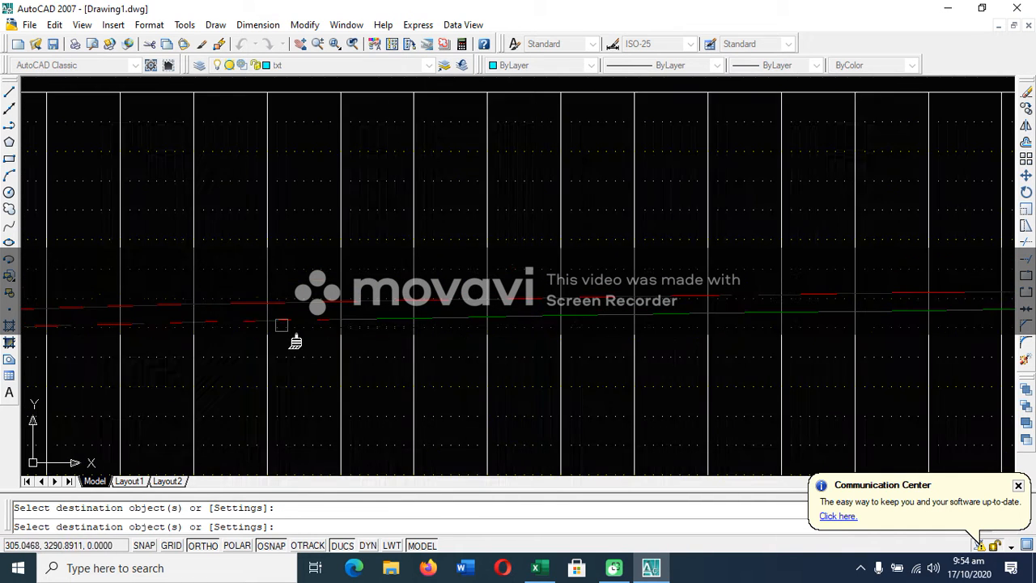
scroll(322, 331, "up", 3)
scroll(411, 315, "down", 4)
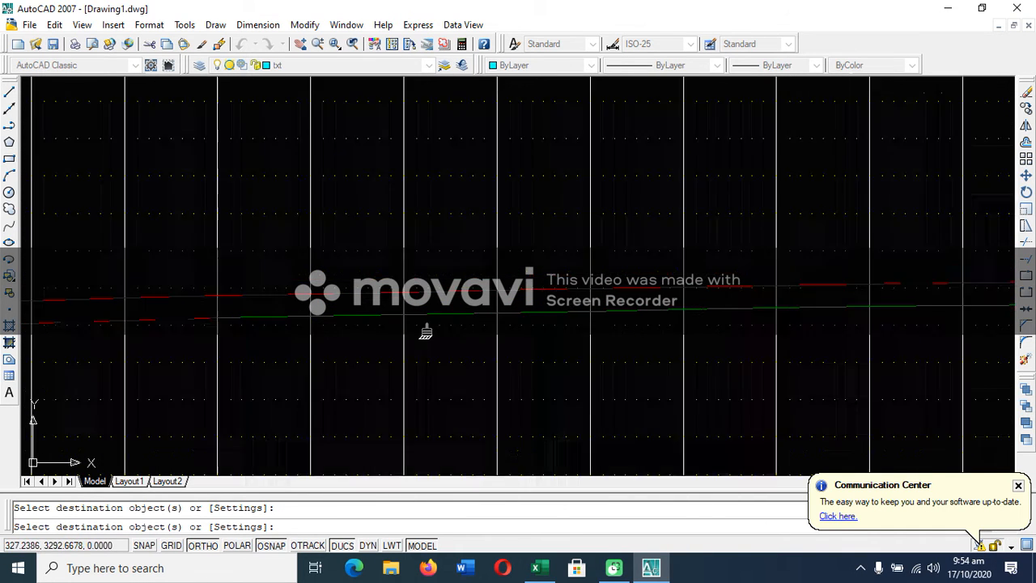
scroll(274, 317, "up", 5)
scroll(301, 336, "down", 4)
scroll(342, 331, "up", 7)
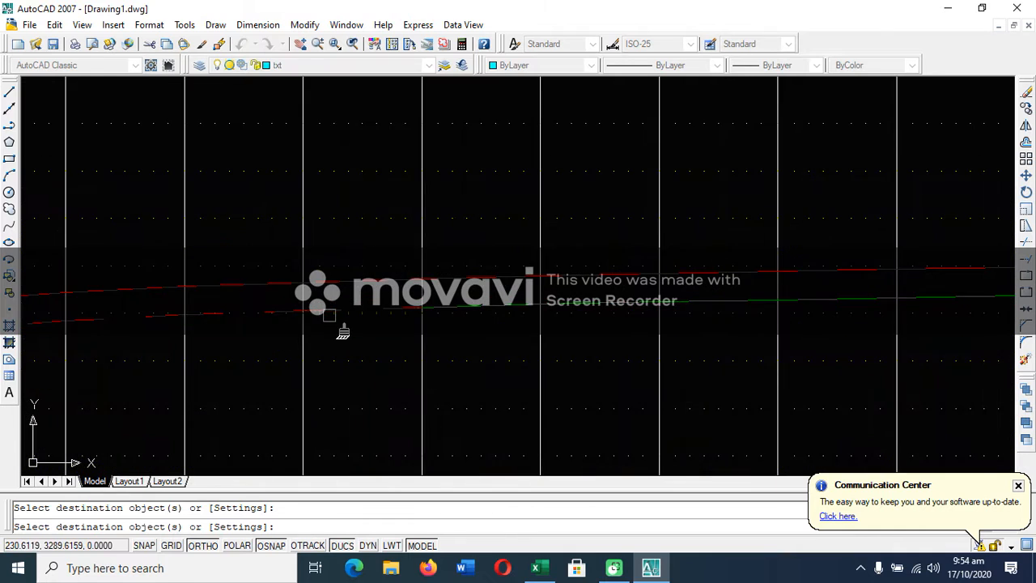
Apply the matched green properties to the remaining lower profile segments, from station 0+250 to the grid's first vertical line, and end the matching.
scroll(357, 316, "down", 4)
scroll(318, 323, "up", 3)
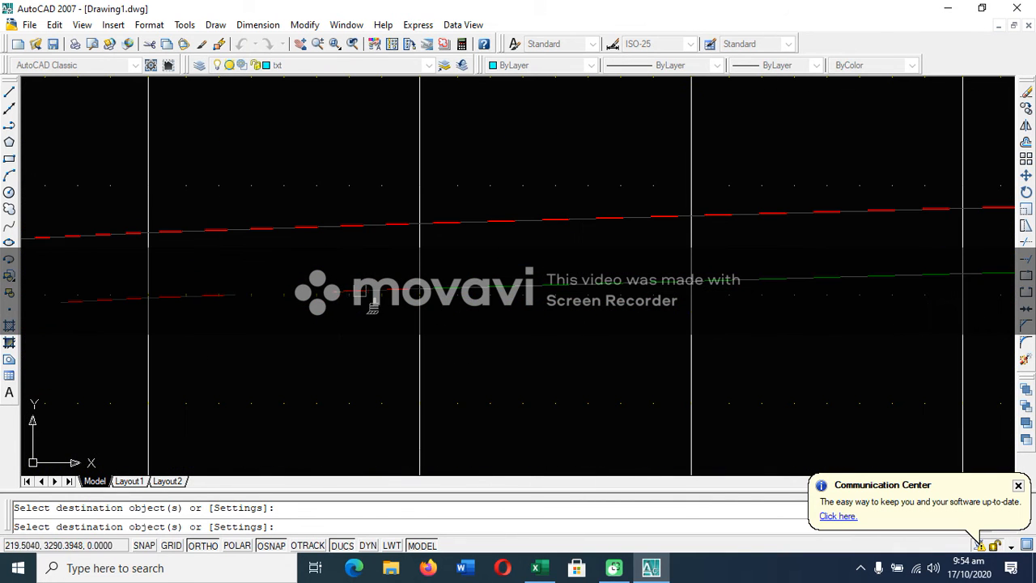
scroll(364, 293, "down", 4)
scroll(264, 297, "up", 5)
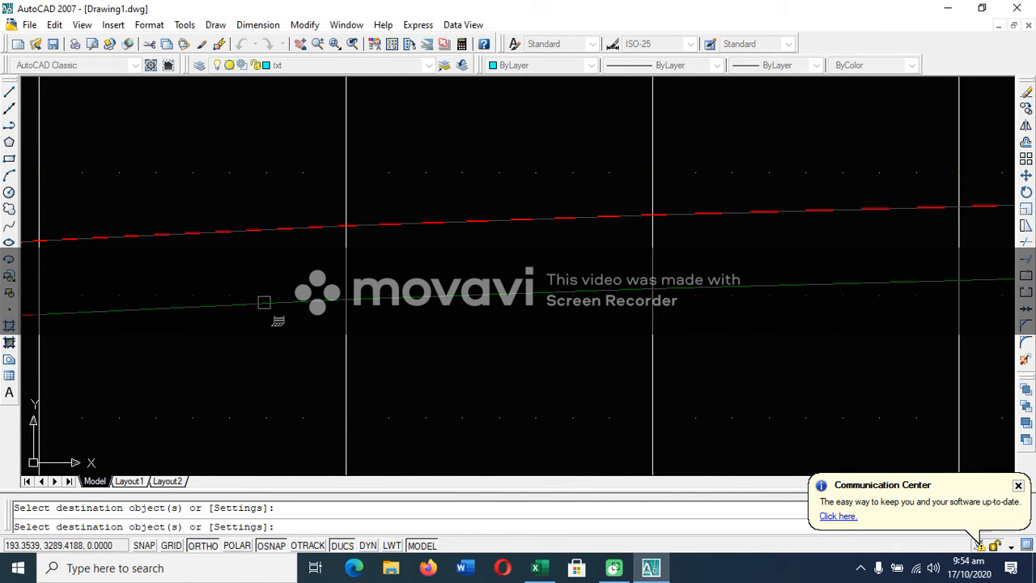
left_click(264, 303)
scroll(276, 321, "down", 7)
scroll(271, 305, "up", 5)
scroll(308, 303, "down", 5)
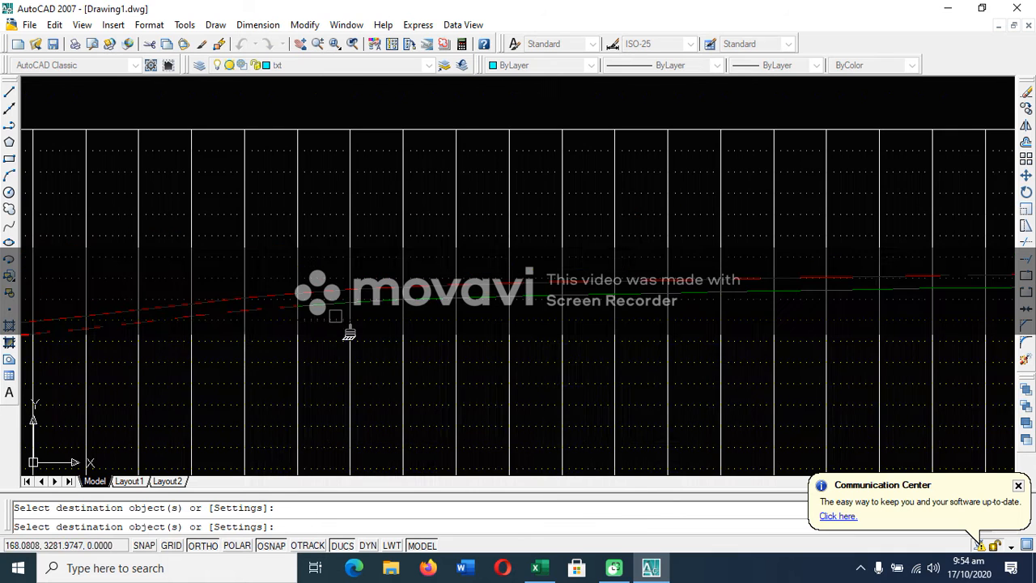
scroll(289, 324, "up", 3)
scroll(233, 304, "down", 4)
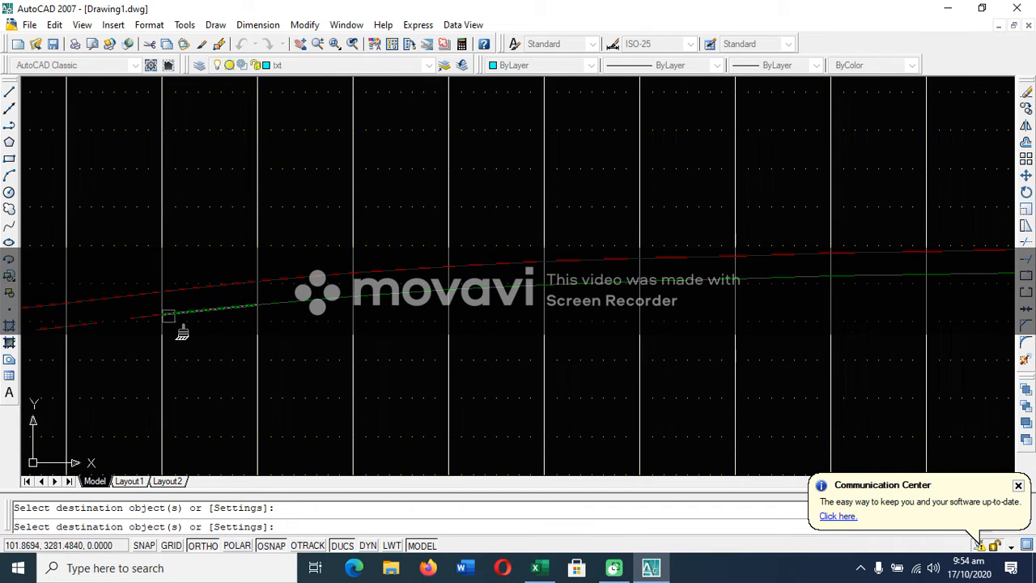
scroll(145, 315, "up", 9)
left_click(144, 315)
scroll(324, 319, "down", 14)
scroll(210, 330, "up", 8)
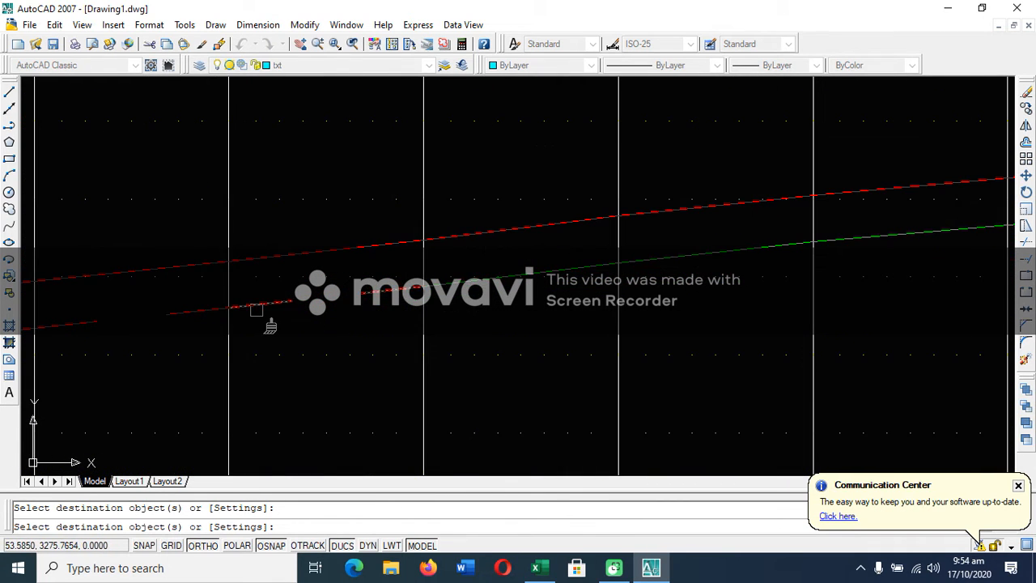
scroll(248, 342, "down", 6)
scroll(247, 341, "up", 5)
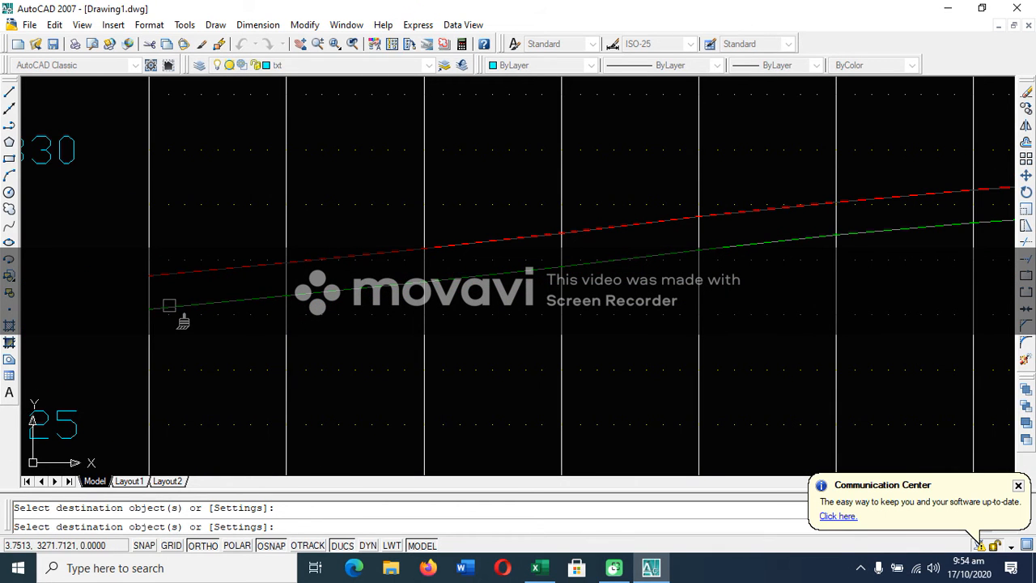
scroll(169, 305, "down", 10)
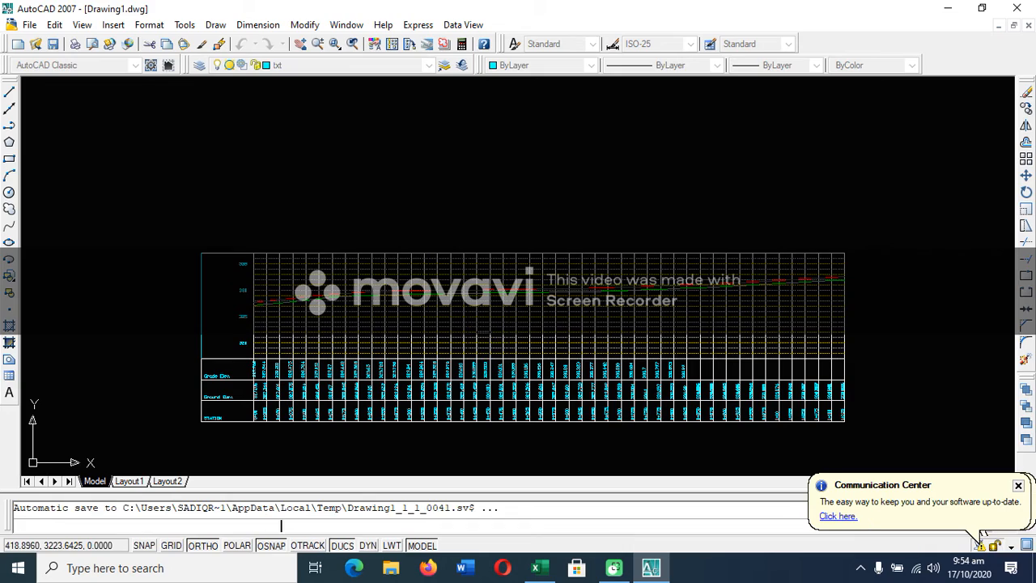
key("Escape")
Move the overlapping grade elevation texts at stations 0+850 to 1+125 up from the Ground Elev. row into the Grade Elev. row.
scroll(522, 404, "up", 3)
scroll(462, 294, "down", 2)
scroll(611, 300, "up", 3)
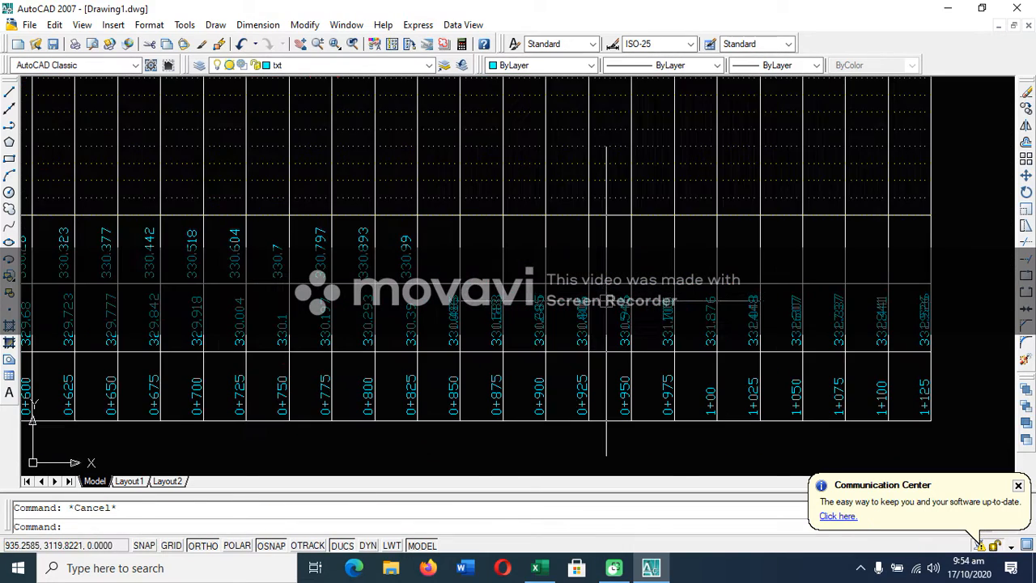
type("m")
key("Return")
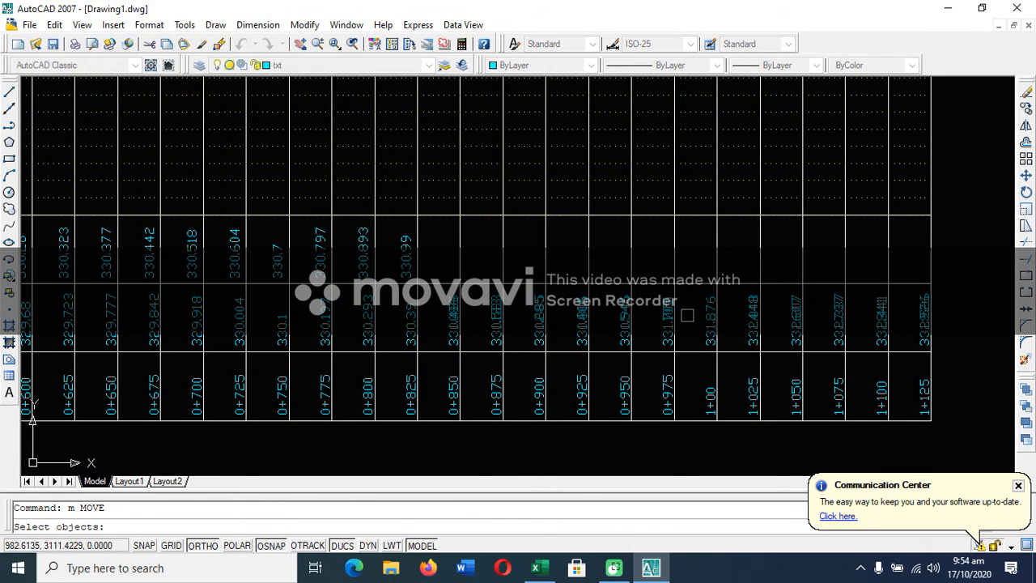
left_click(453, 325)
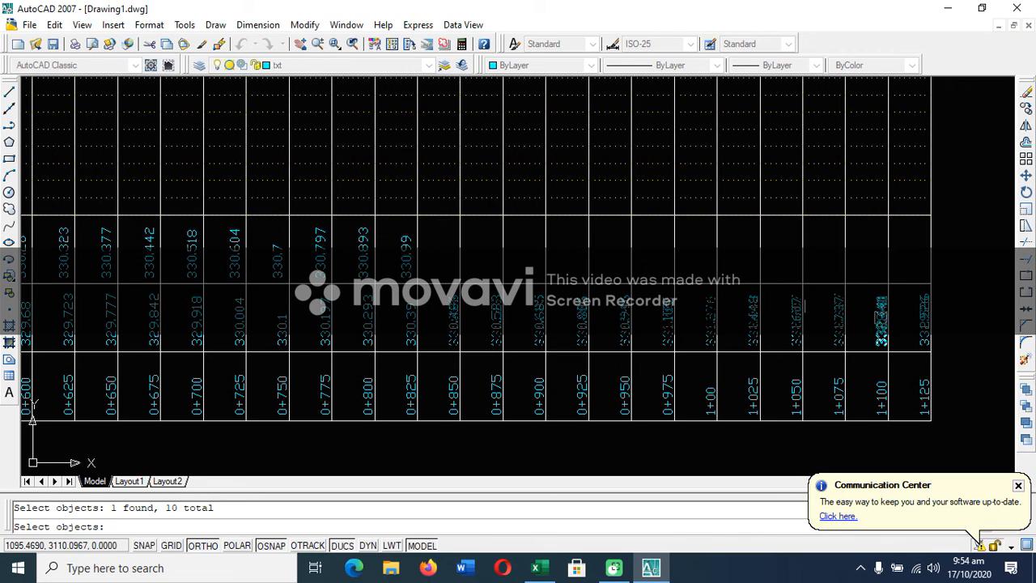
key("Return")
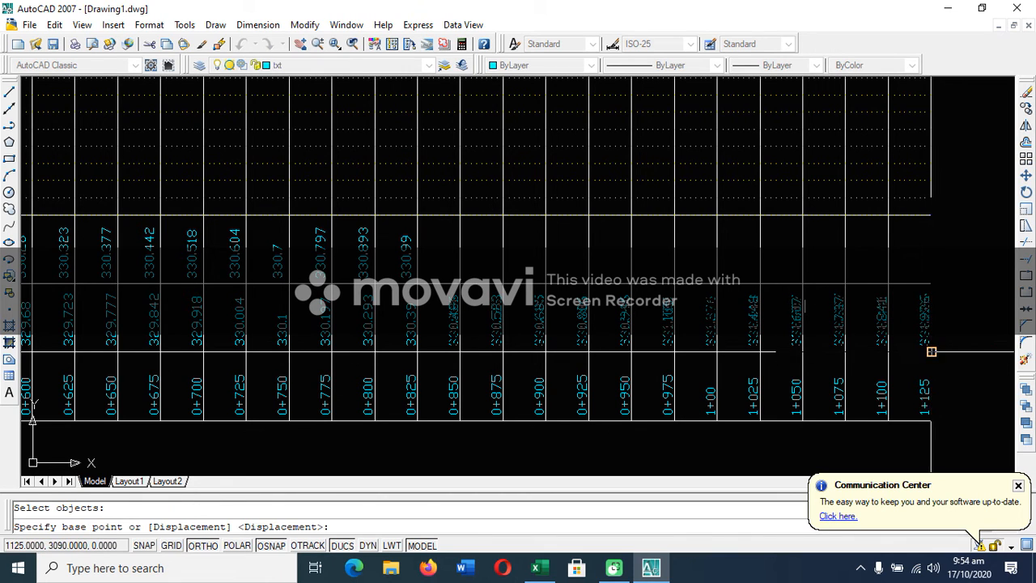
left_click(929, 350)
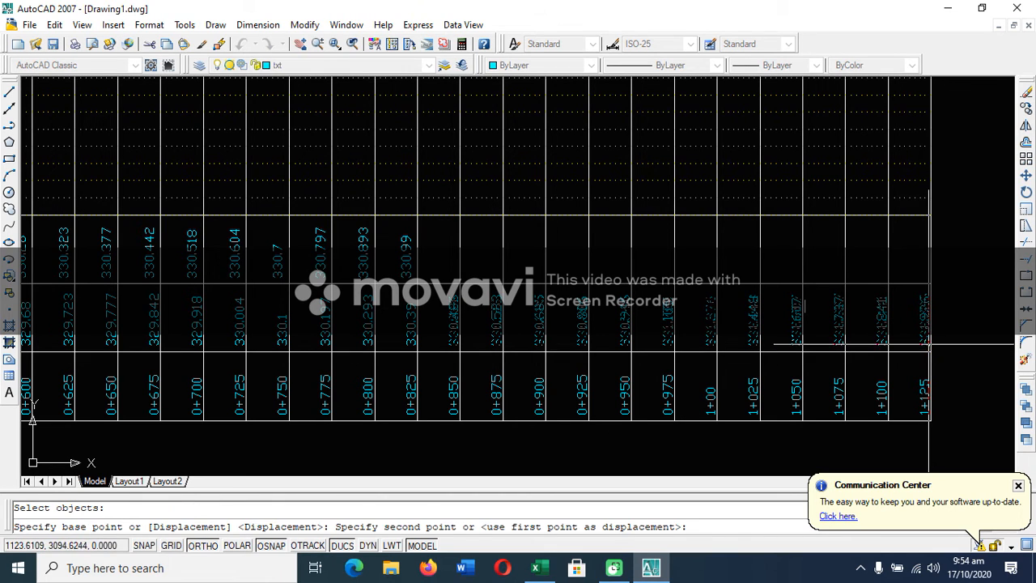
left_click(928, 276)
key("Escape")
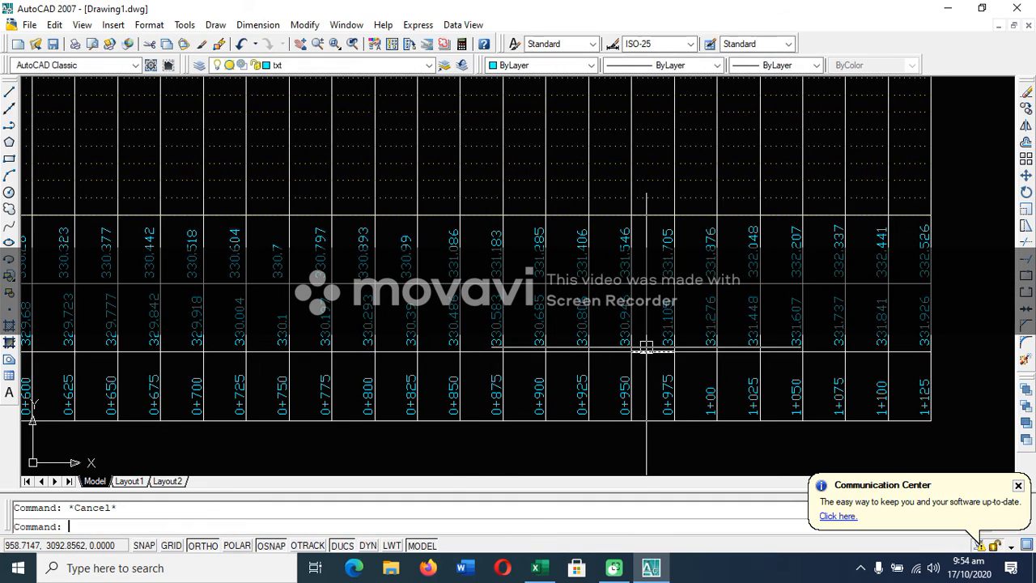
Open the properties of the "Grade Elev." row label in the table's heading column.
scroll(646, 348, "down", 4)
scroll(162, 340, "down", 2)
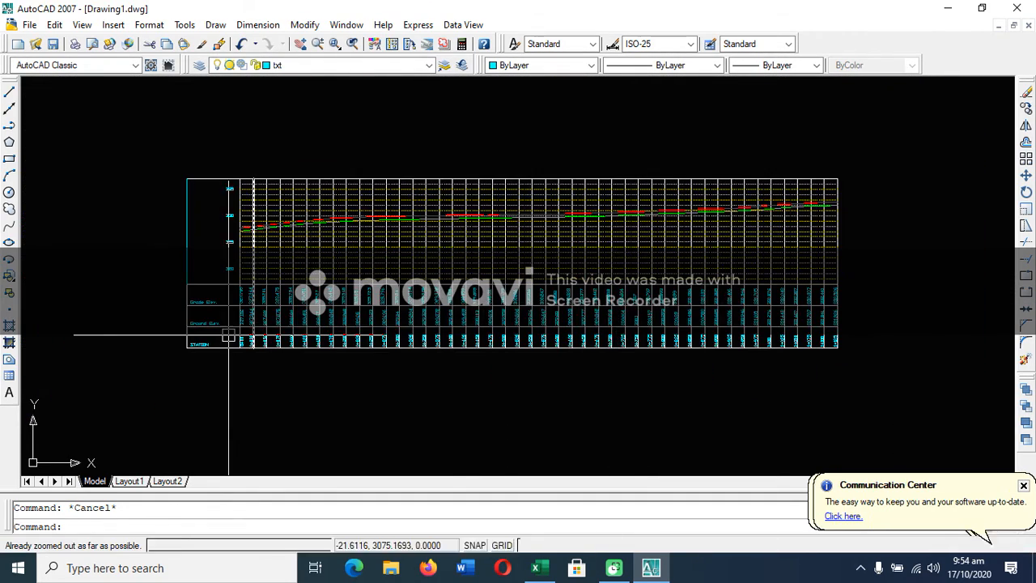
scroll(202, 310, "up", 8)
scroll(202, 310, "down", 4)
scroll(348, 340, "up", 5)
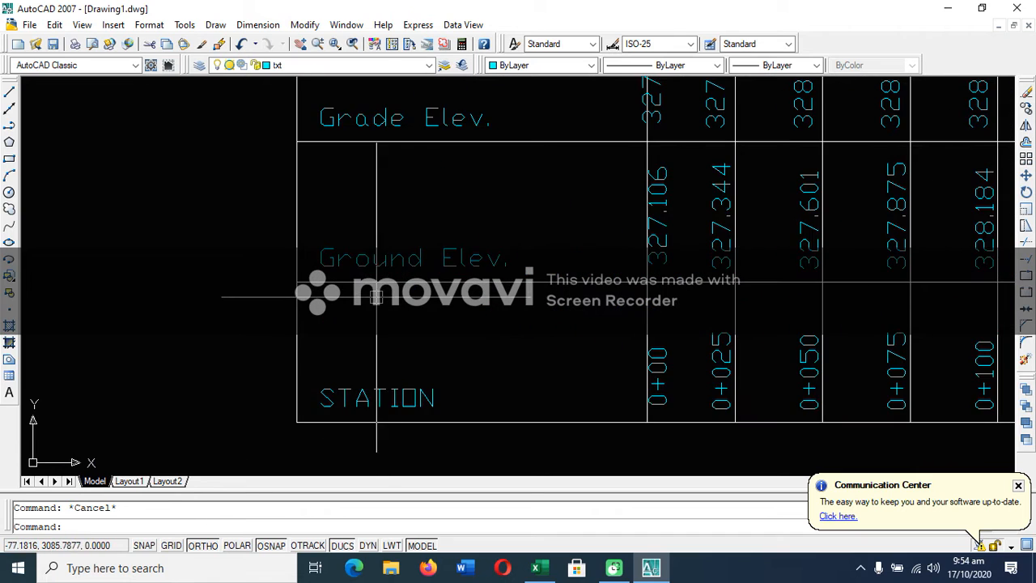
scroll(364, 299, "down", 2)
scroll(414, 272, "up", 2)
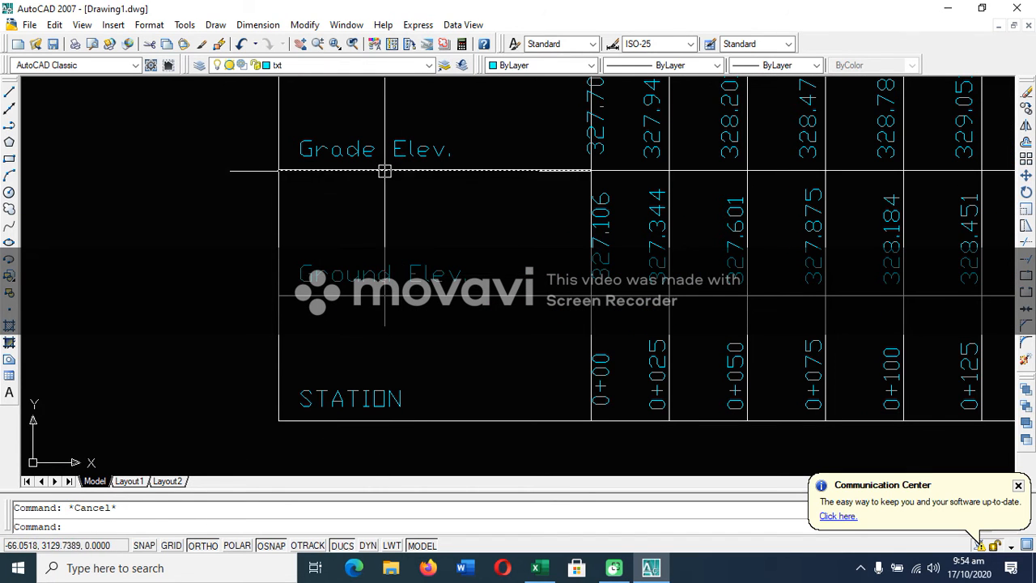
left_click(385, 153)
left_click(354, 154)
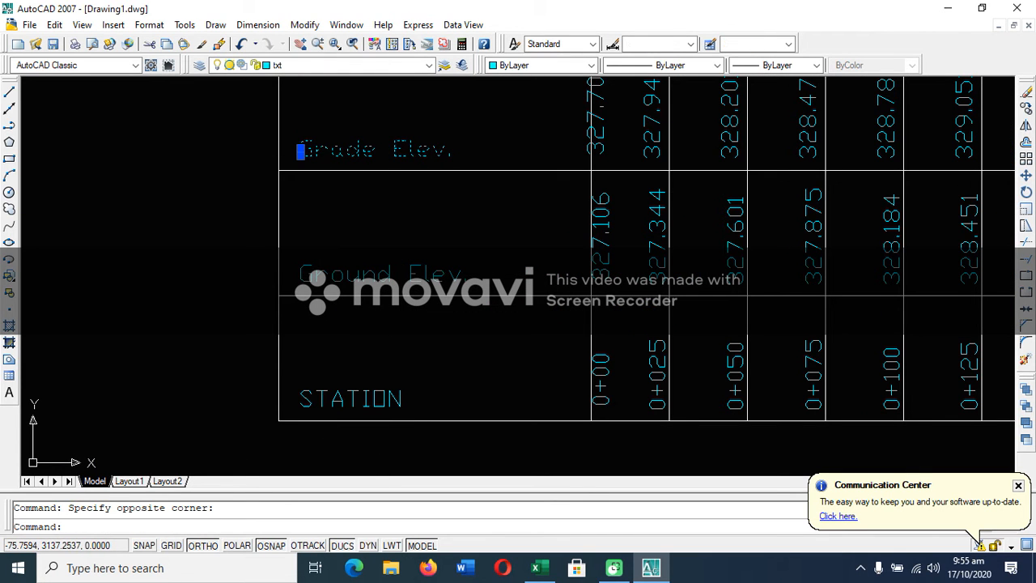
key("ctrl+1")
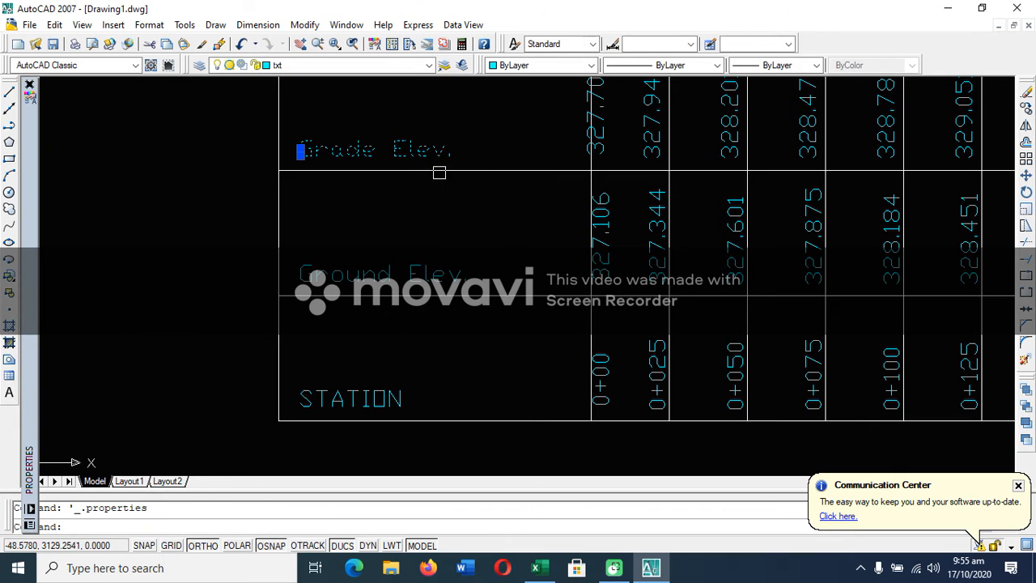
key("Escape")
Try to replace the text of the "Grade Elev." row label.
left_click(367, 150)
type("e")
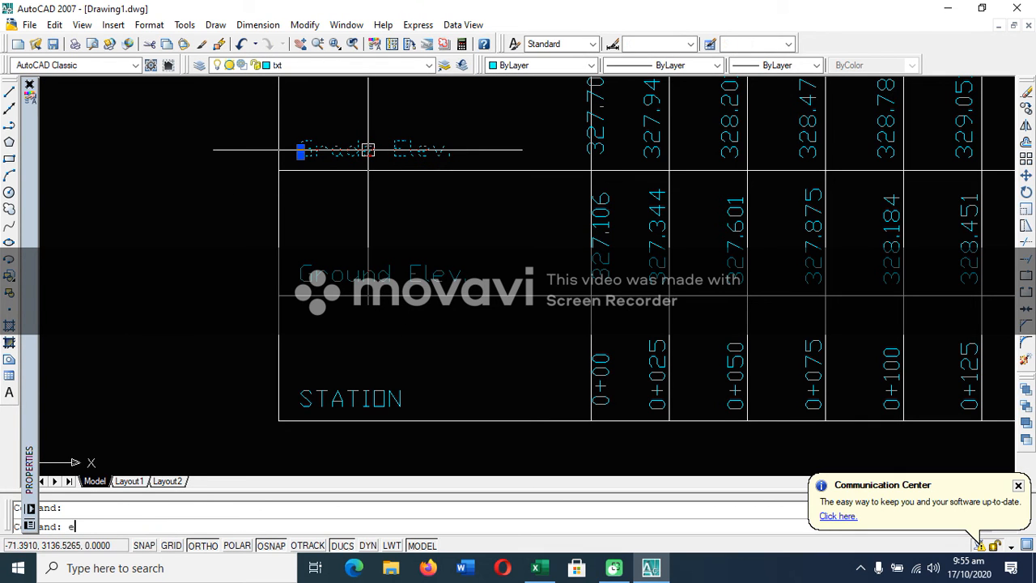
type("d")
key("Return")
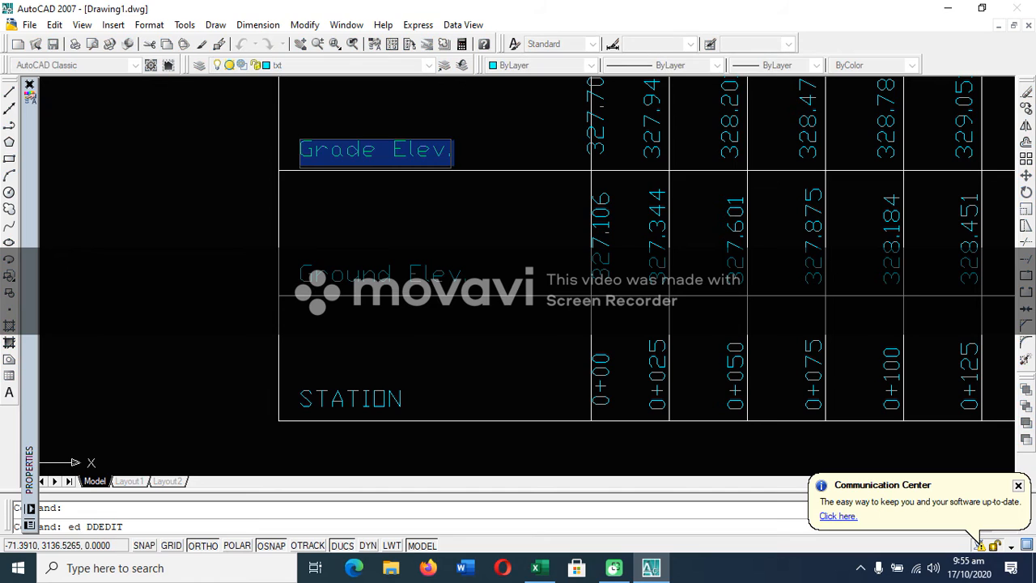
left_click(315, 151)
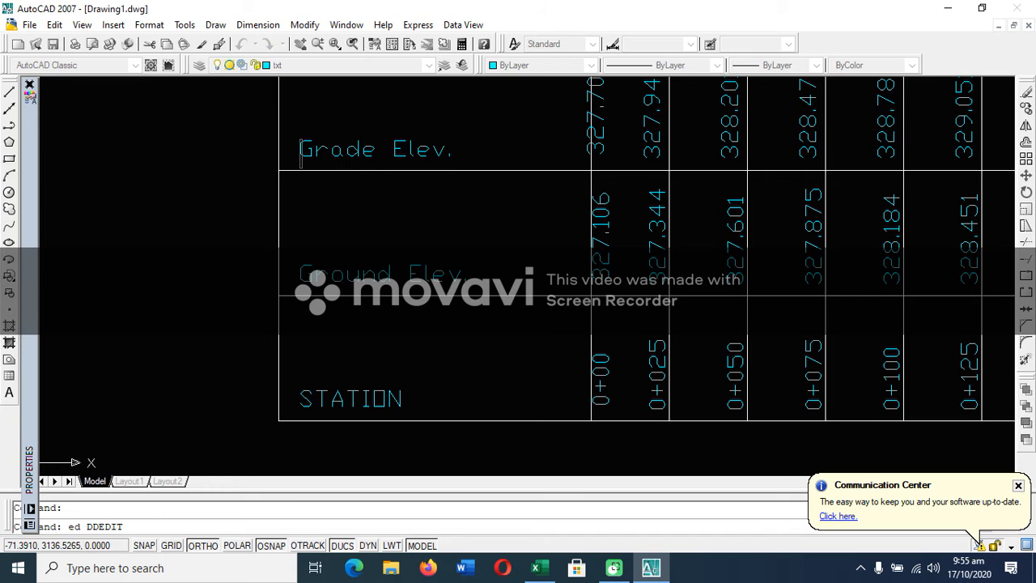
key("Return")
left_click(359, 150)
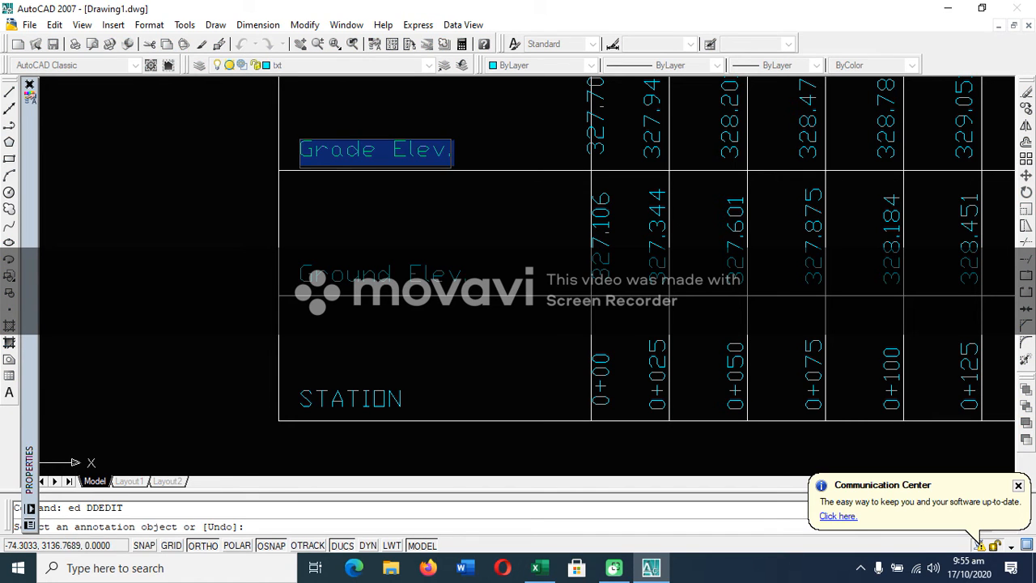
key("BackSpace")
key("Return")
key("Escape")
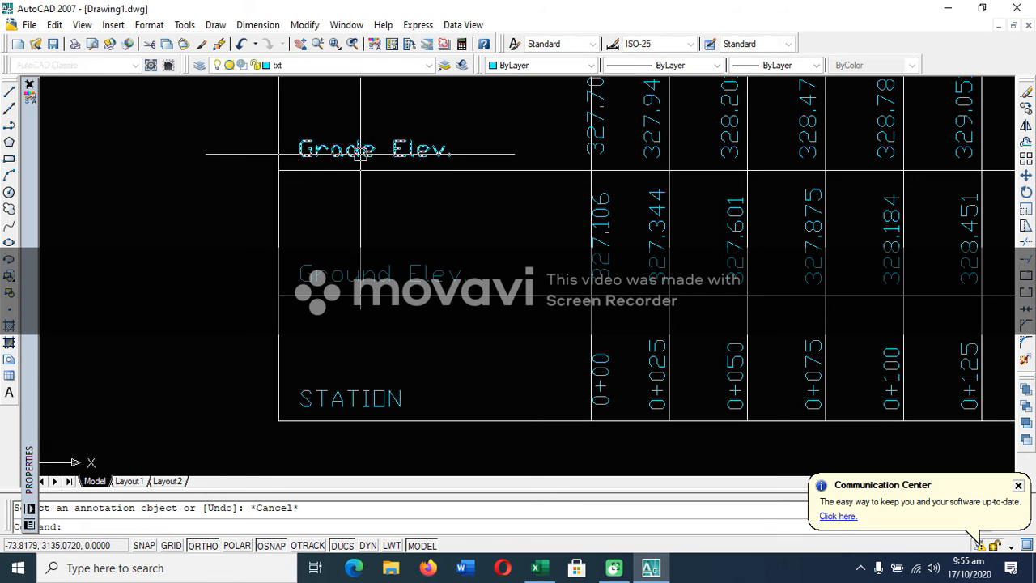
Change the "Grade Elev." label to FRL and erase the duplicate "Grade Elev." text overlapping it.
left_click(359, 152)
double_click(359, 152)
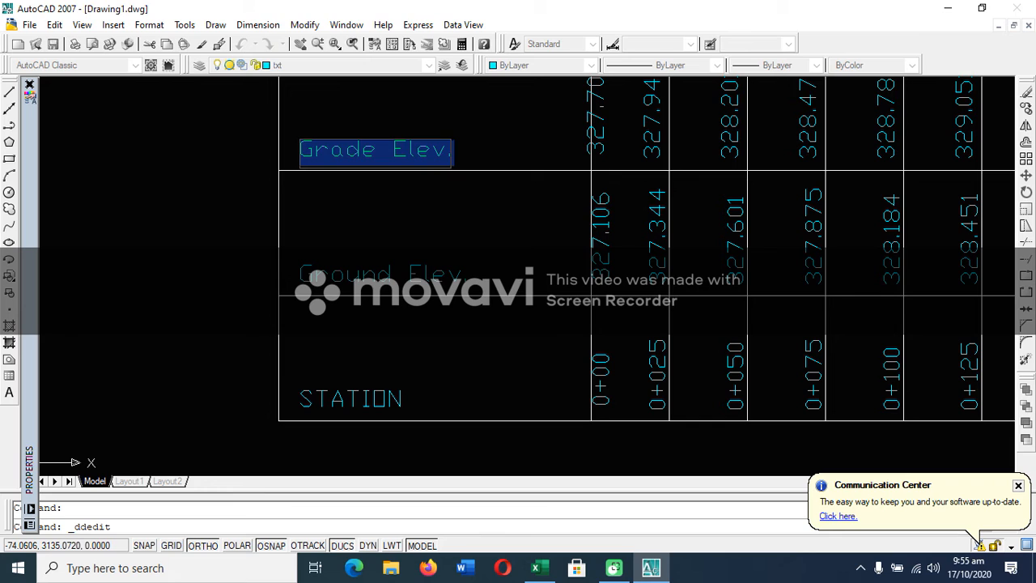
key("BackSpace")
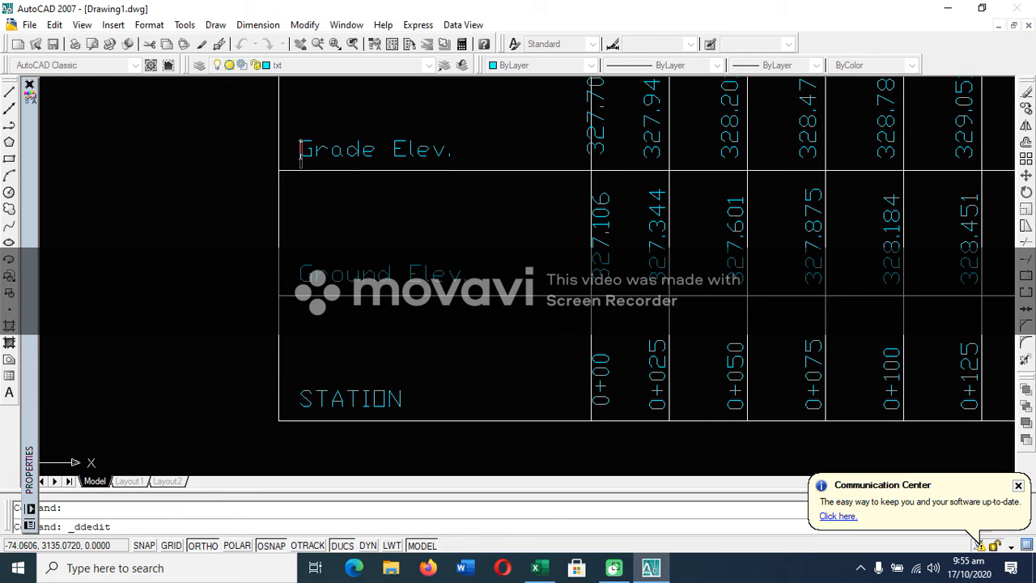
key("Return")
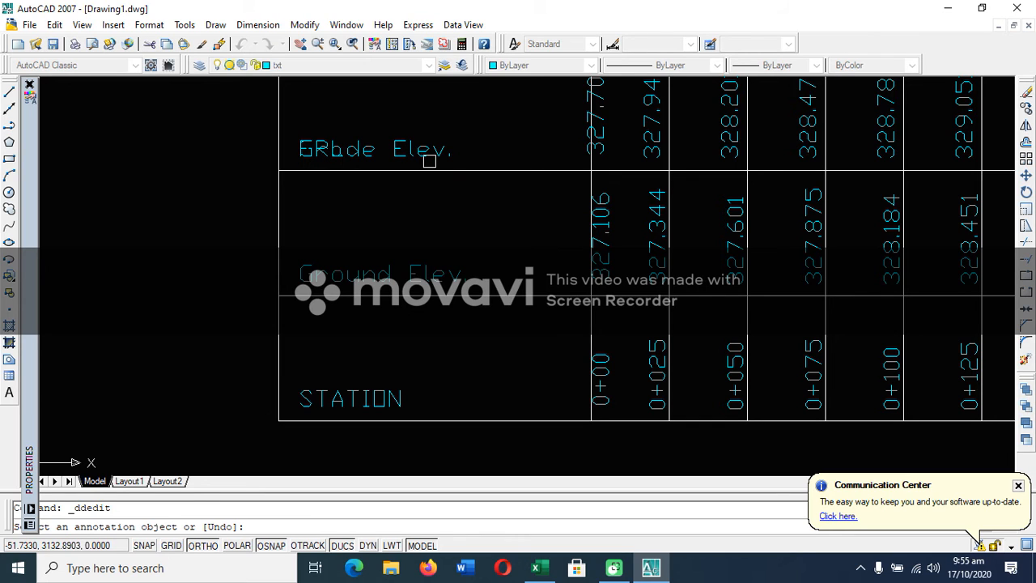
key("Escape")
left_click(440, 148)
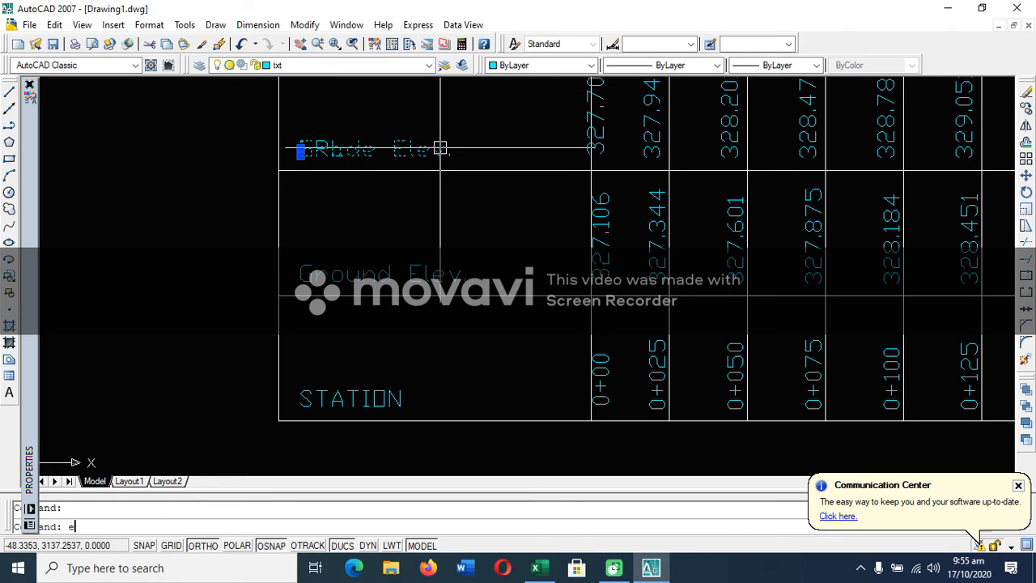
key("Return")
key("Escape")
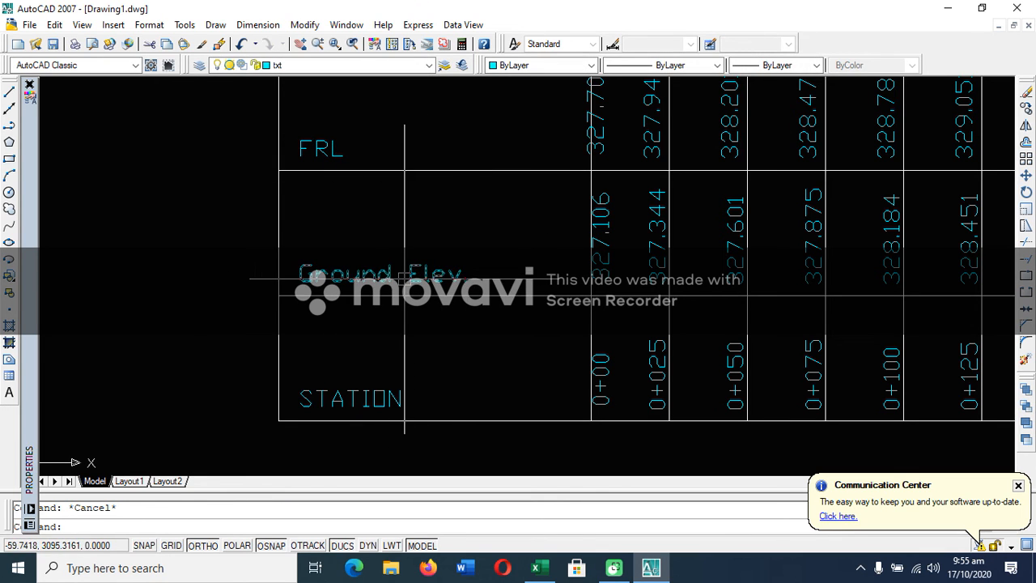
Erase the "Ground Elev." row label from the table.
left_click(356, 275)
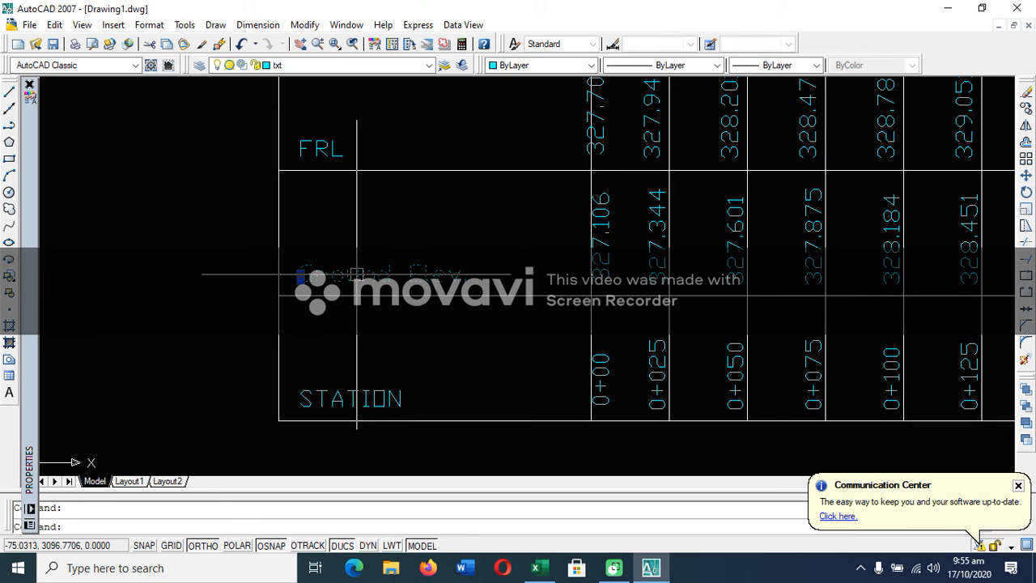
type("e")
key("Return")
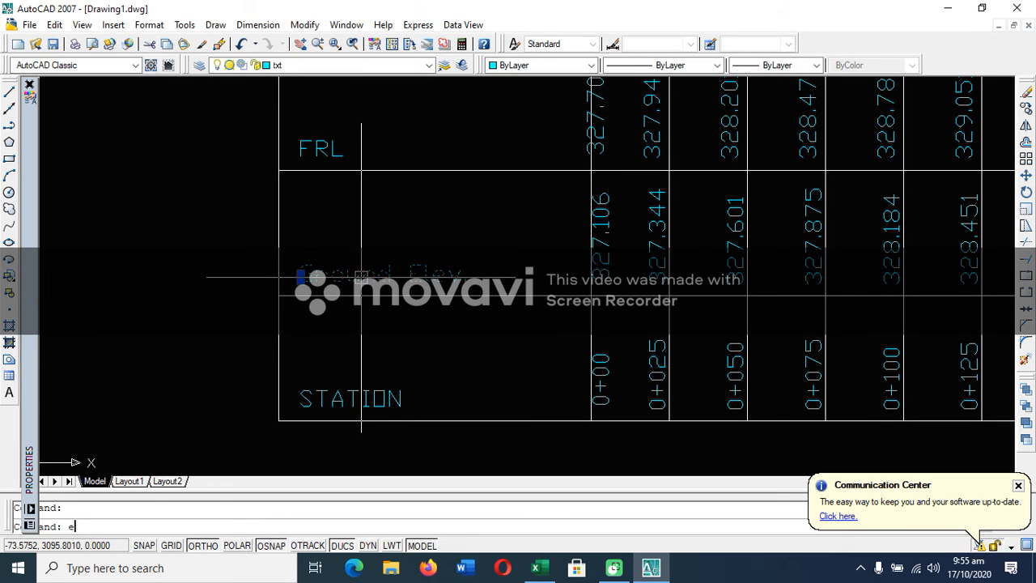
key("Return")
key("Escape")
Copy the FRL label straight down into the ground elevation row.
type("co")
key("Return")
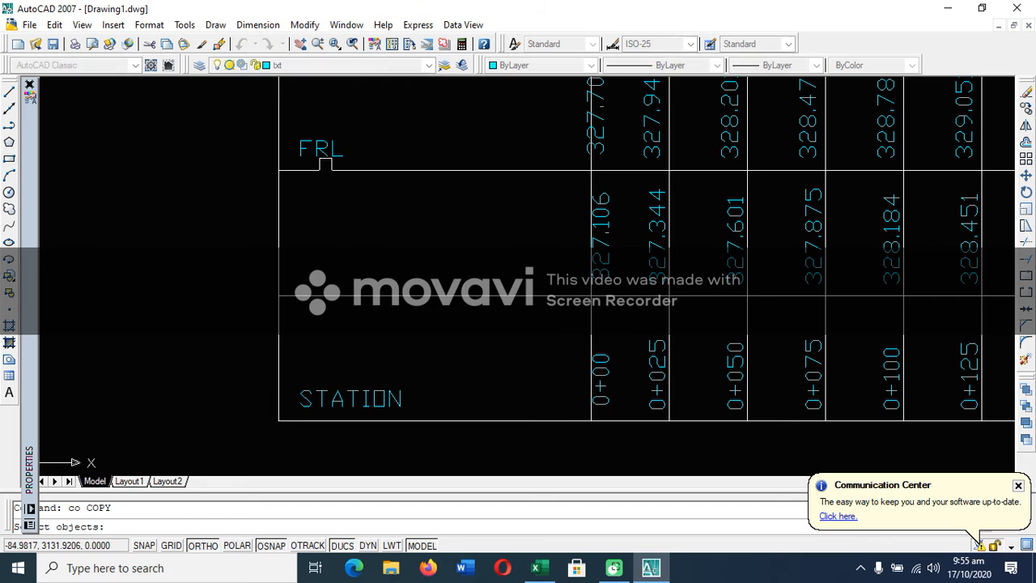
left_click(321, 136)
key("Return")
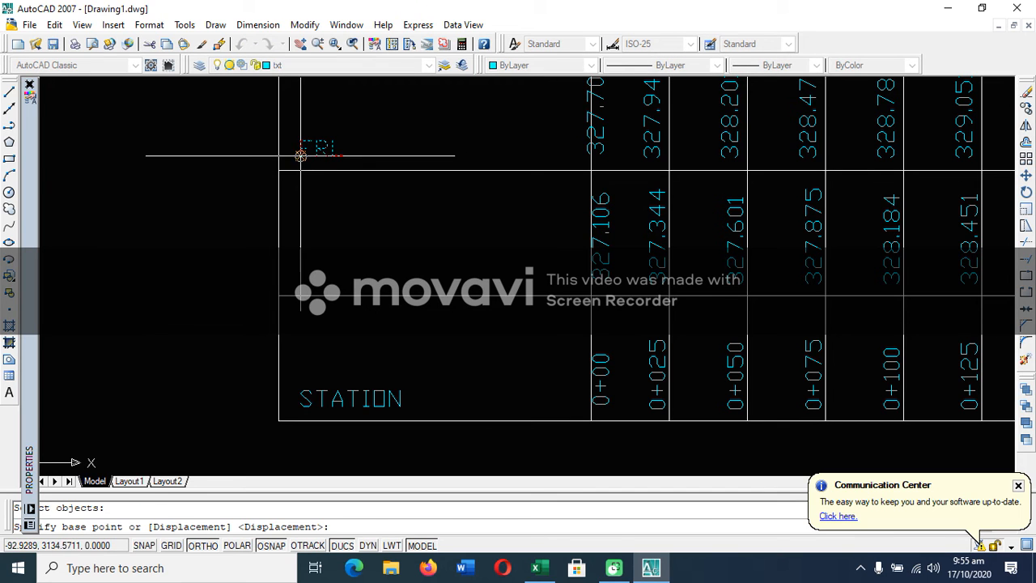
left_click(301, 154)
left_click(300, 281)
key("Return")
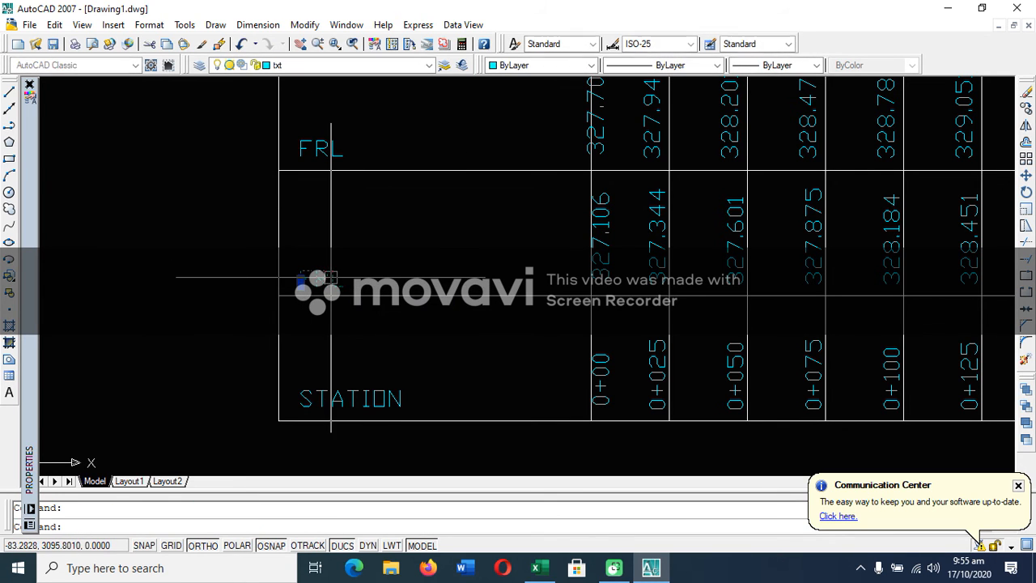
Change the copied label in the ground elevation row to NSL.
double_click(318, 278)
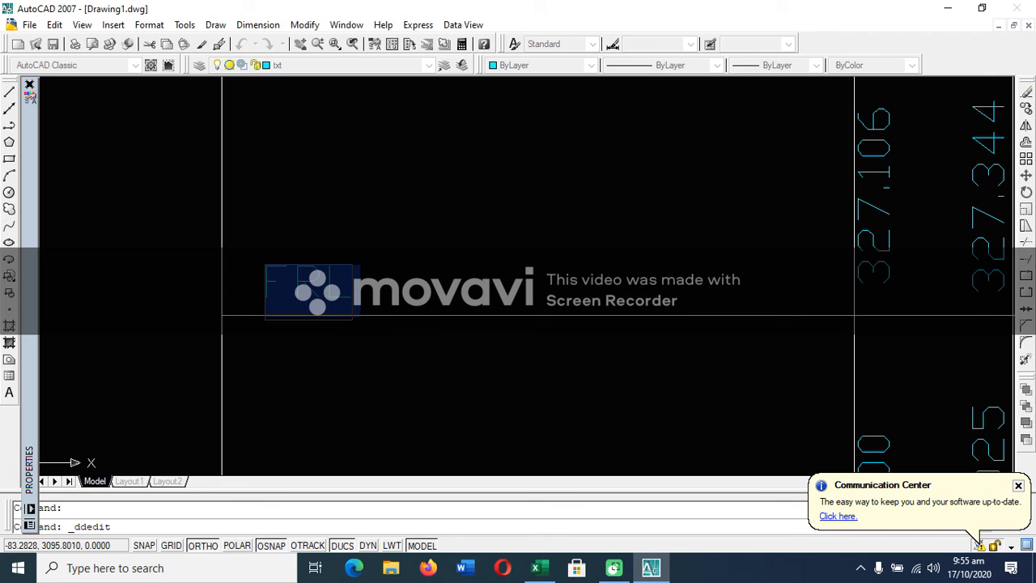
type("NSL")
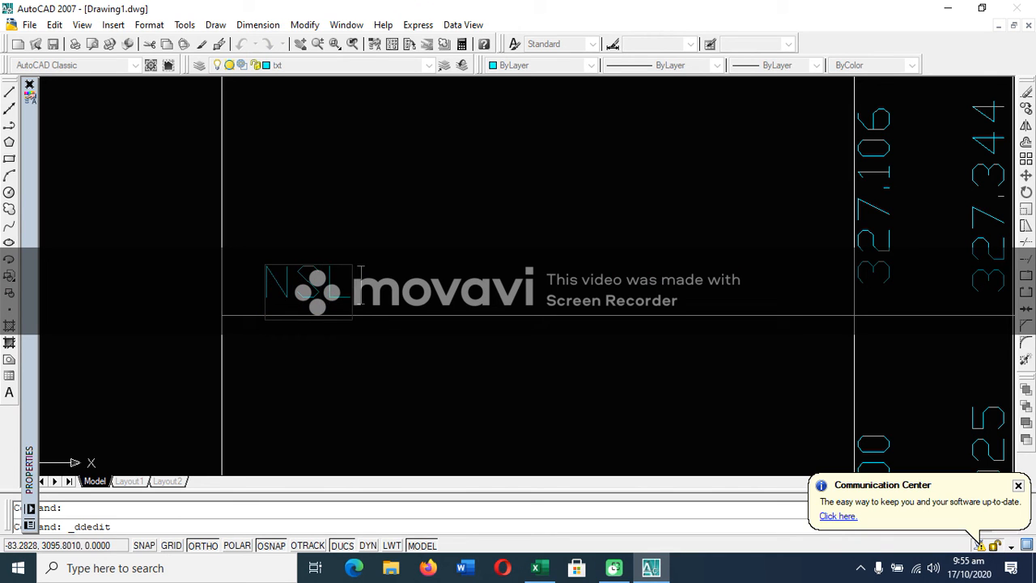
key("Return")
scroll(373, 299, "down", 5)
key("Escape")
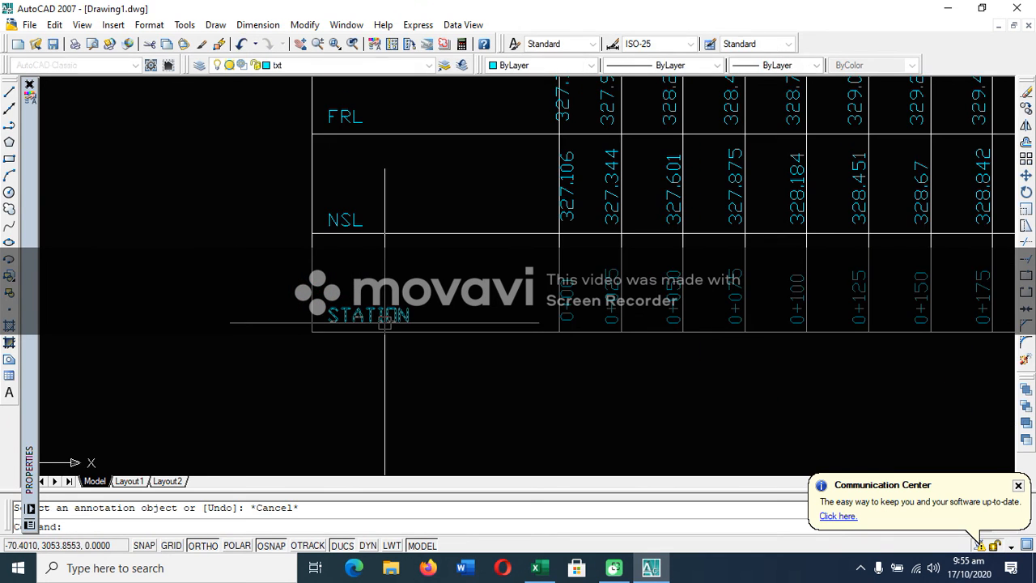
Examine the whole road profile, its red and green lines, and the FRL, NSL and STATION rows.
scroll(384, 322, "down", 5)
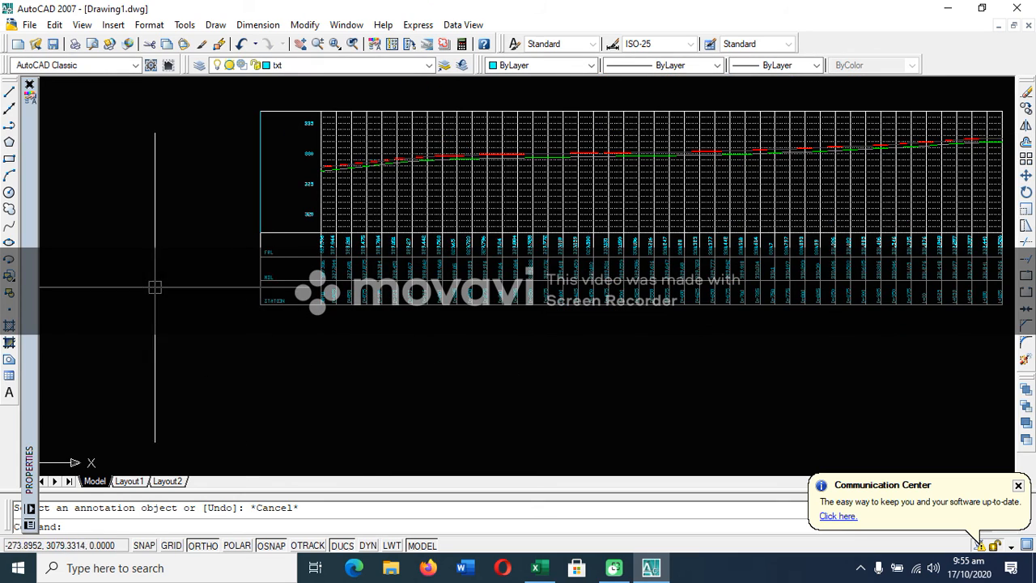
scroll(367, 295, "down", 2)
scroll(317, 215, "up", 3)
scroll(332, 212, "down", 2)
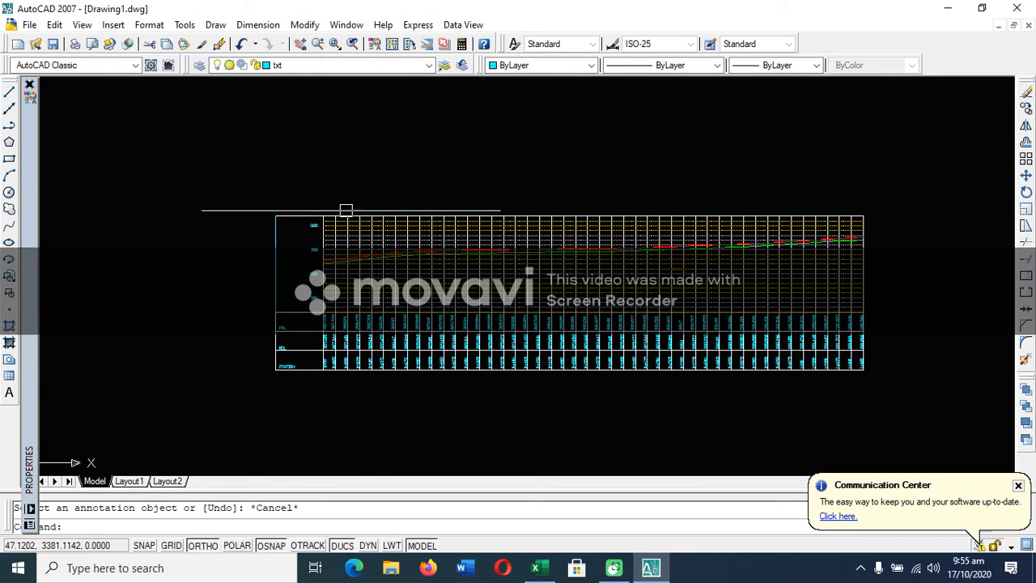
scroll(550, 168, "up", 3)
scroll(534, 167, "down", 2)
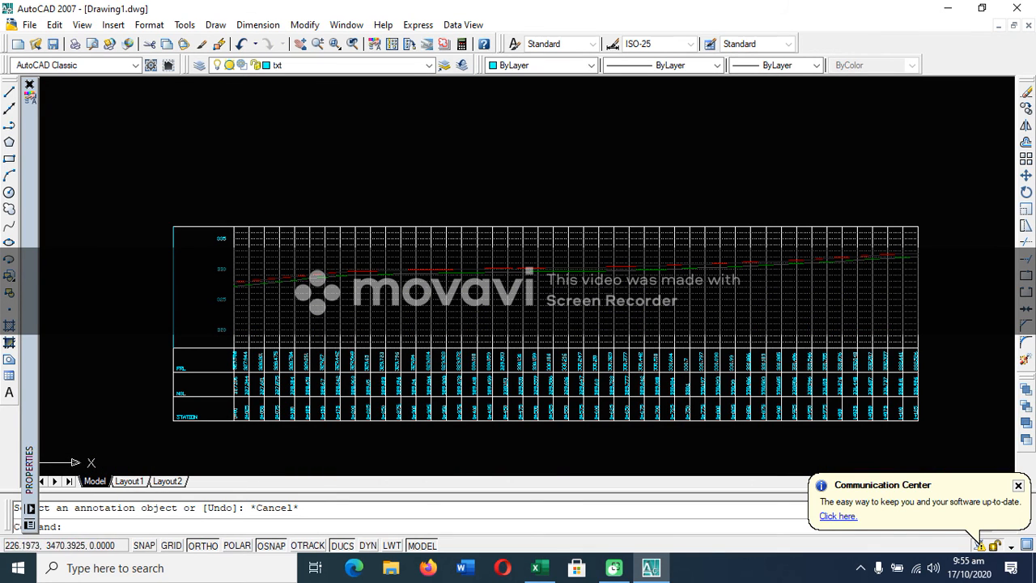
scroll(319, 232, "up", 4)
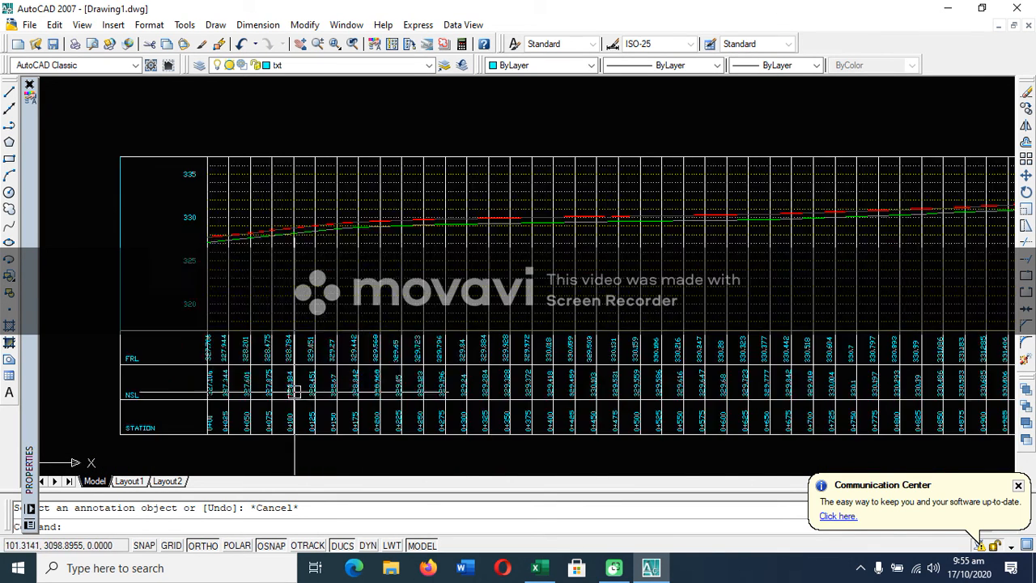
scroll(356, 267, "down", 3)
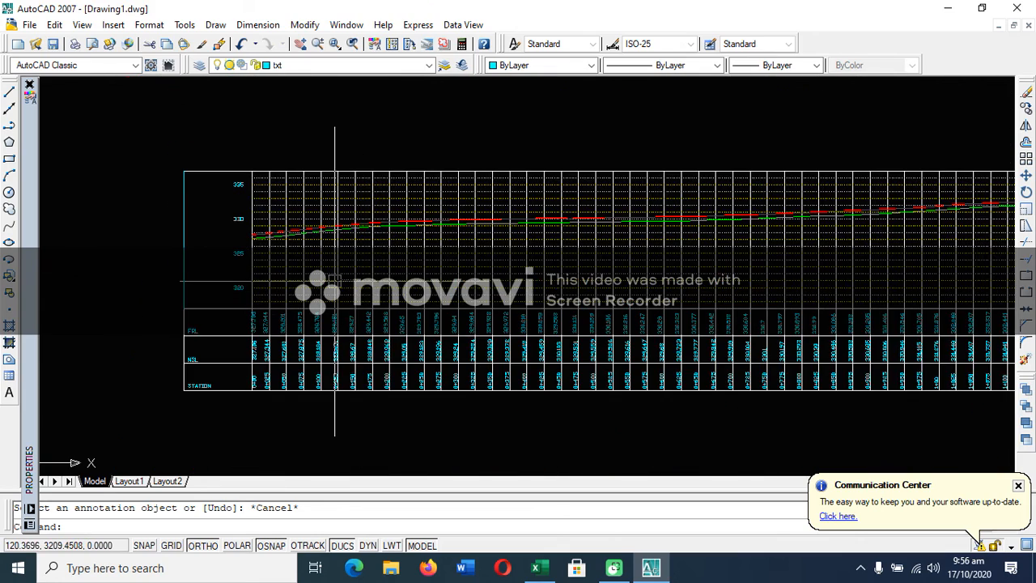
scroll(340, 247, "down", 2)
scroll(283, 246, "up", 2)
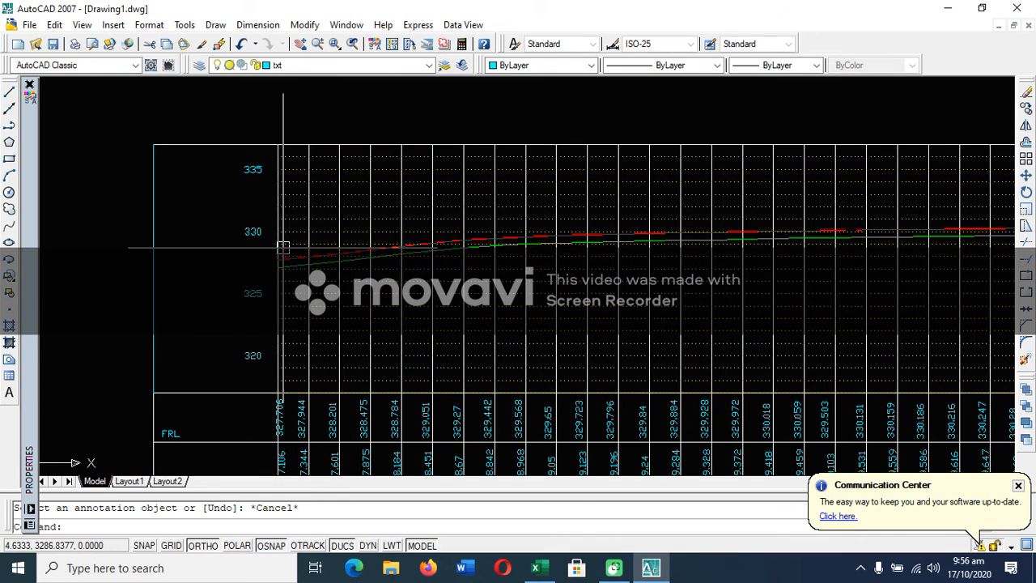
Inspect the finished profile from its start to its last station, comparing the red and green lines against the elevation scale and table values.
scroll(284, 246, "down", 3)
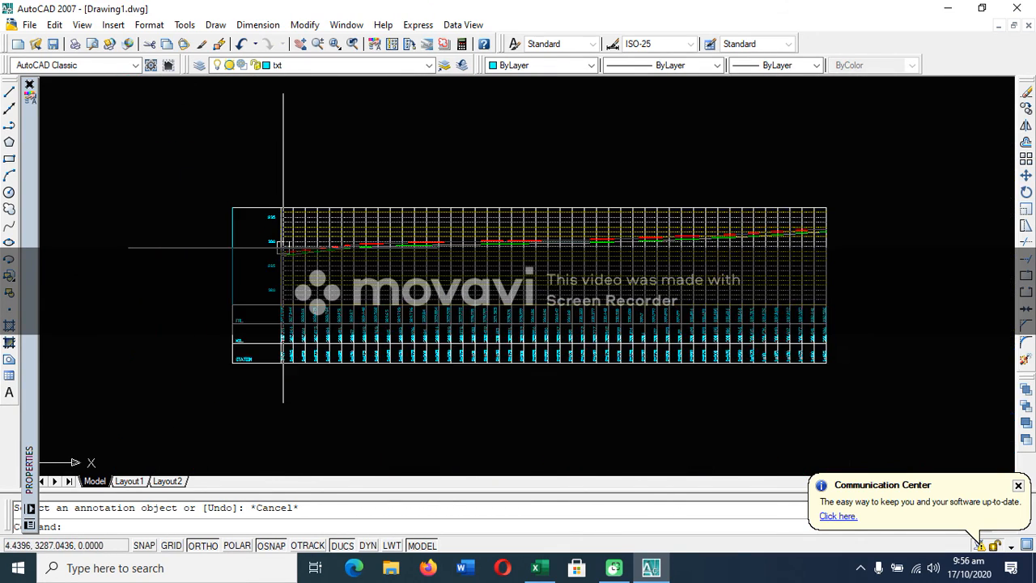
scroll(793, 273, "up", 3)
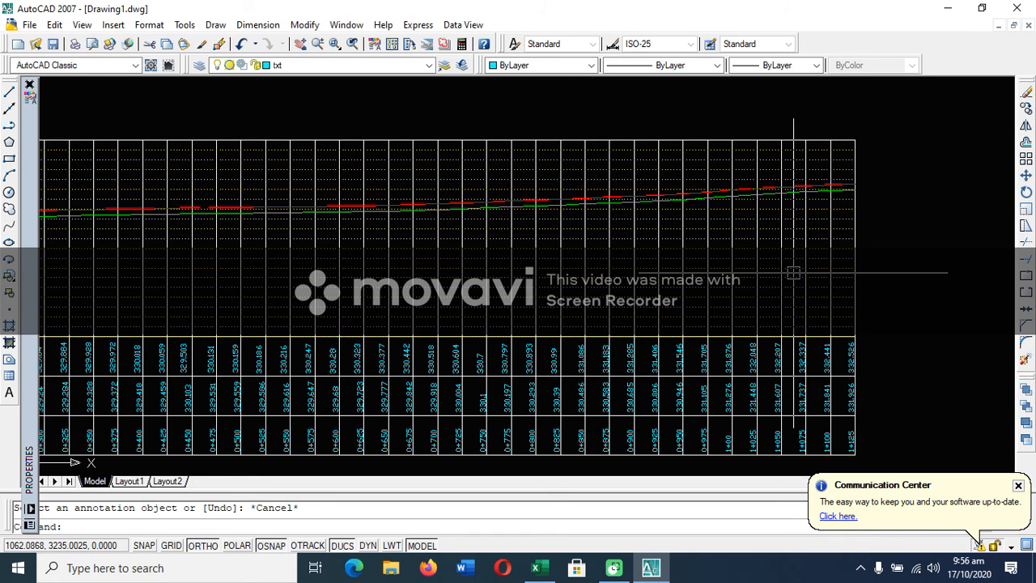
scroll(793, 272, "down", 1)
scroll(116, 254, "up", 2)
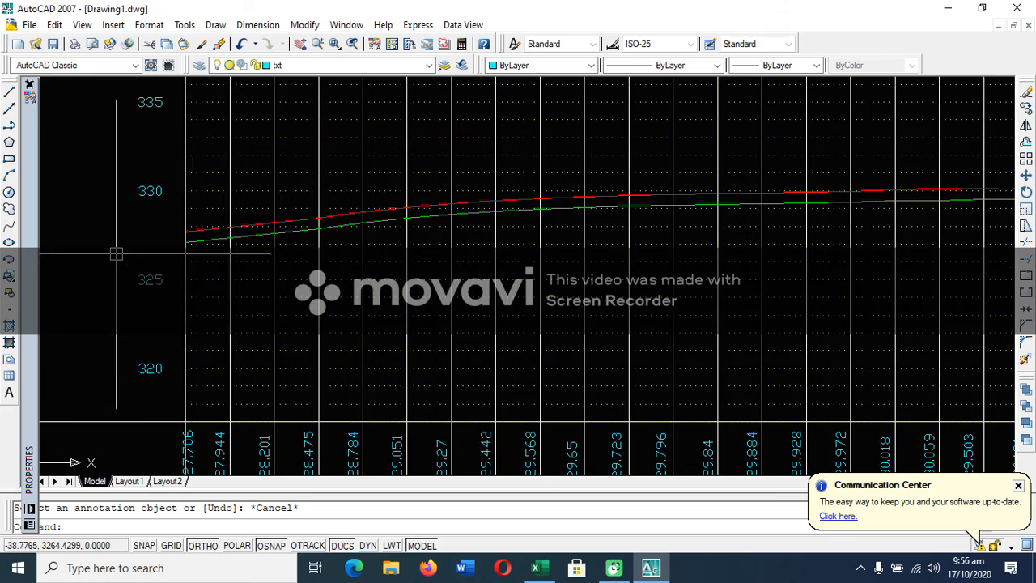
scroll(227, 249, "down", 2)
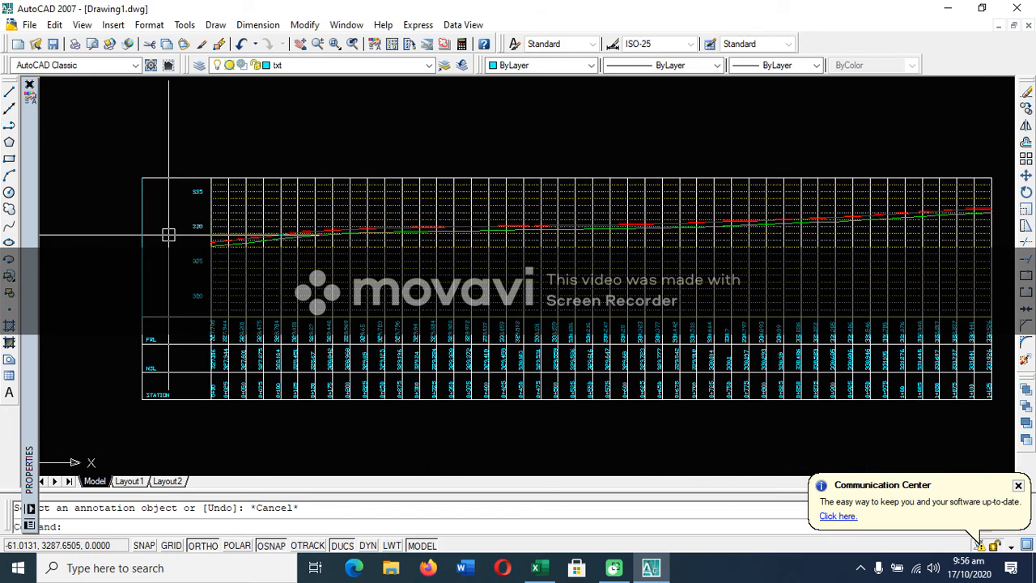
scroll(451, 232, "up", 2)
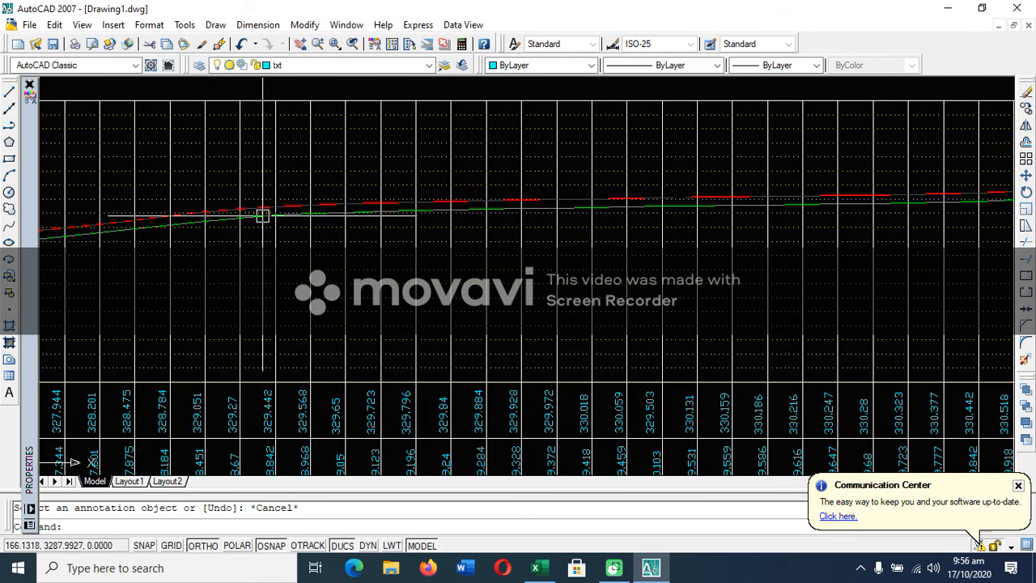
scroll(262, 215, "down", 1)
scroll(261, 215, "down", 2)
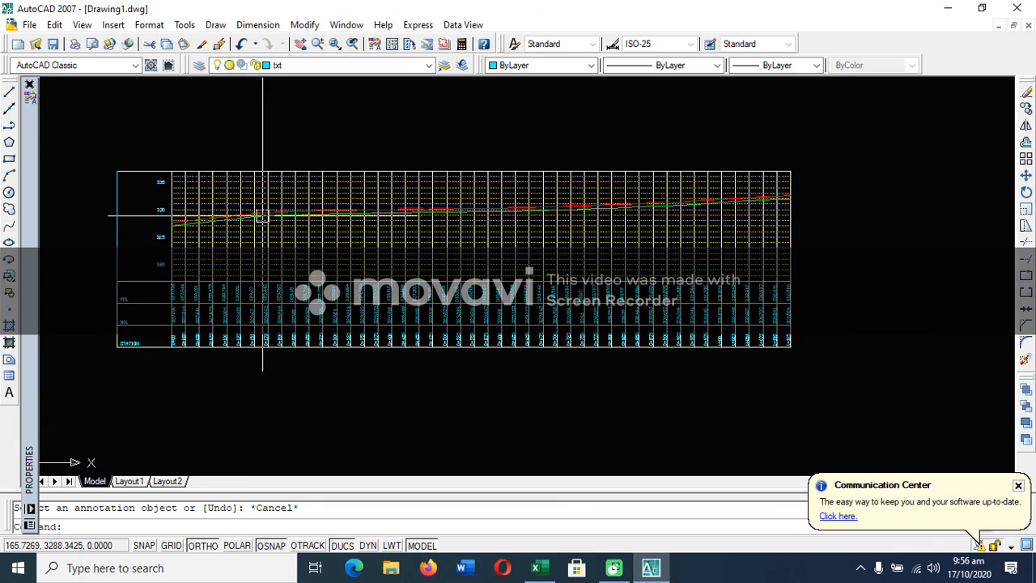
scroll(261, 215, "up", 2)
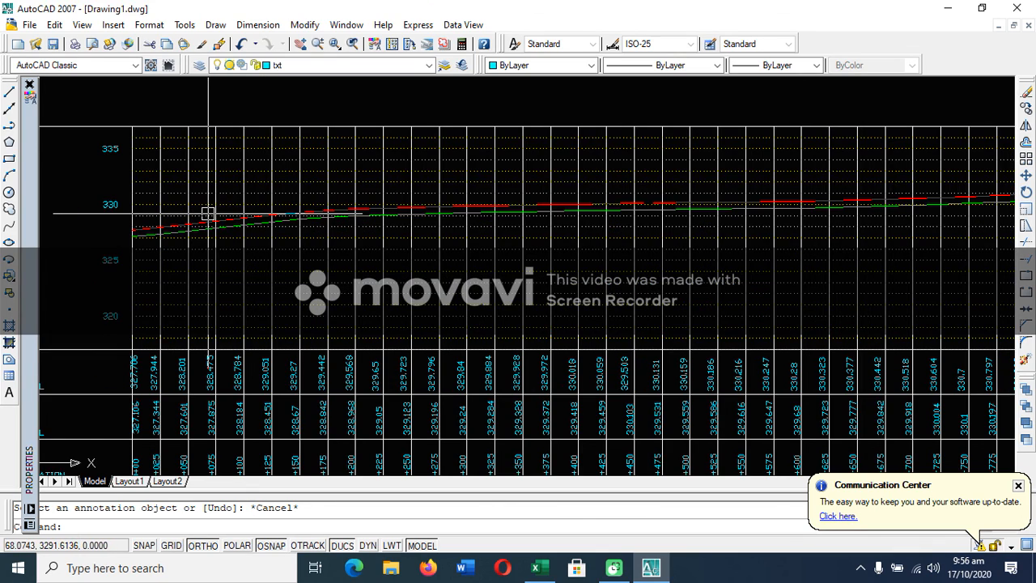
scroll(208, 214, "down", 2)
scroll(682, 198, "up", 2)
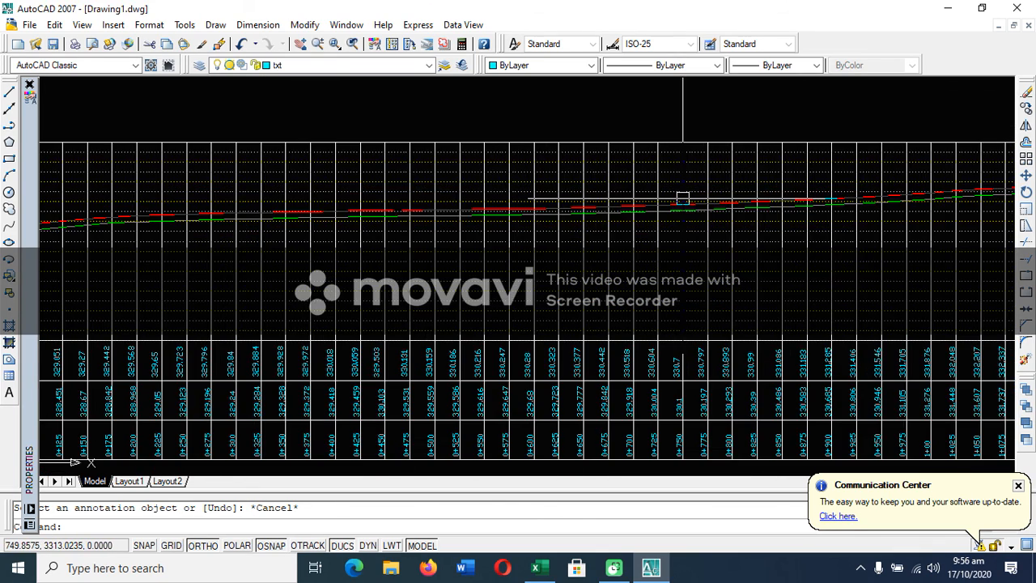
scroll(498, 202, "down", 2)
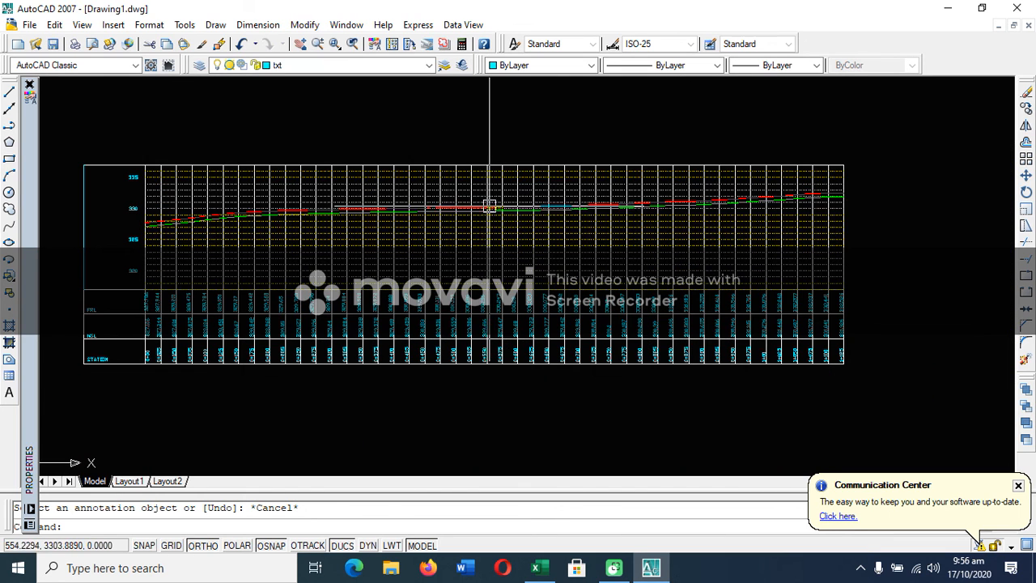
scroll(254, 199, "up", 2)
scroll(254, 199, "down", 2)
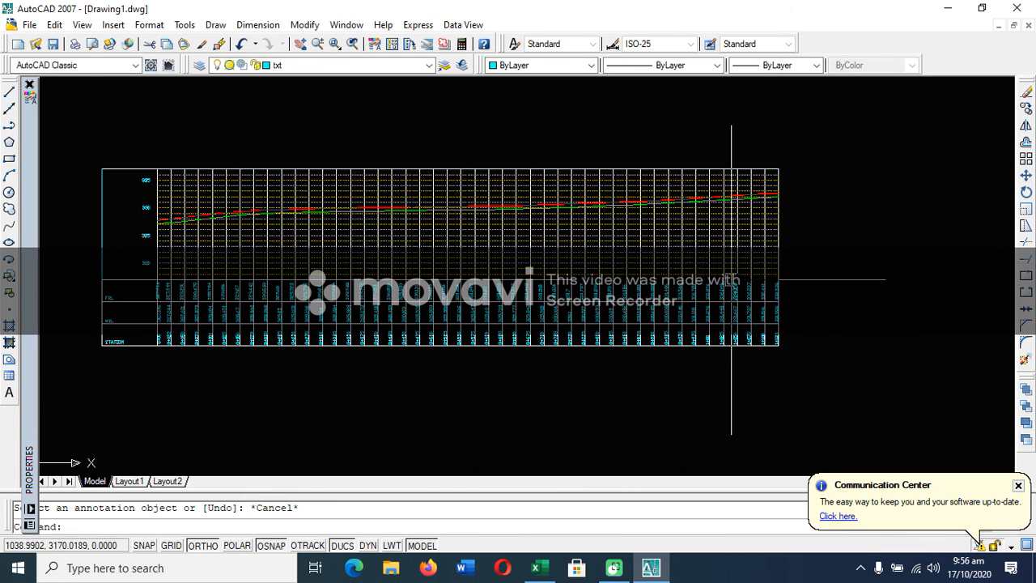